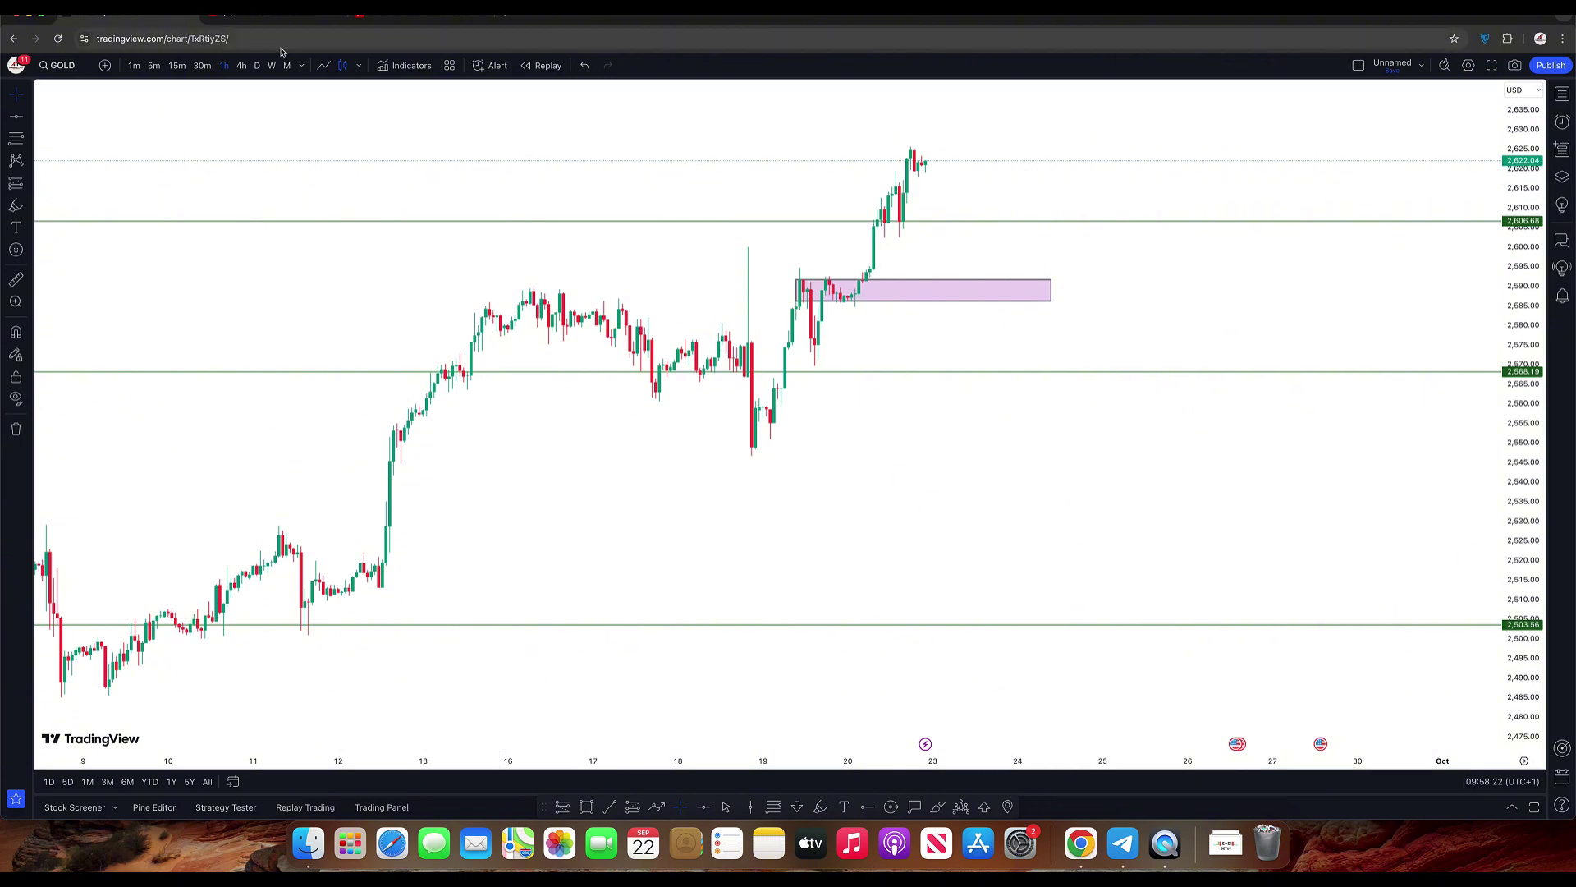
- Review the gold chart on the monthly, weekly and daily timeframes
click(287, 65)
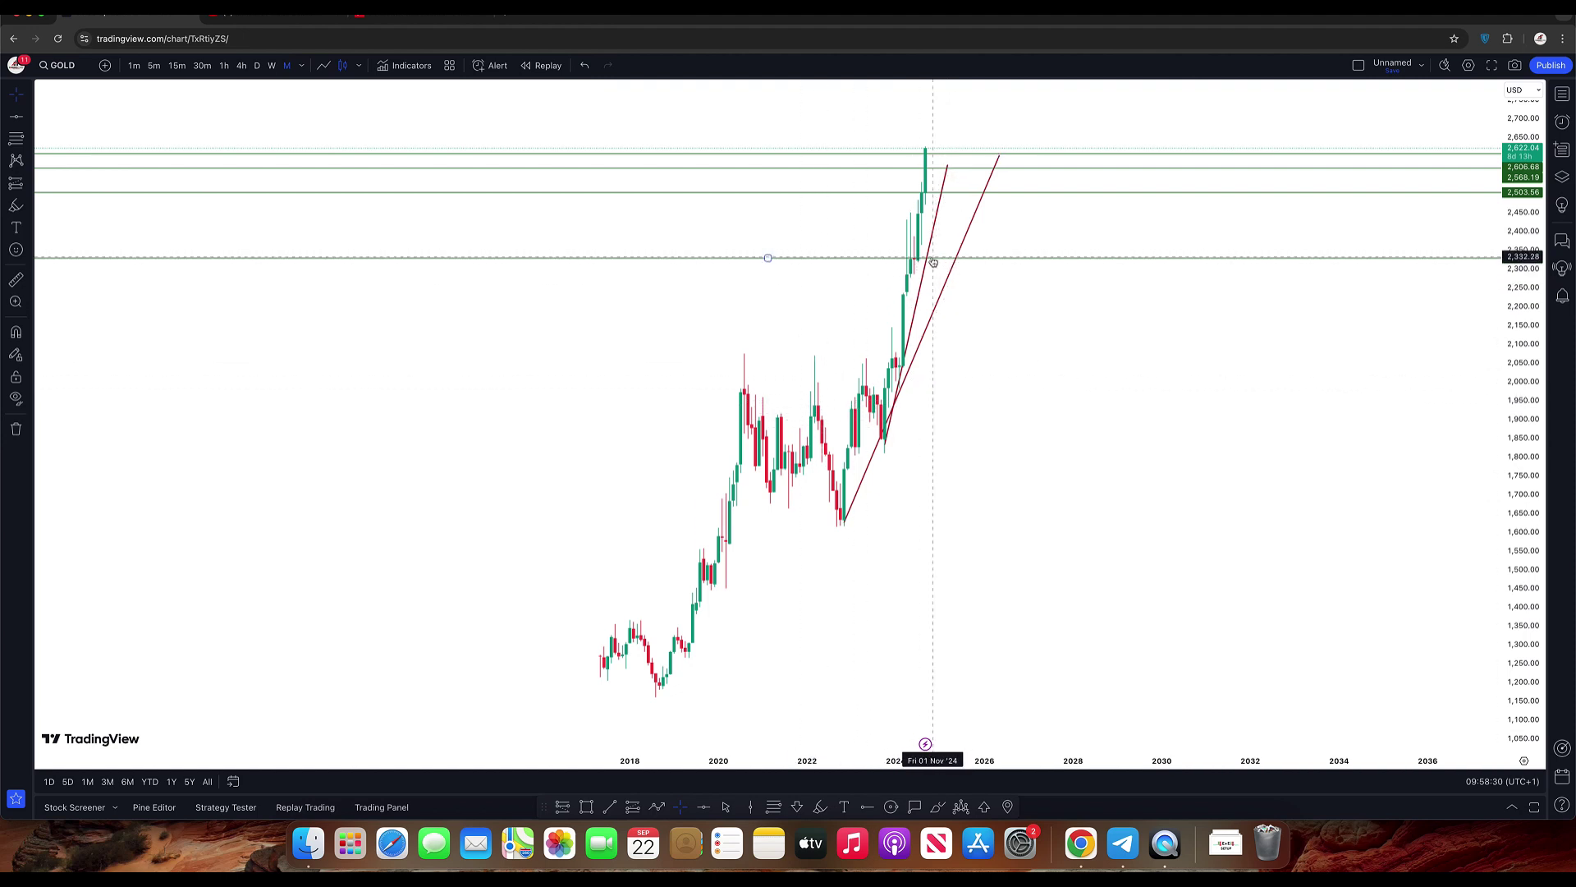
click(271, 69)
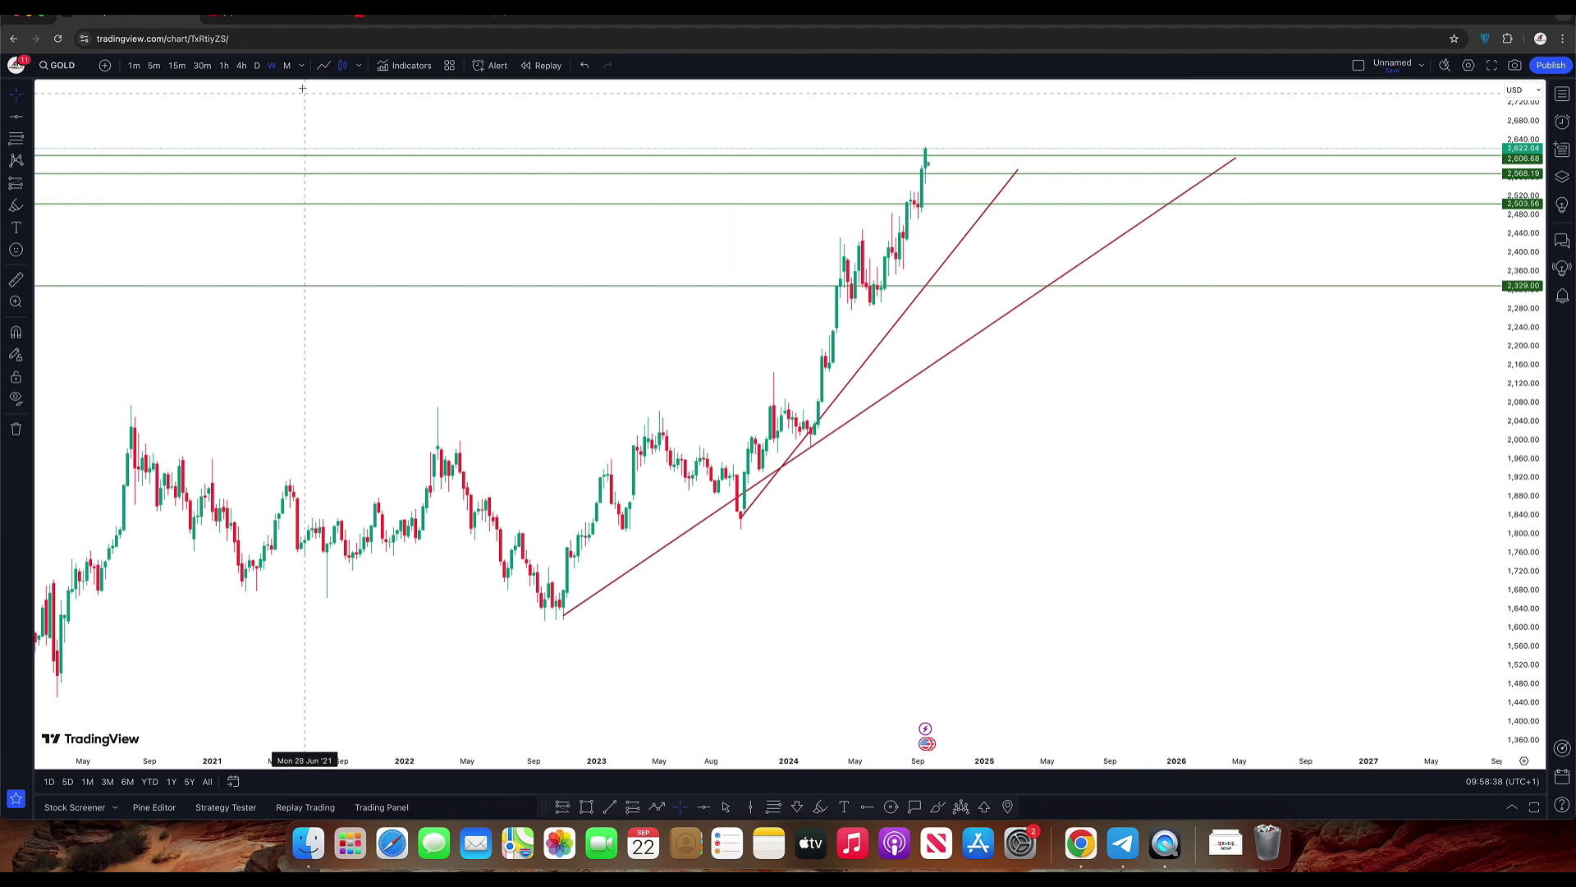
click(257, 65)
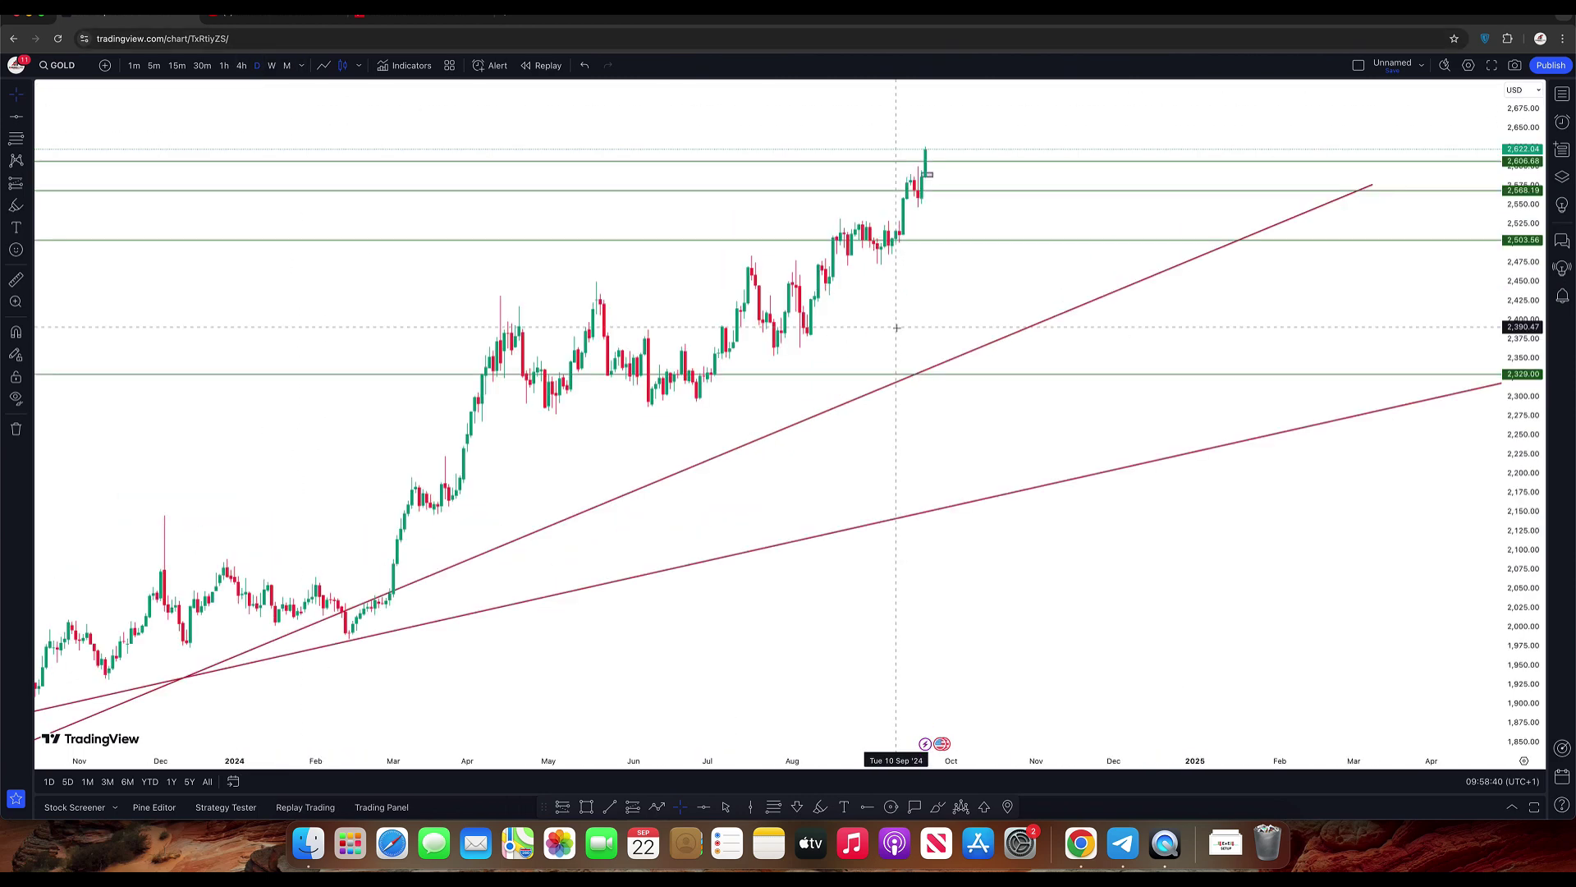
- On the weekly gold chart, add a horizontal line at about 2,443.10
click(271, 65)
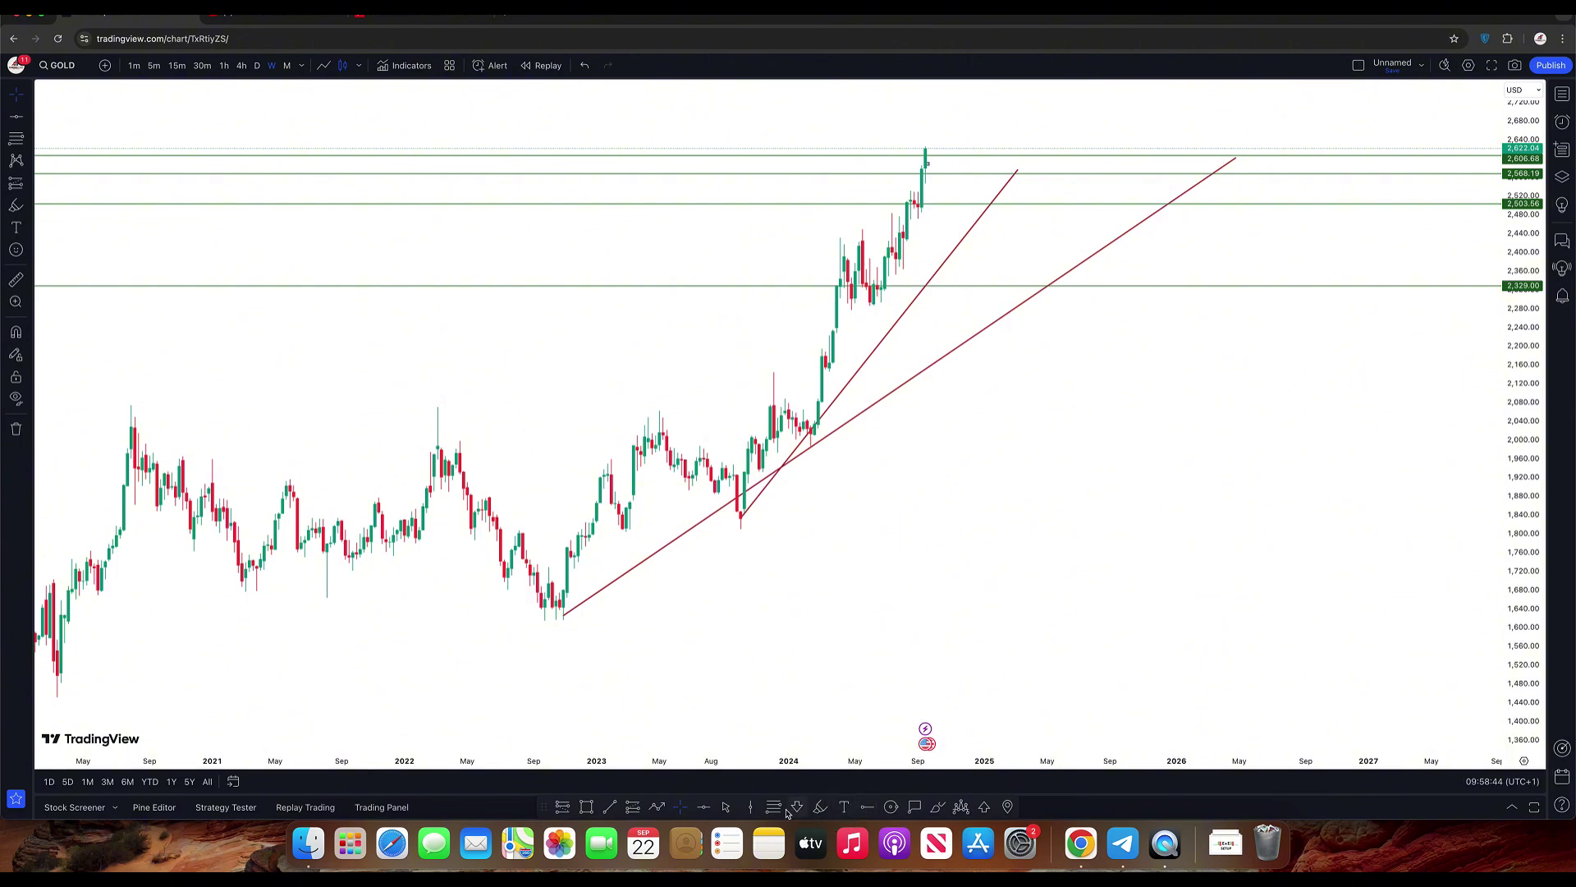
click(702, 809)
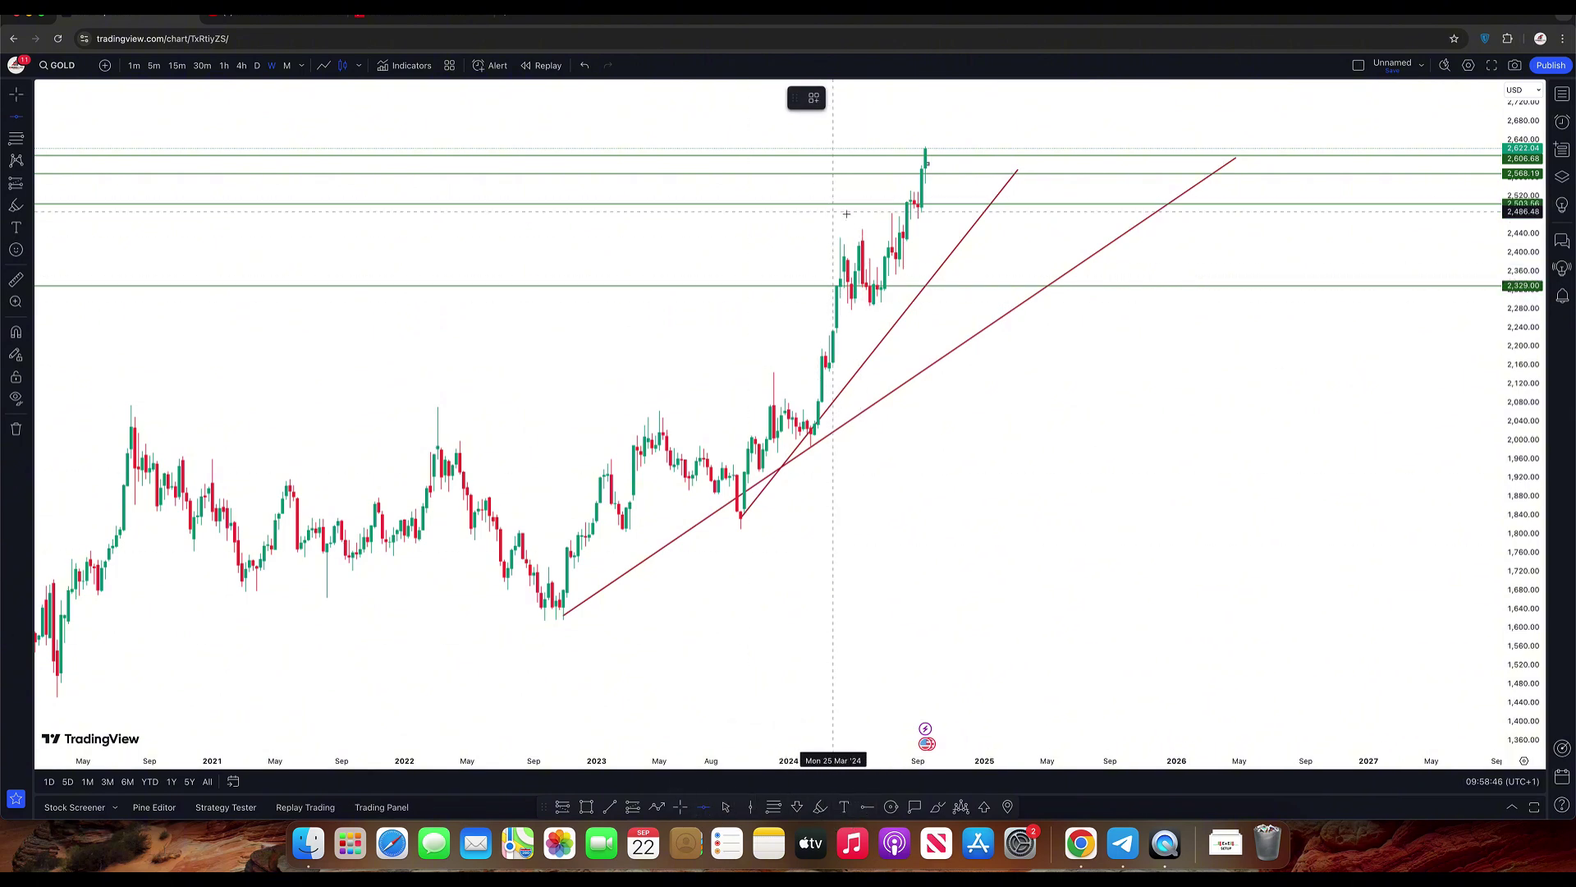
click(889, 233)
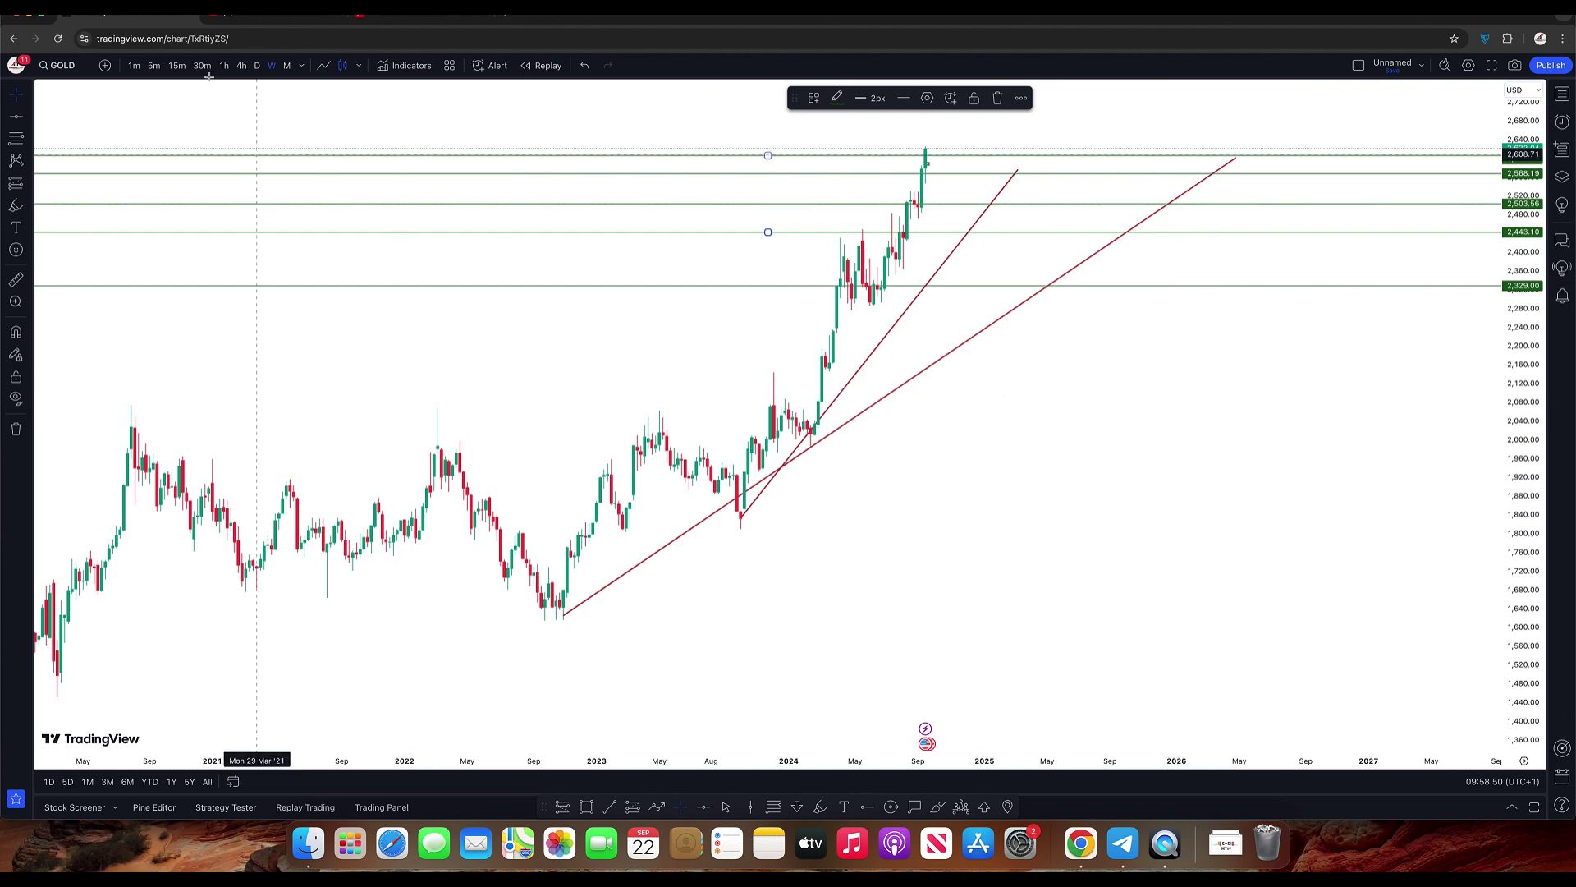
- Step down through the daily, 4-hour and 1-hour charts to review price against the horizontal levels
click(255, 69)
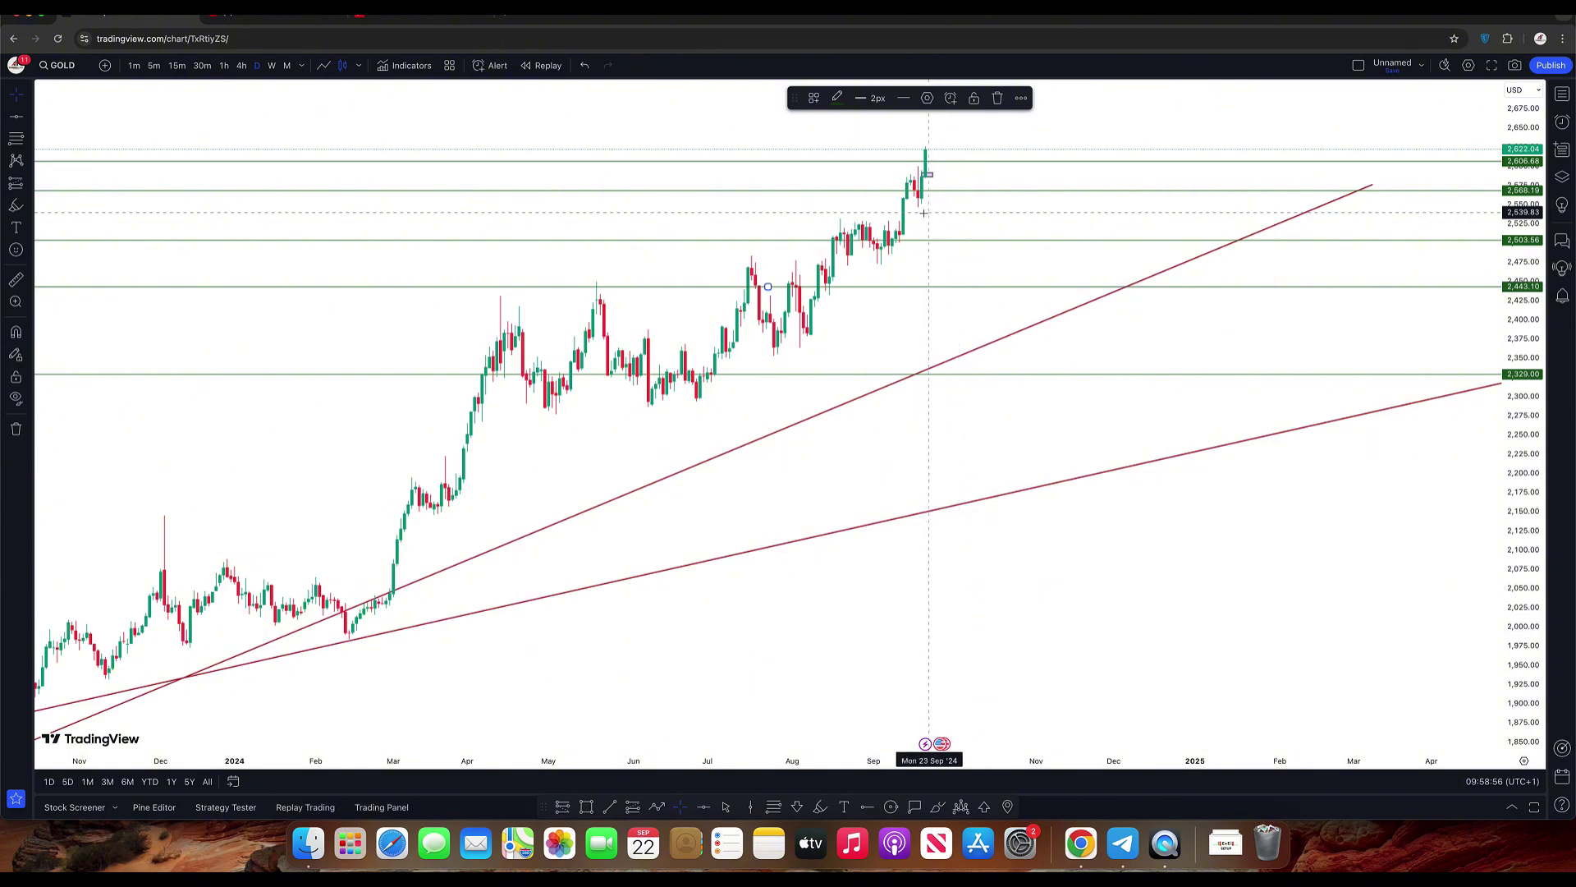
click(241, 68)
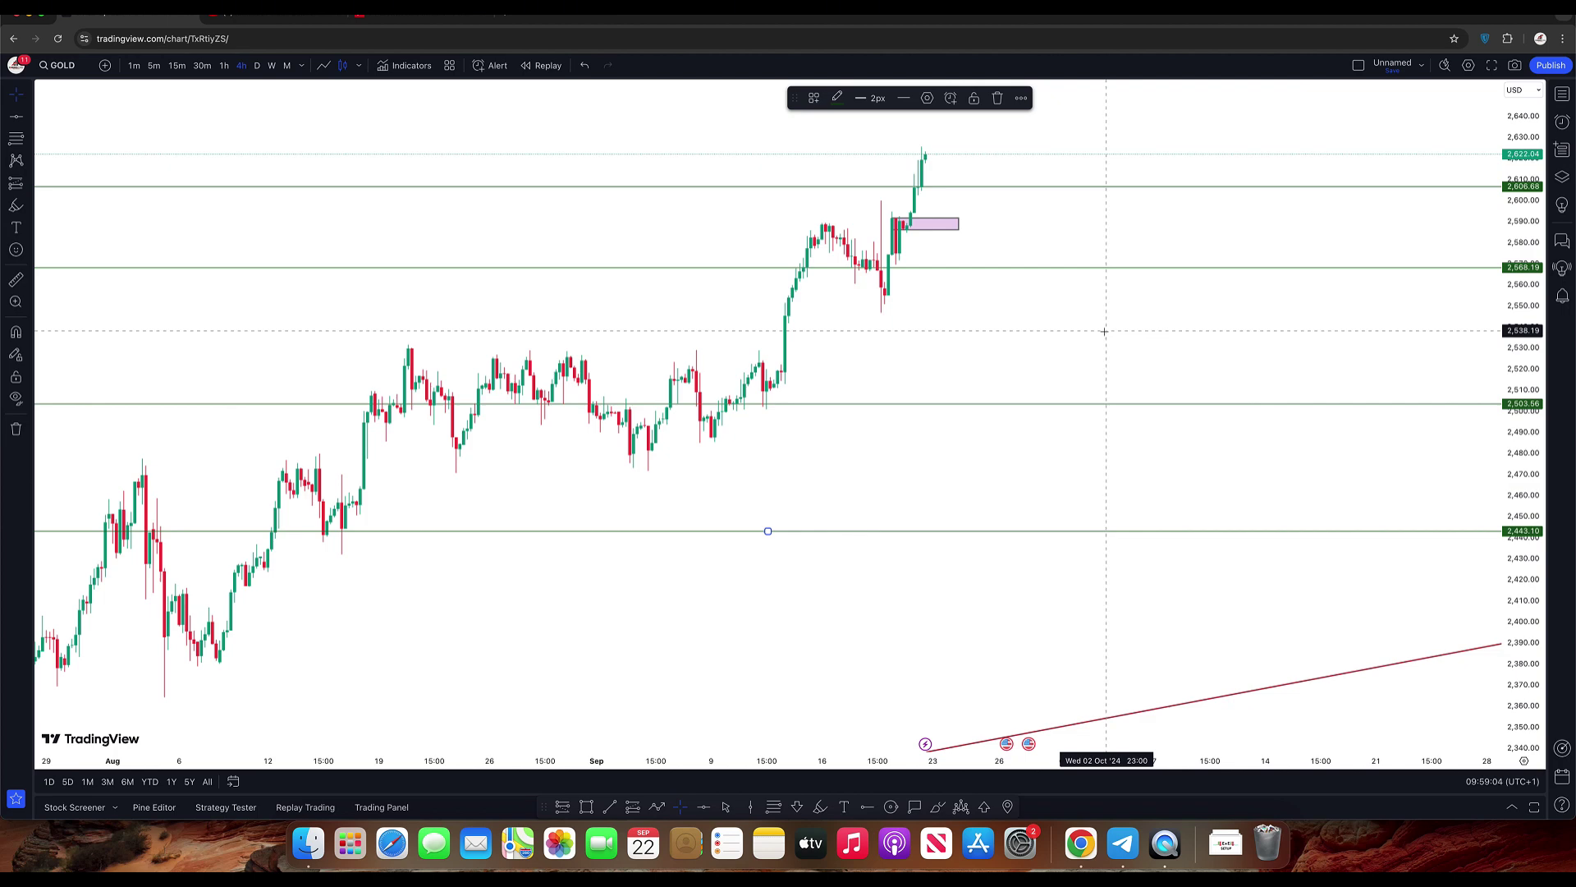
click(227, 66)
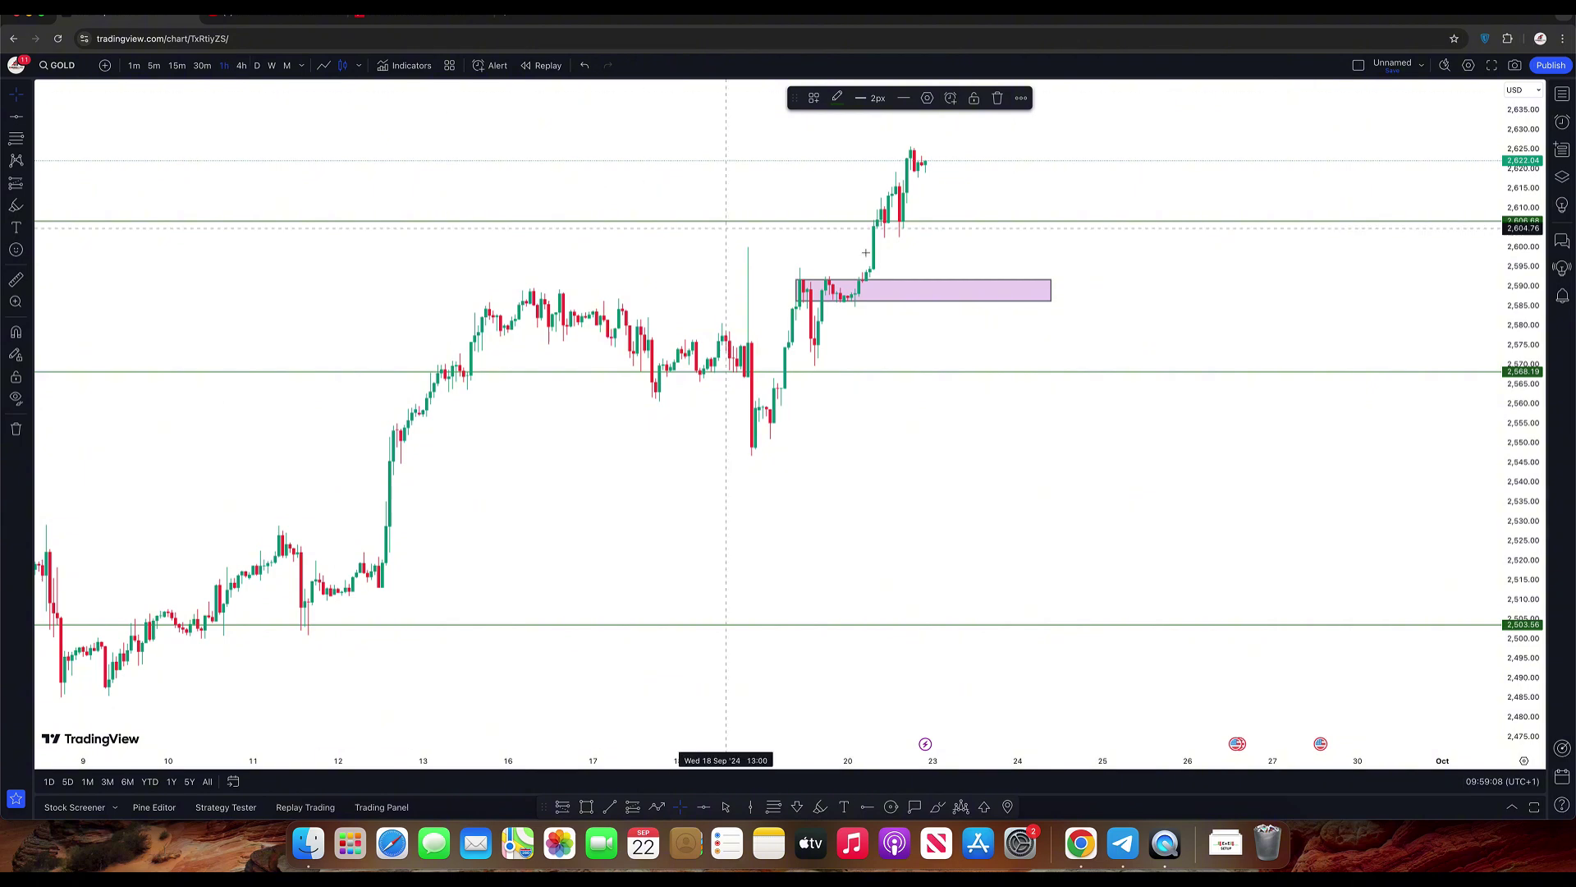
click(1017, 157)
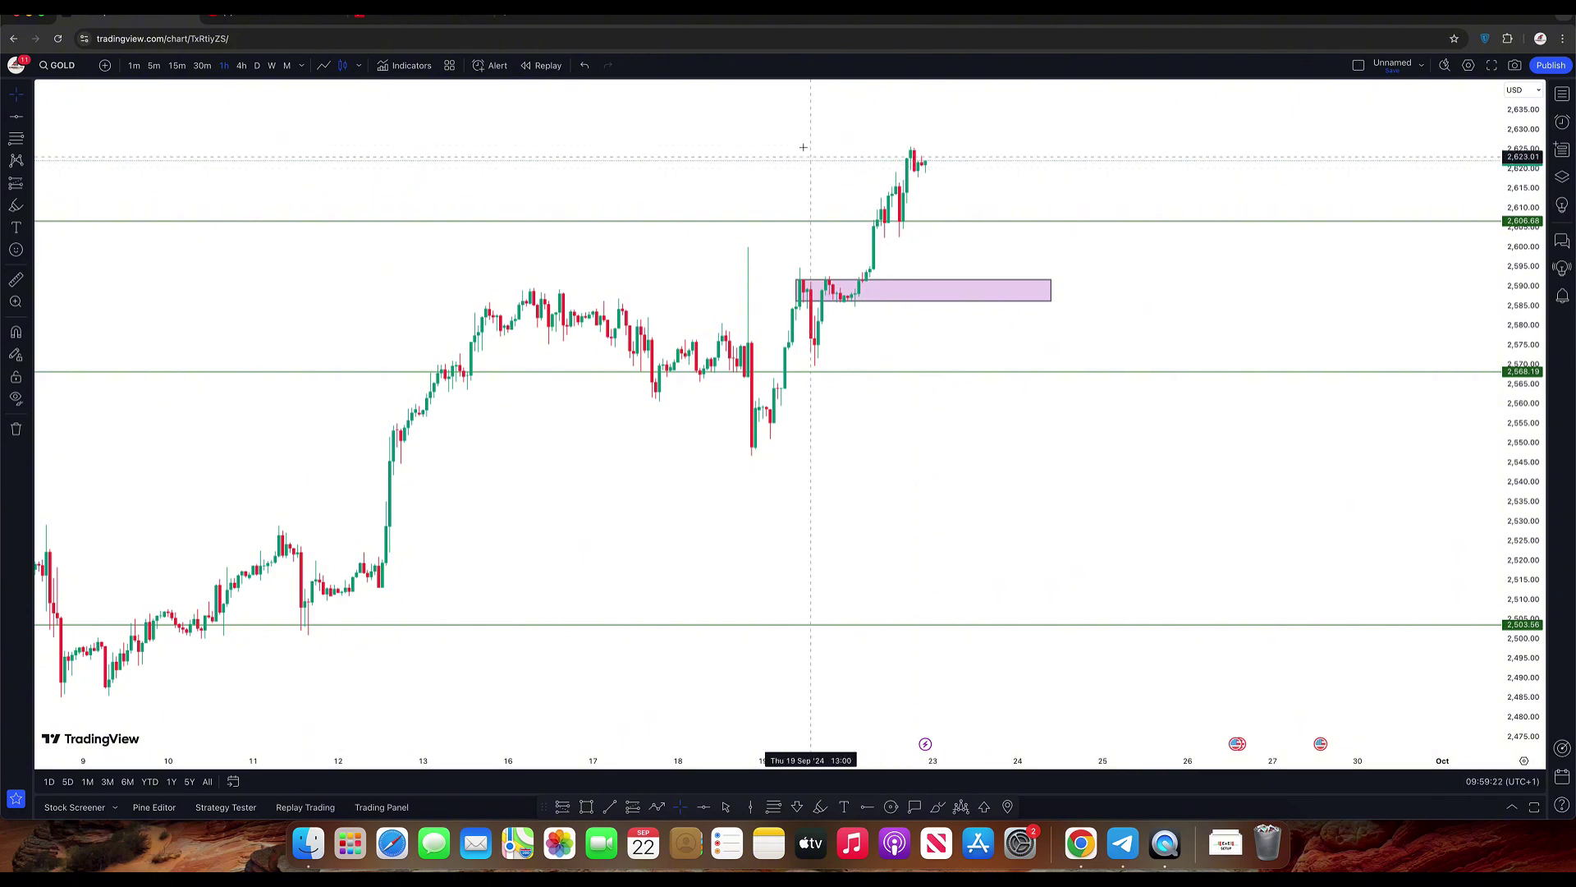
- Draw a rising trend line from the 18 September low at about 2,547.70 to about 2,658.66 on 24 September
drag(809, 208, 824, 216)
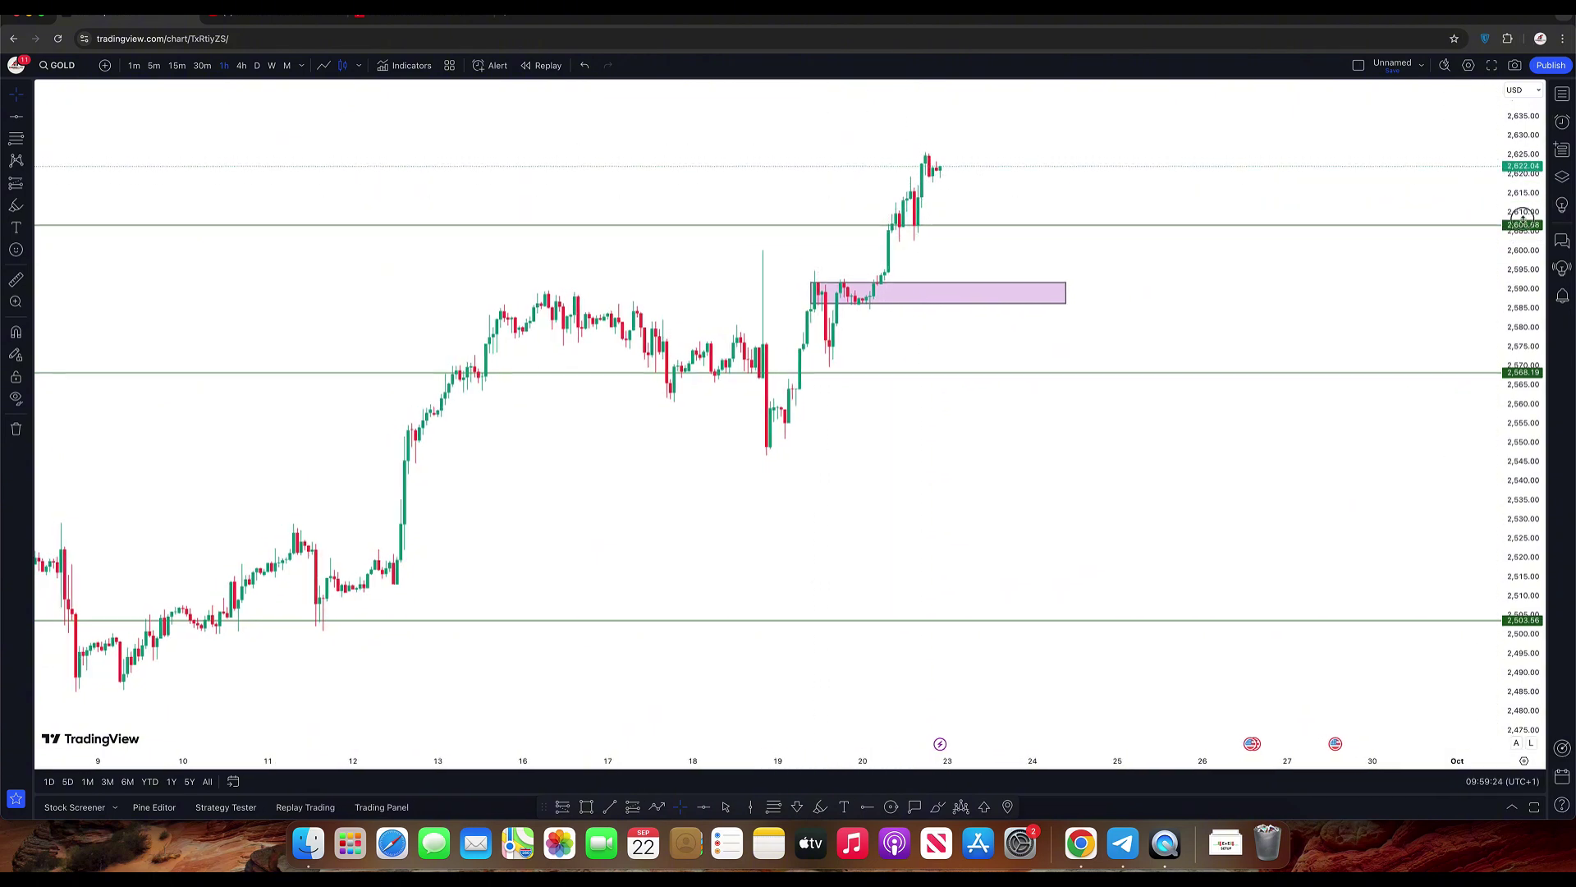
drag(1199, 153, 1205, 283)
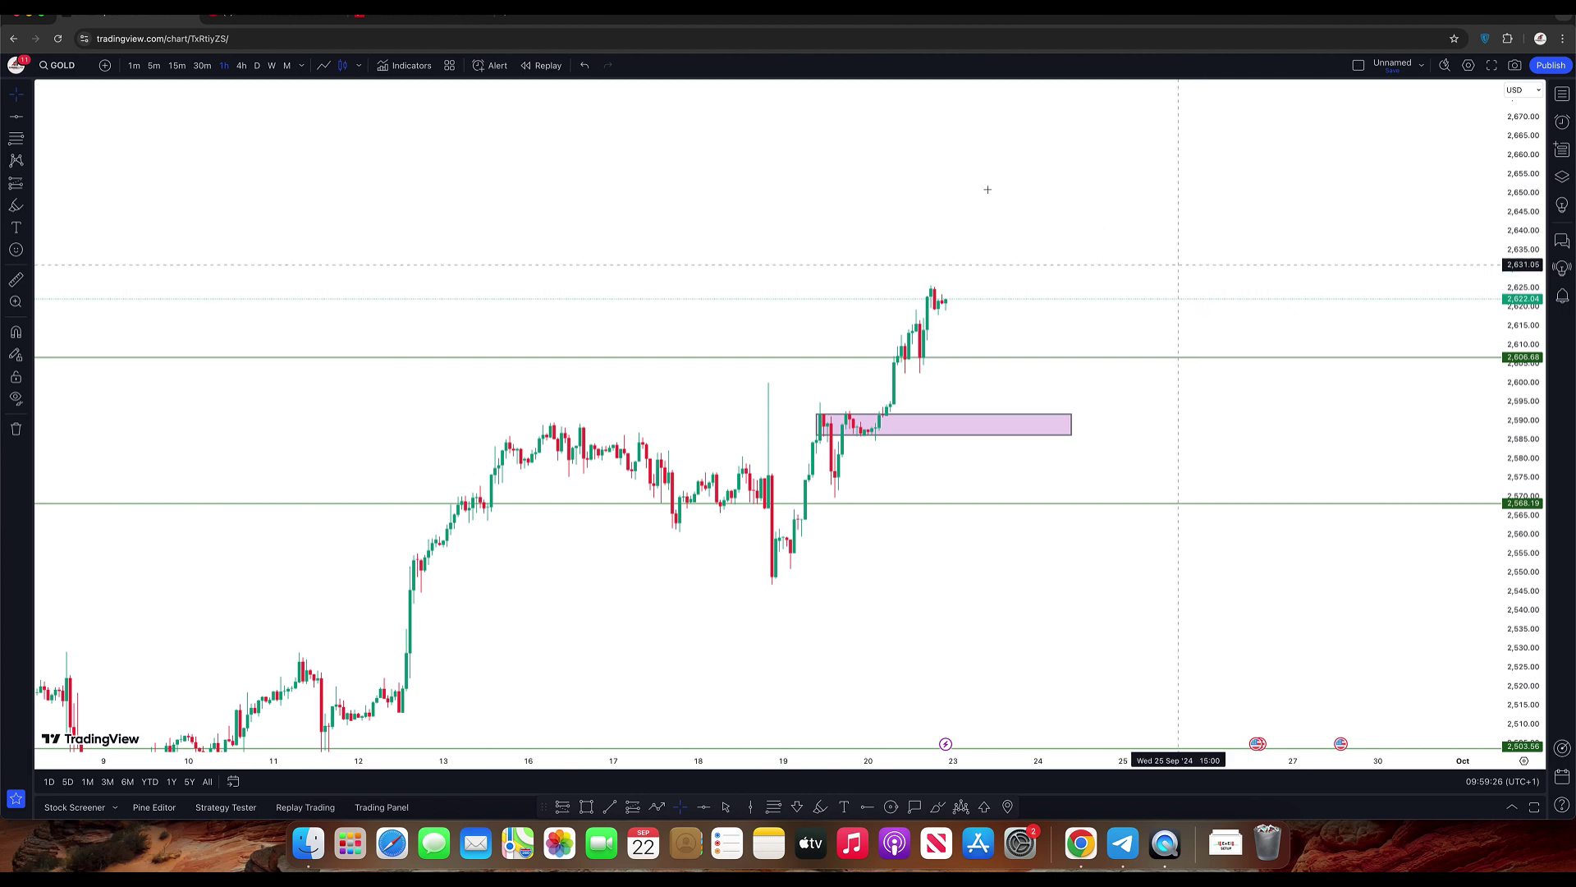
drag(960, 173, 851, 139)
click(610, 806)
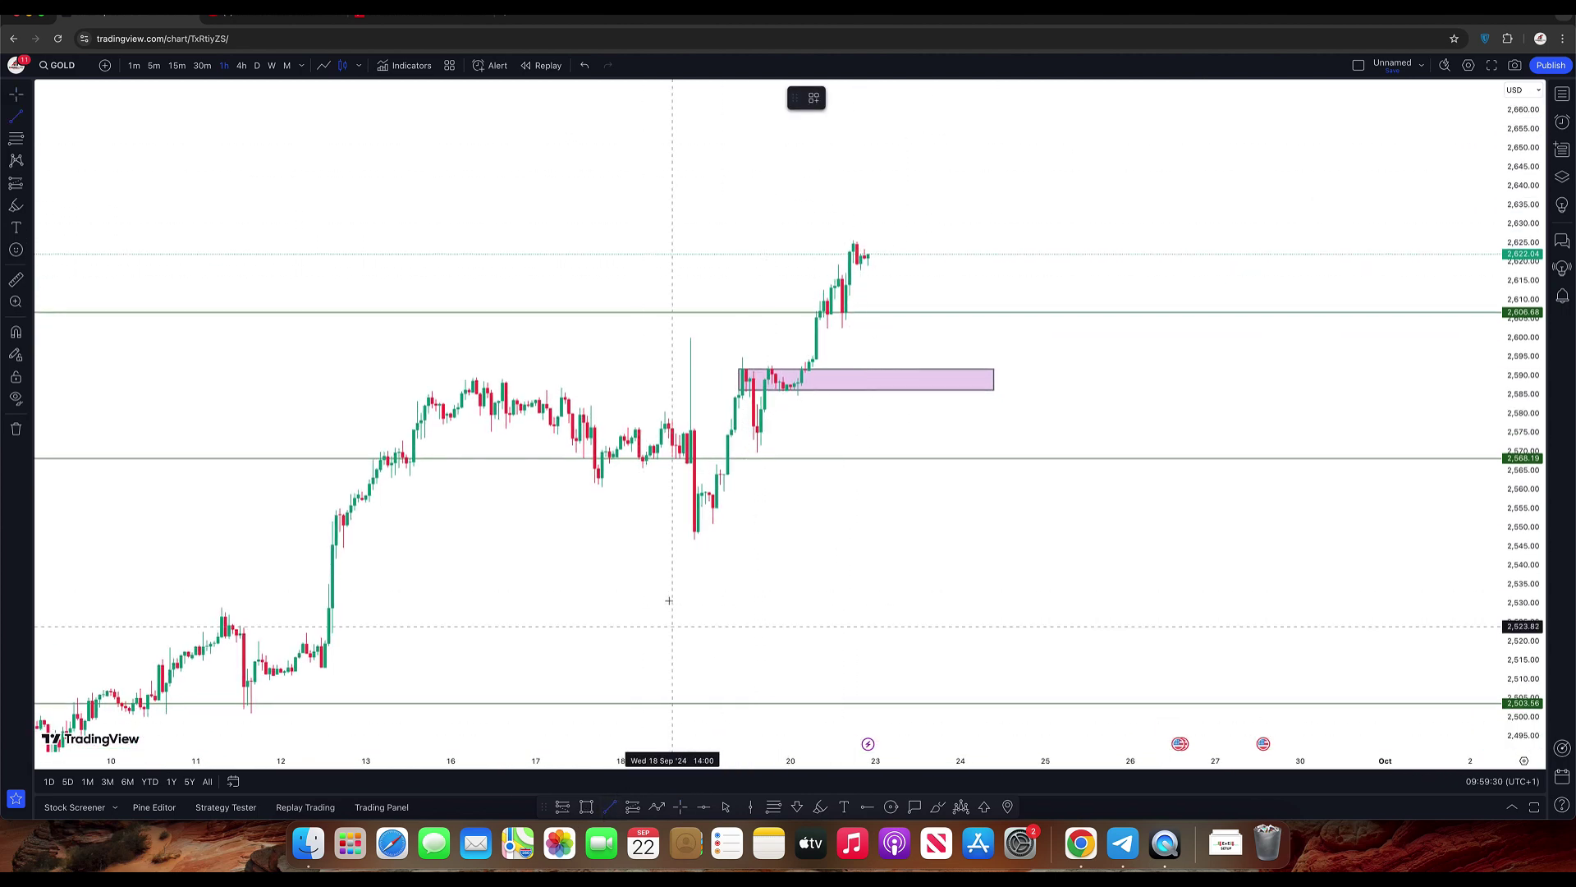
click(697, 535)
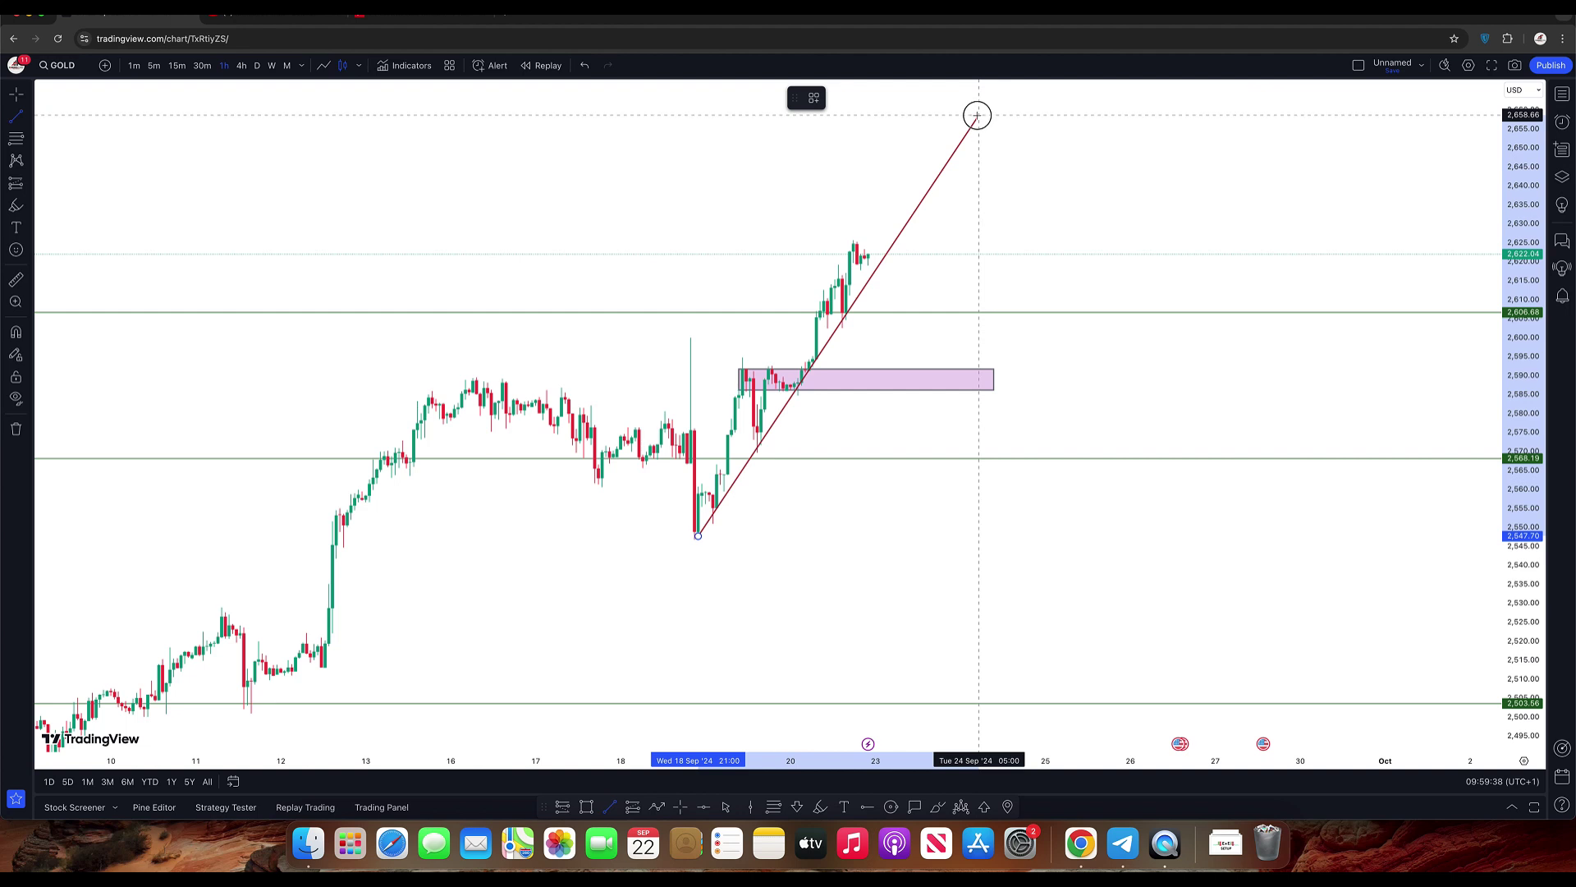
click(979, 115)
click(1051, 177)
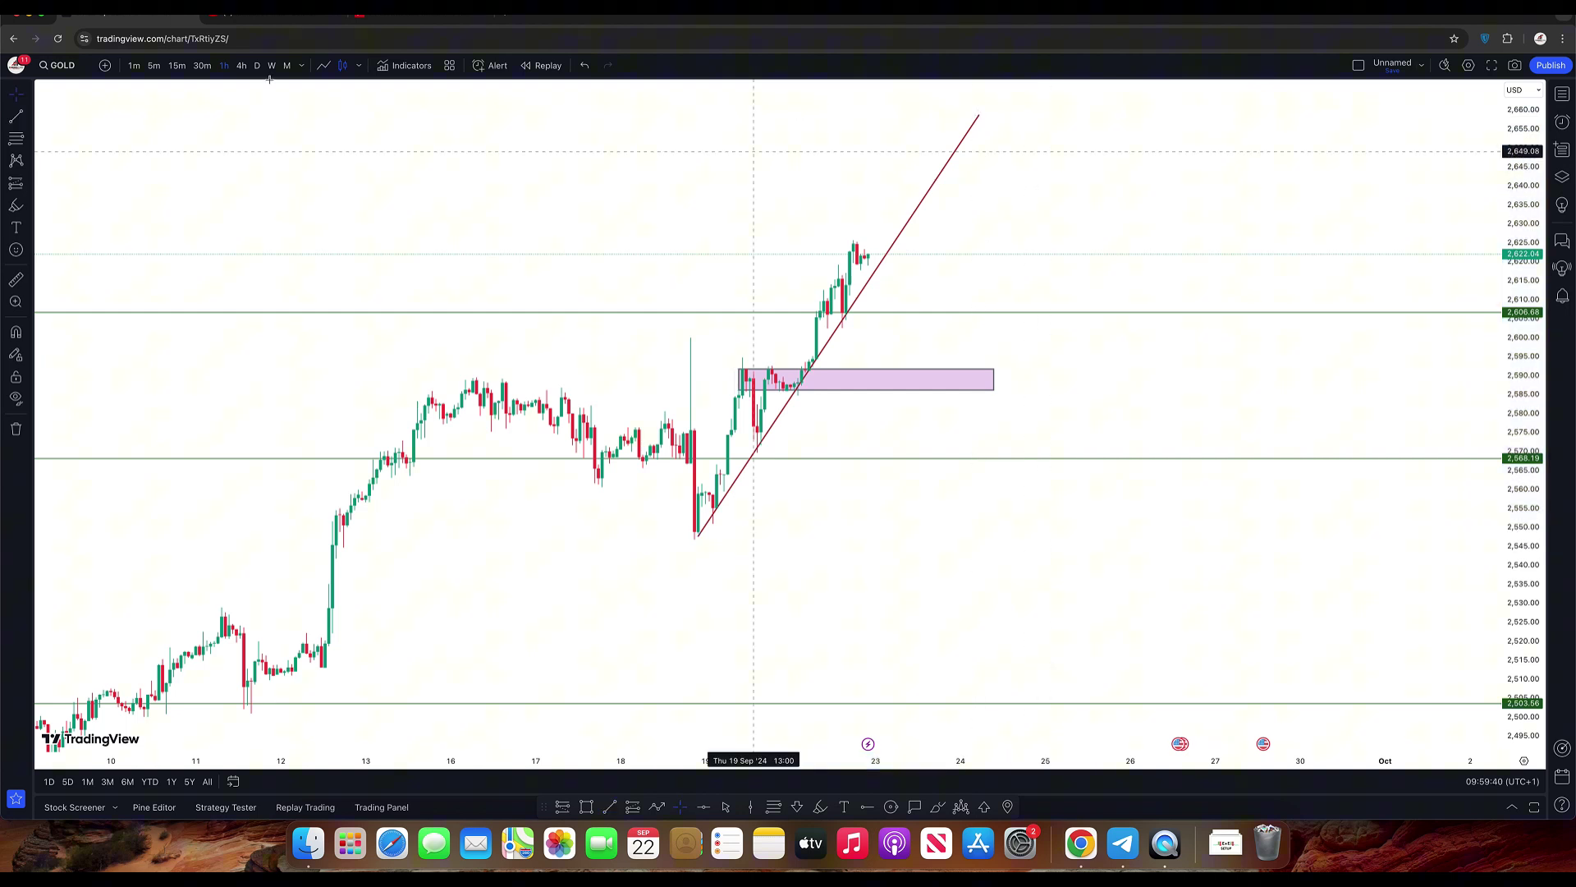
- Display the price as a line chart and shorten the trend line's upper end to 24 September 00:00
click(324, 65)
click(978, 116)
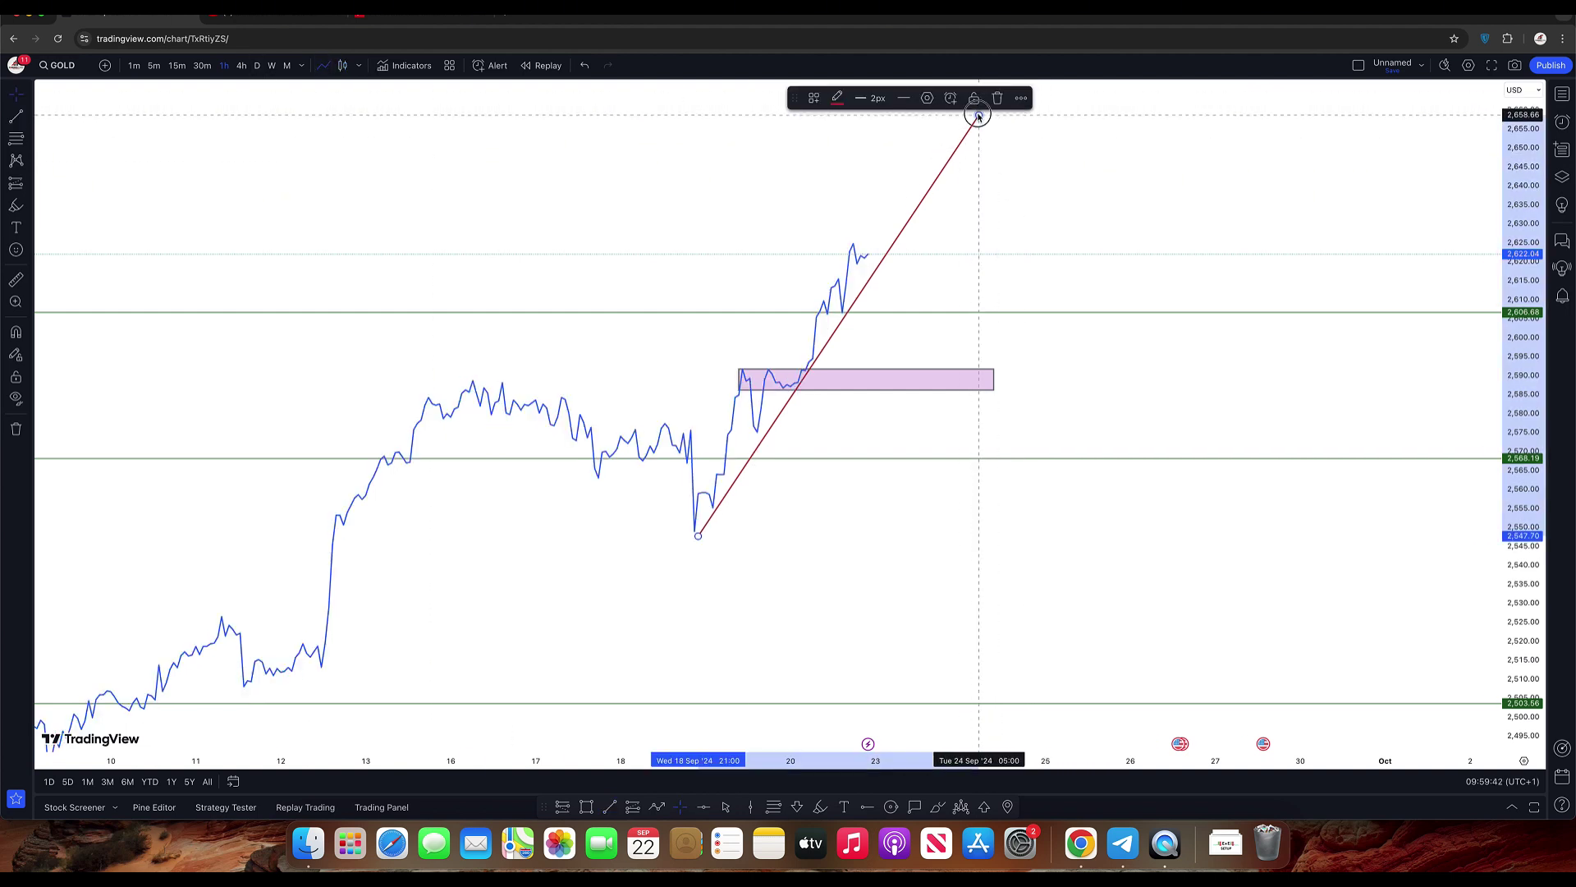
drag(977, 116, 960, 128)
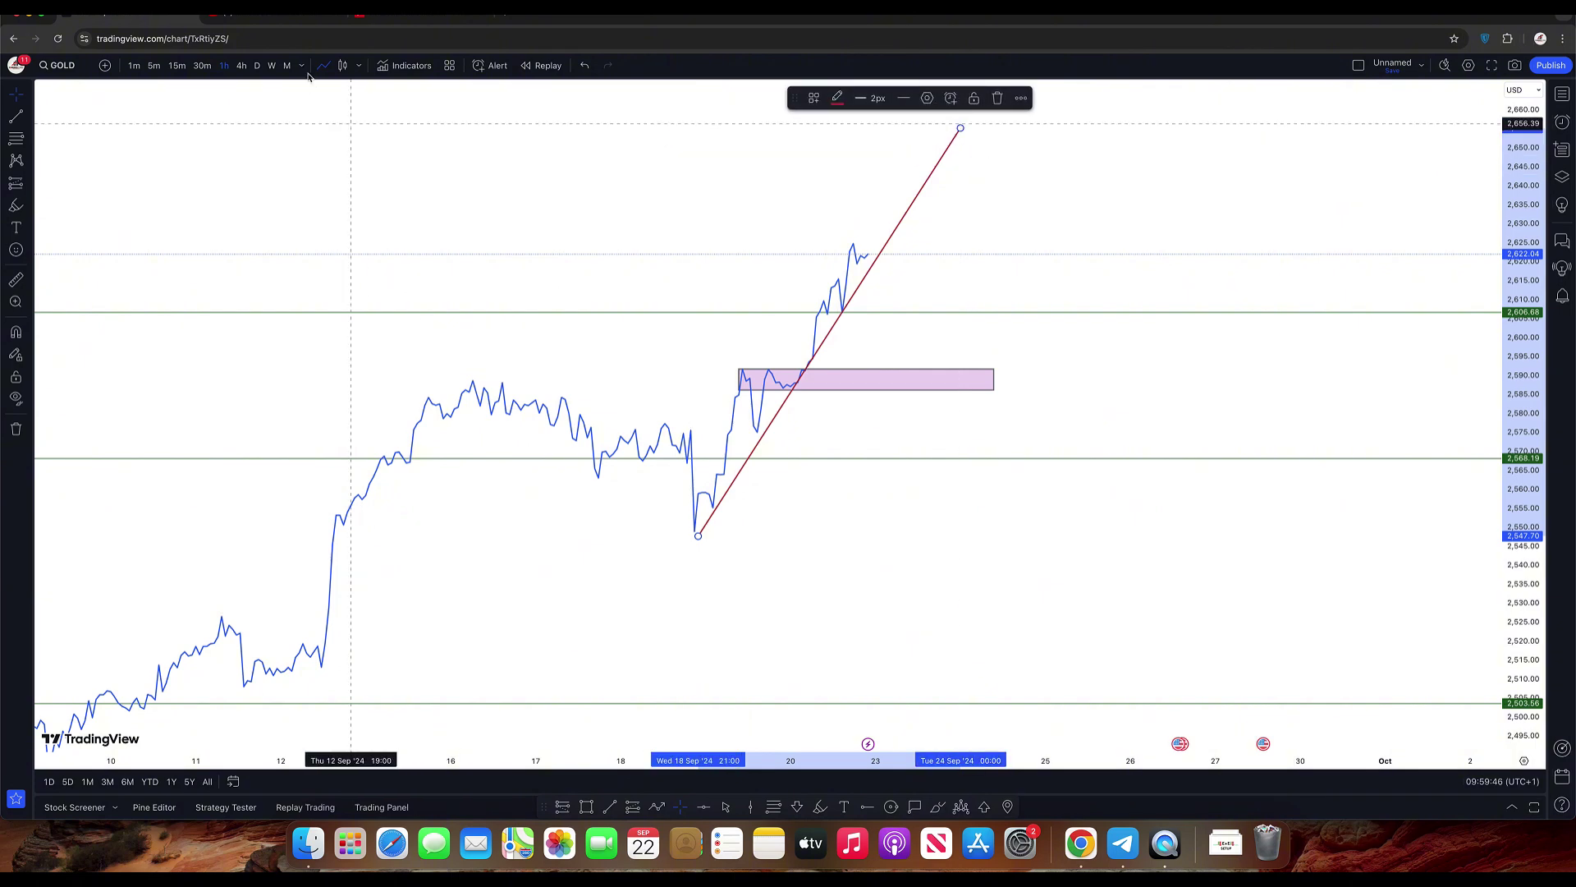
click(316, 189)
- Restore the candlestick display and delete the rising trend line
click(342, 65)
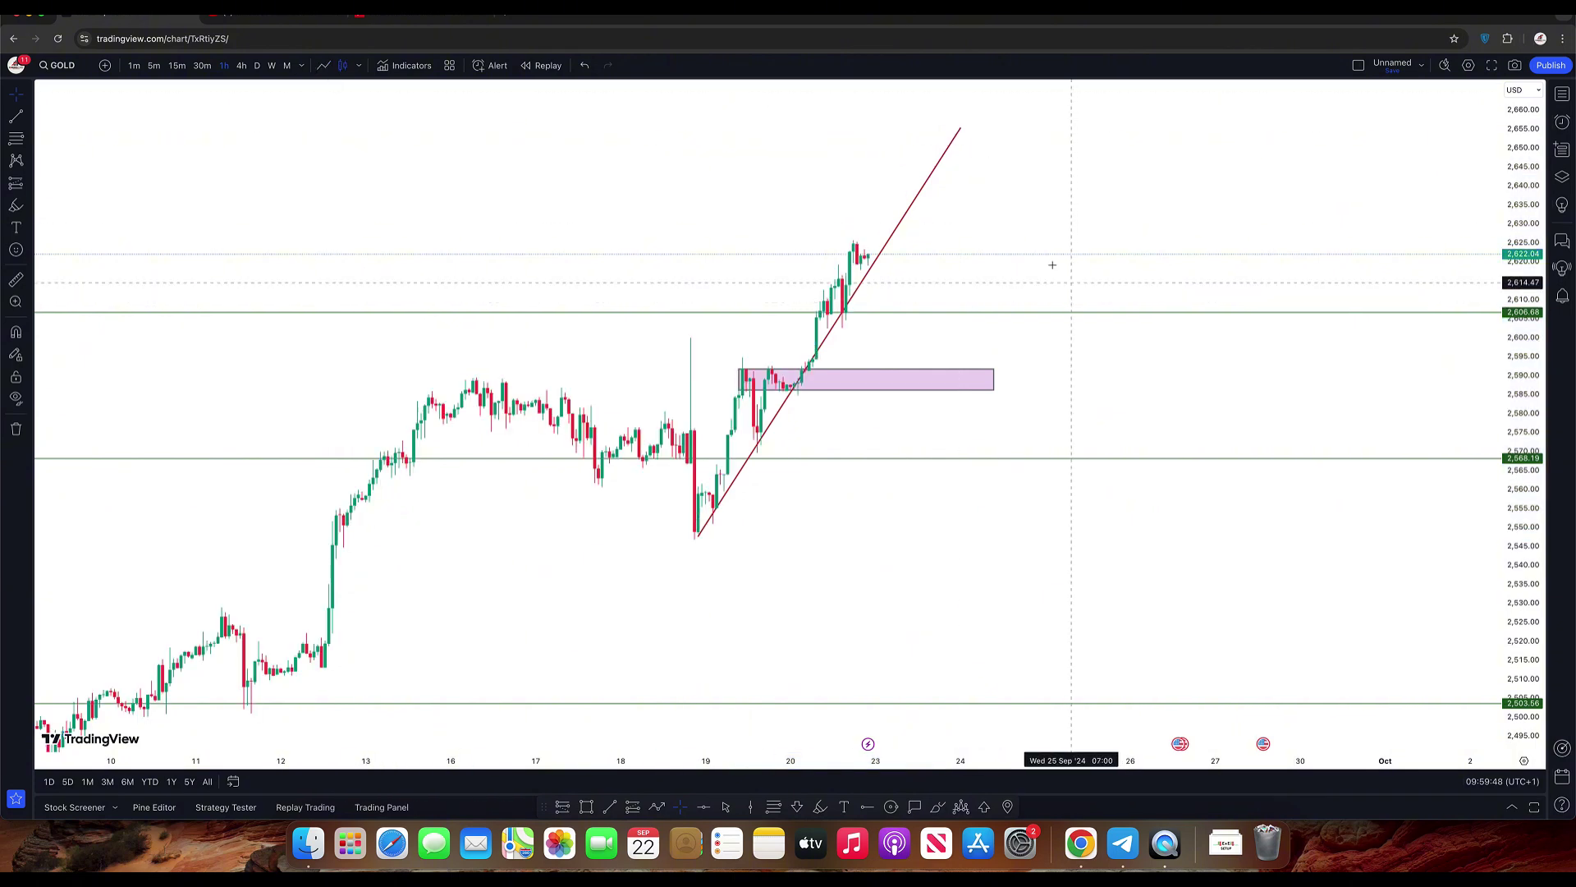
click(917, 201)
click(999, 99)
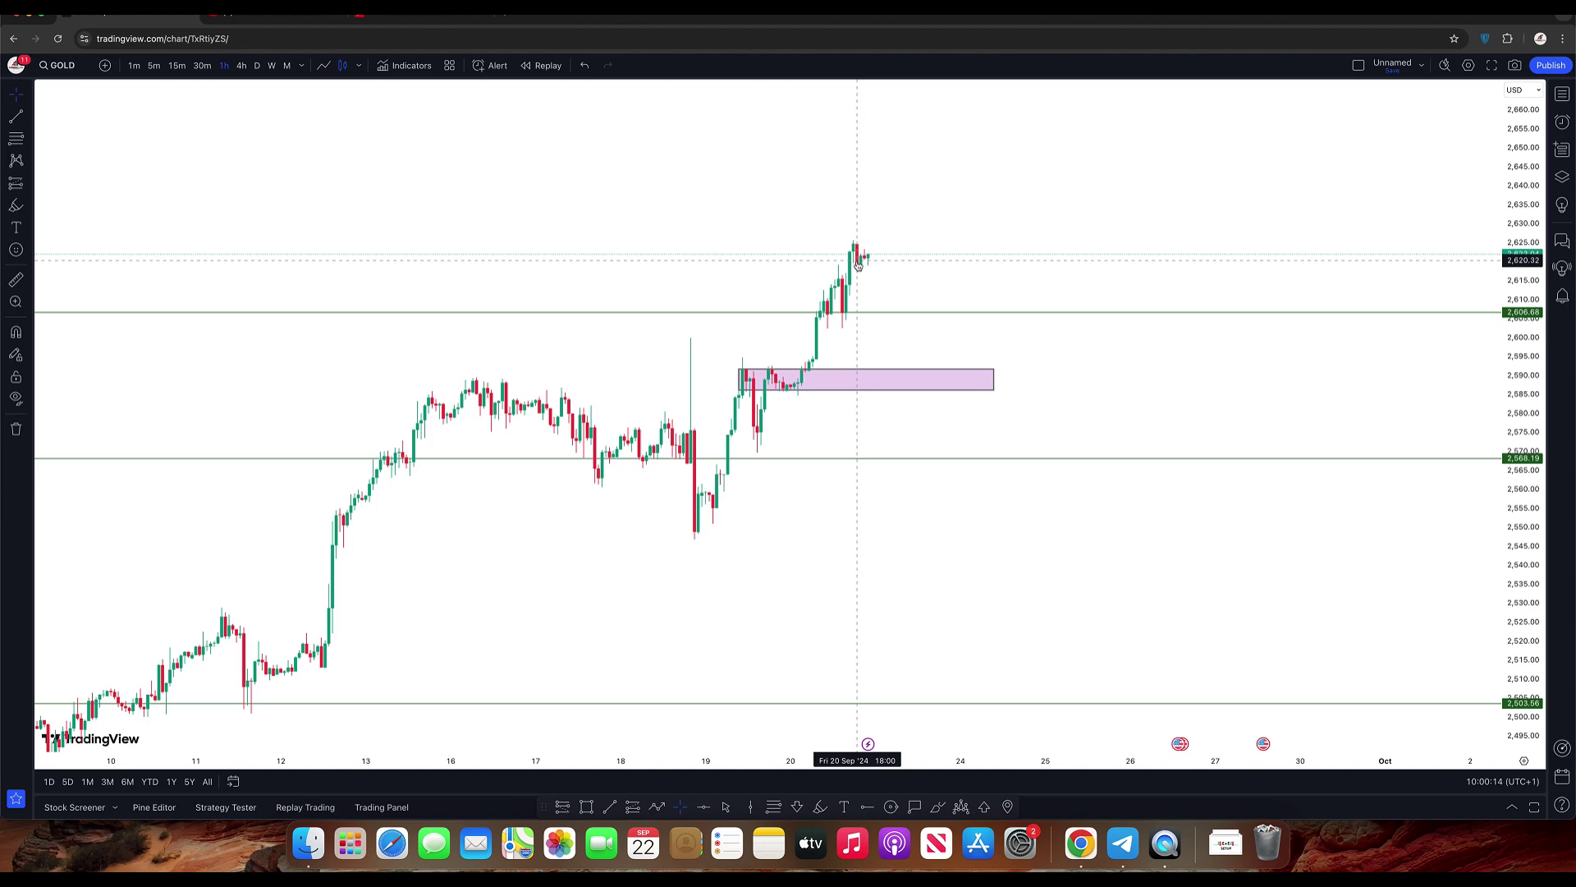
- Draw a thin rectangle at the latest high, near 2,624, from 20 September 11:00 to about 24 September
click(587, 807)
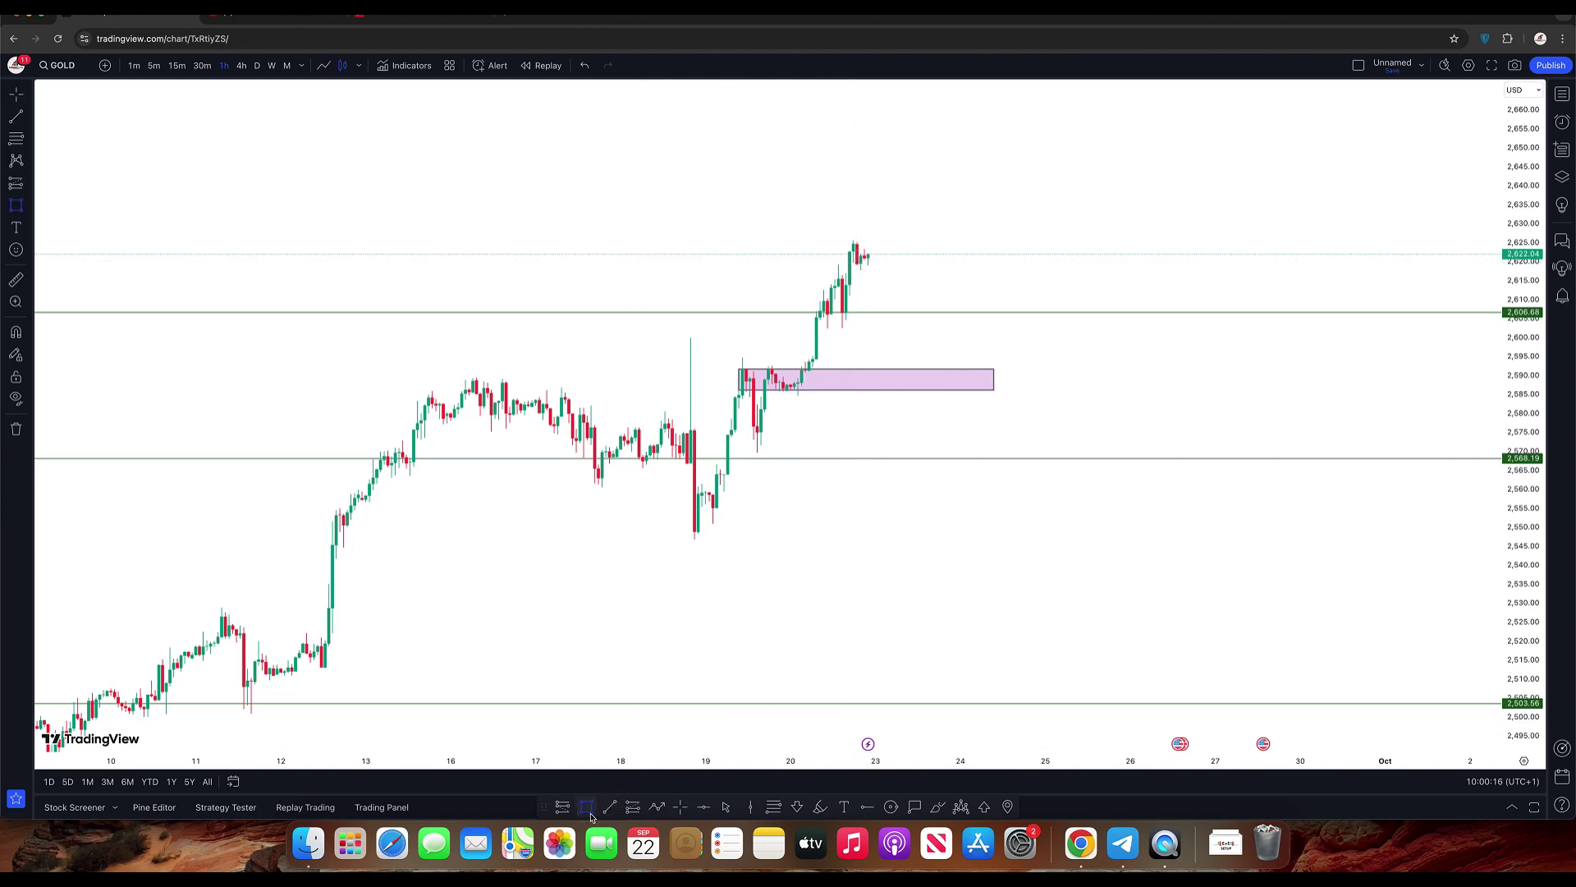
click(831, 246)
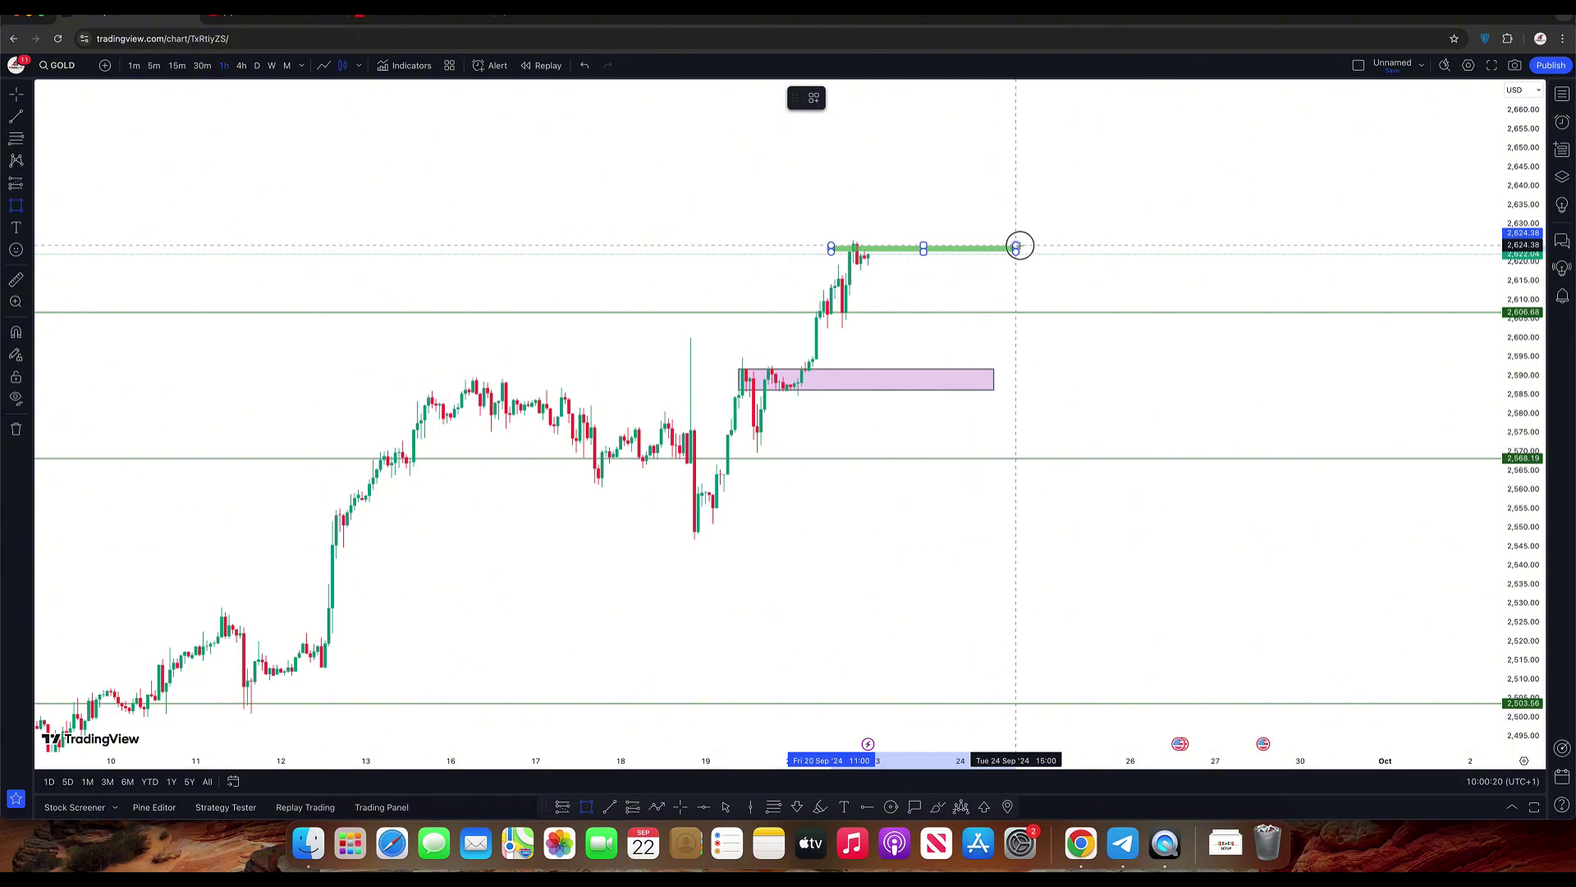
click(1025, 247)
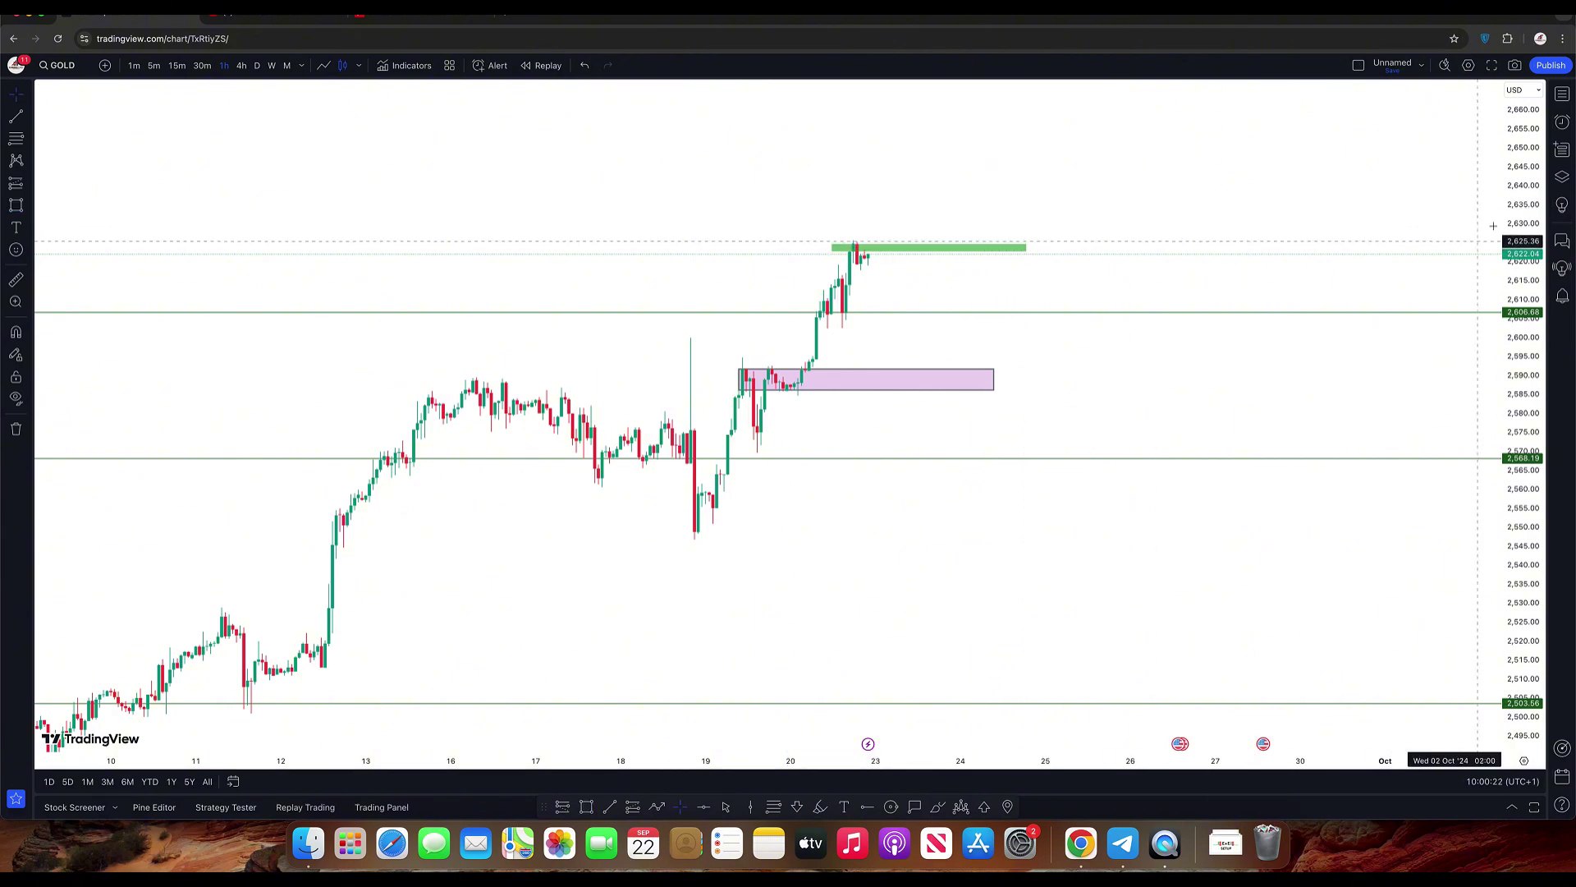
- Handwrite "E + E Setup" with yellow strokes in the empty area above the candles
drag(1127, 206, 1214, 284)
scroll(1213, 284, left, 3)
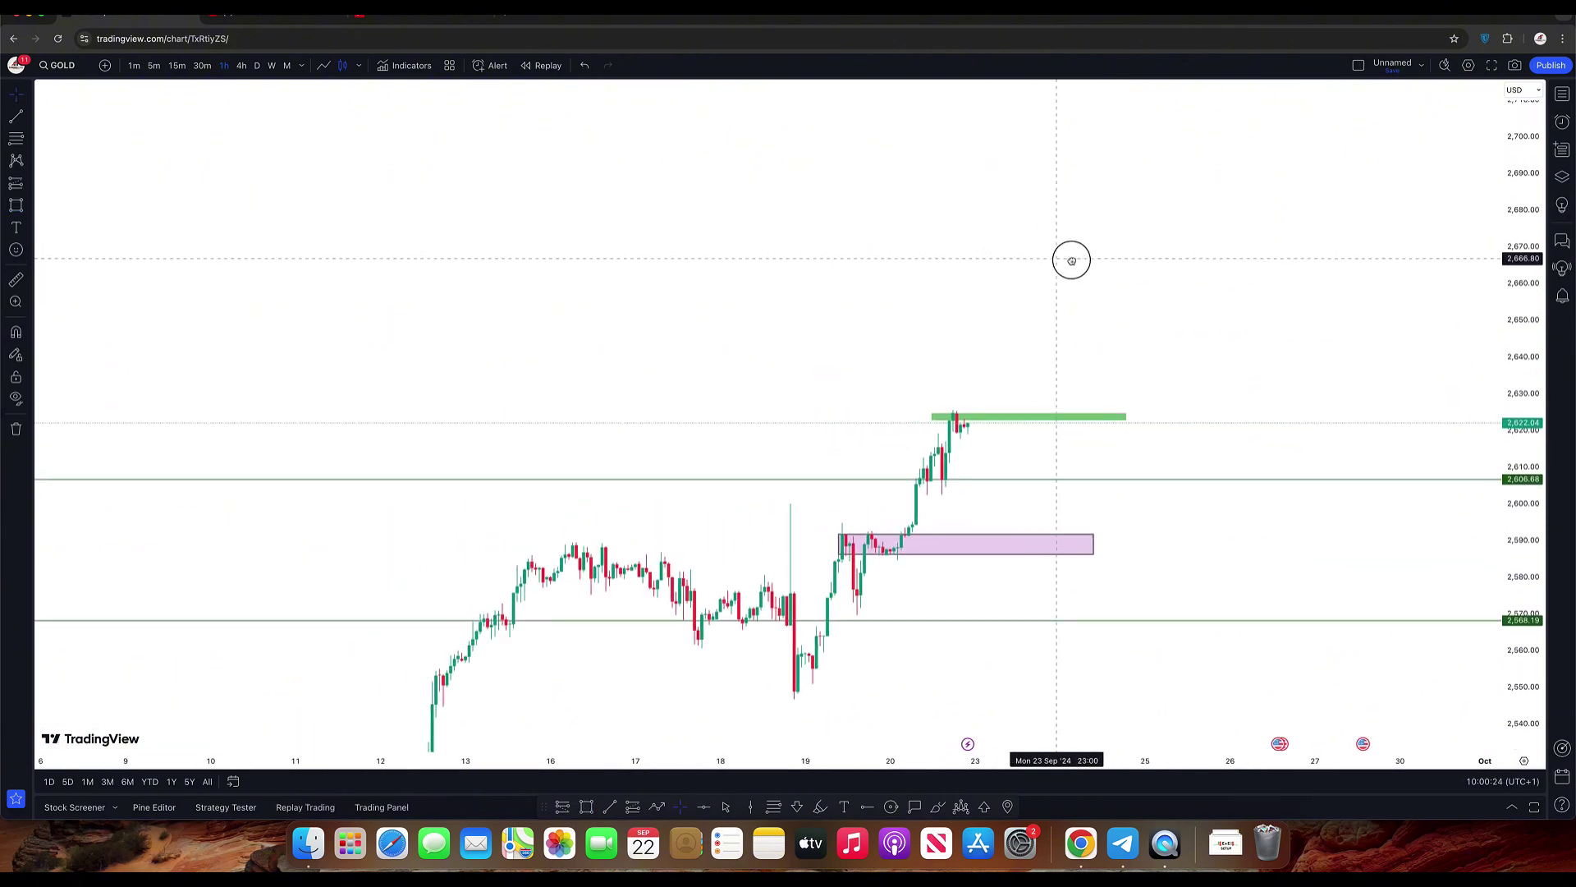
click(820, 808)
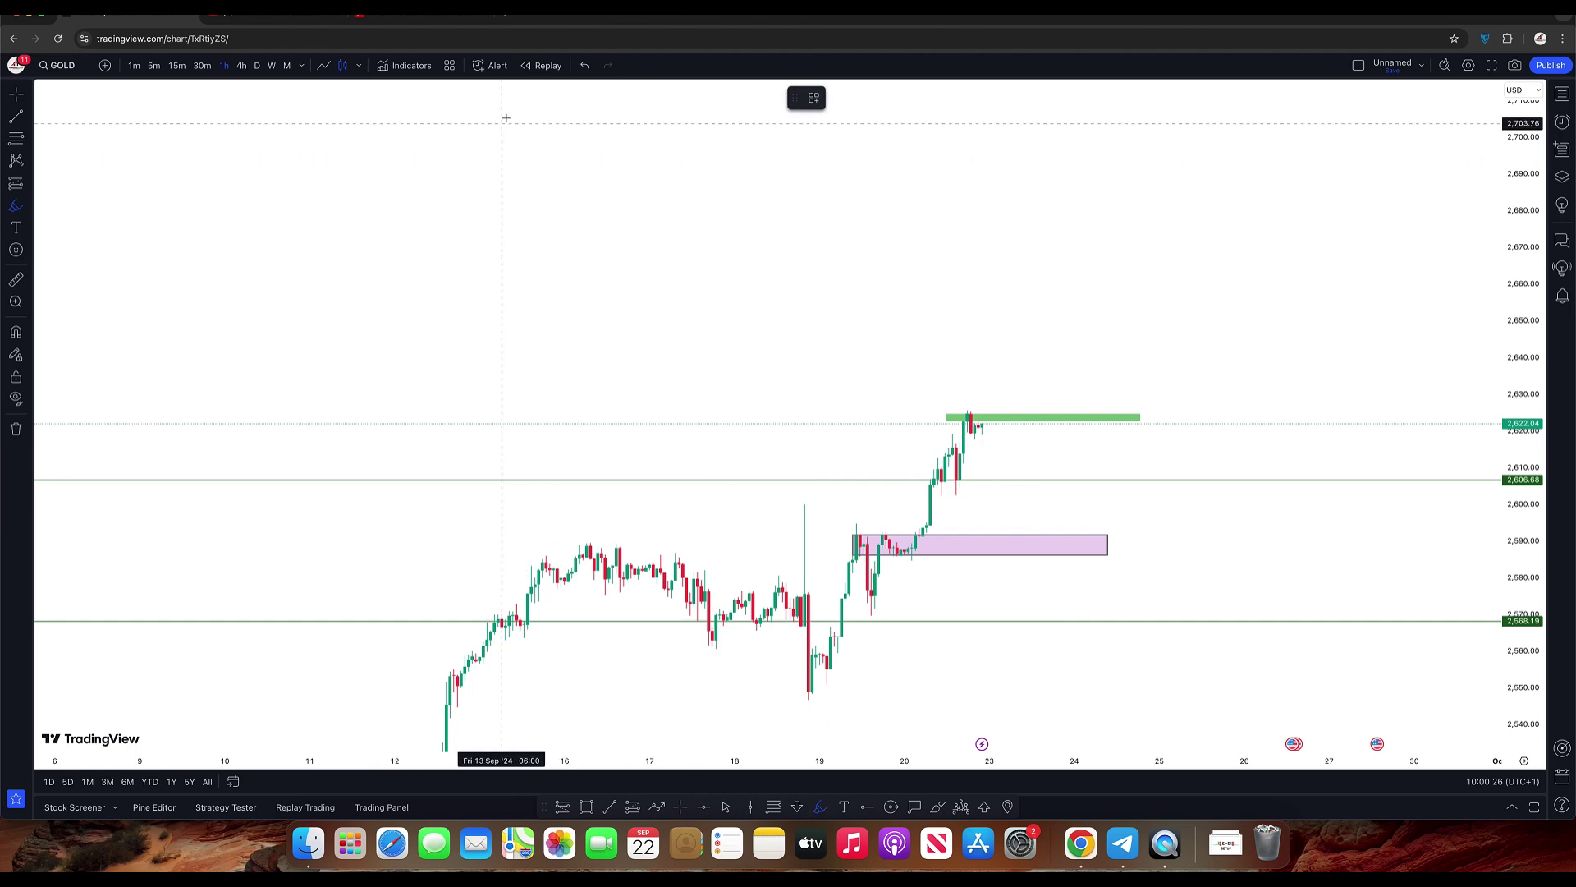
mouse_move(504, 181)
mouse_down()
mouse_move(514, 144)
mouse_move(553, 140)
mouse_move(528, 161)
mouse_move(550, 165)
mouse_up()
mouse_move(648, 125)
mouse_down()
mouse_move(646, 197)
mouse_move(698, 167)
mouse_move(772, 189)
mouse_up()
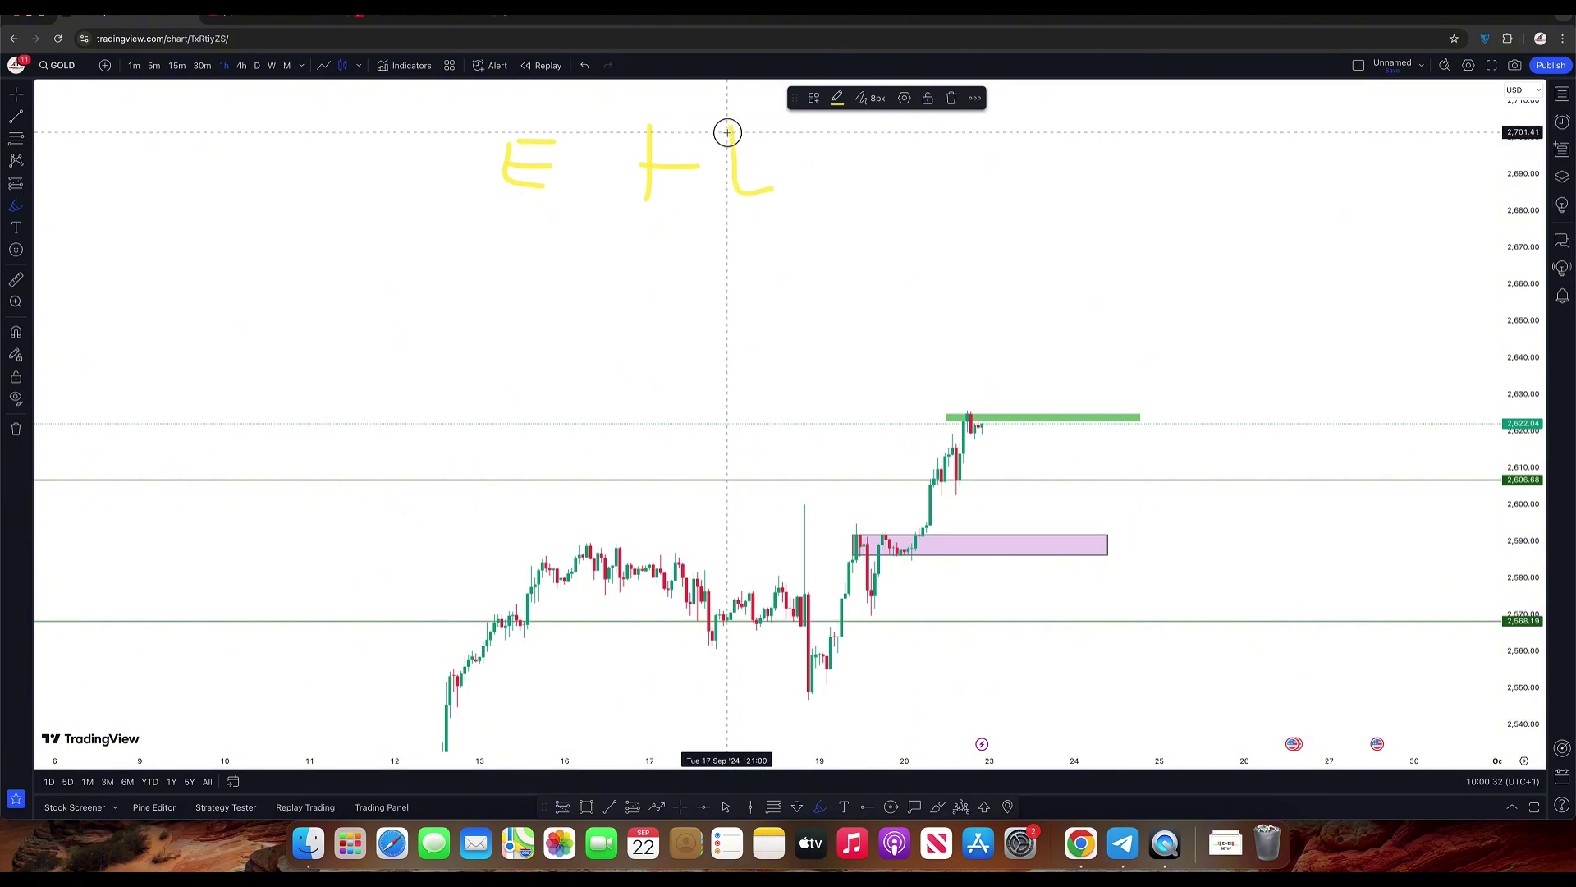
mouse_move(729, 128)
mouse_down()
mouse_move(792, 126)
mouse_move(797, 152)
mouse_up()
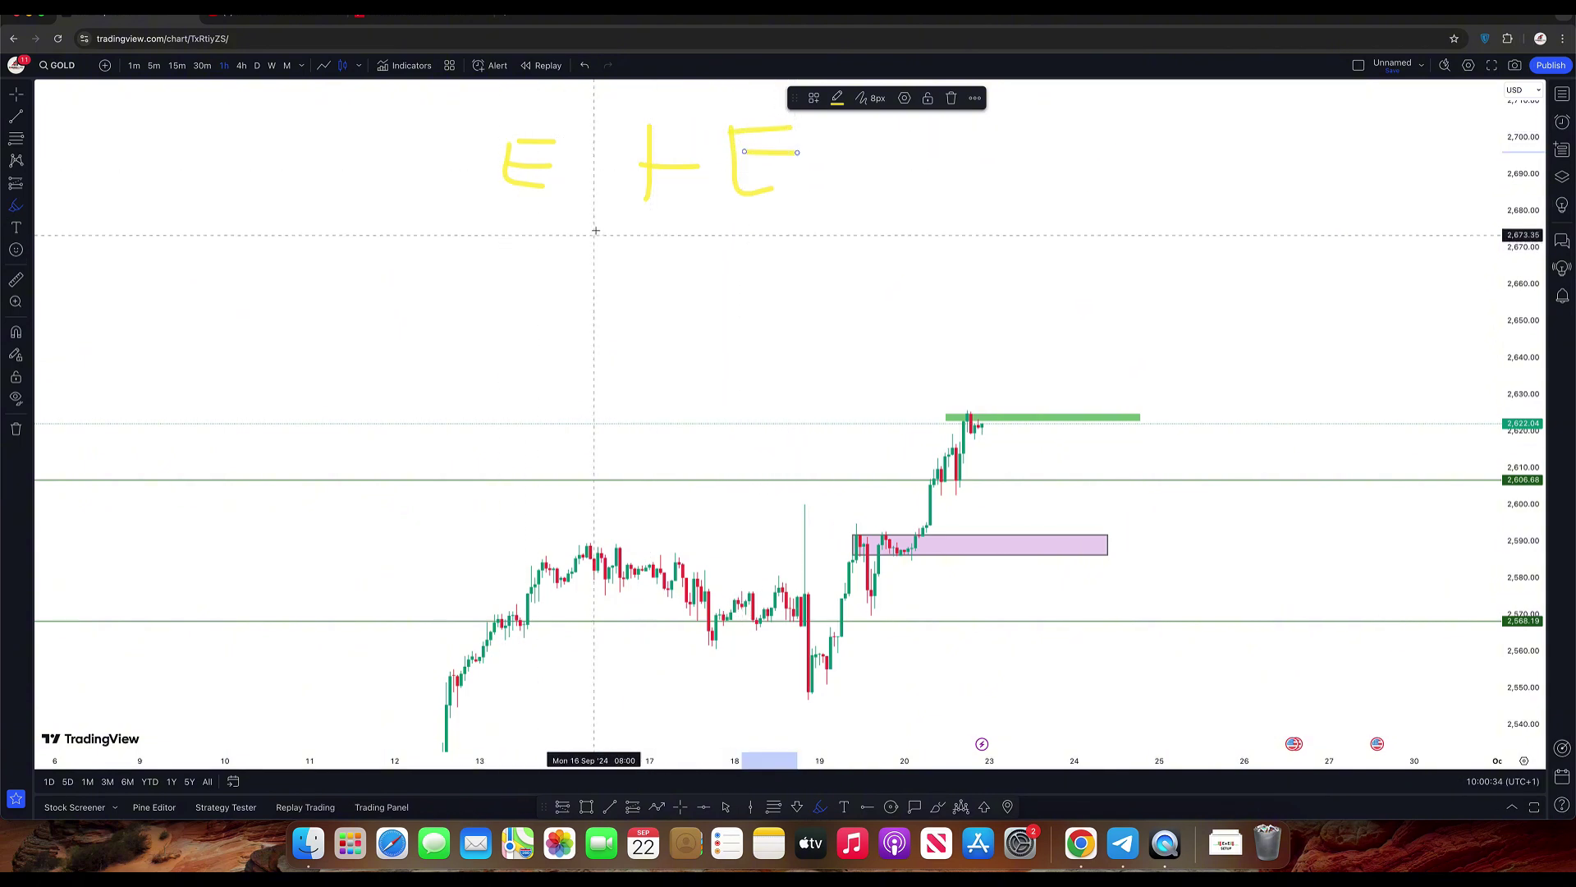
mouse_move(579, 224)
mouse_down()
mouse_move(544, 224)
mouse_move(528, 257)
mouse_move(686, 276)
mouse_up()
mouse_move(716, 244)
mouse_down()
mouse_move(731, 282)
mouse_move(731, 254)
mouse_move(749, 249)
mouse_up()
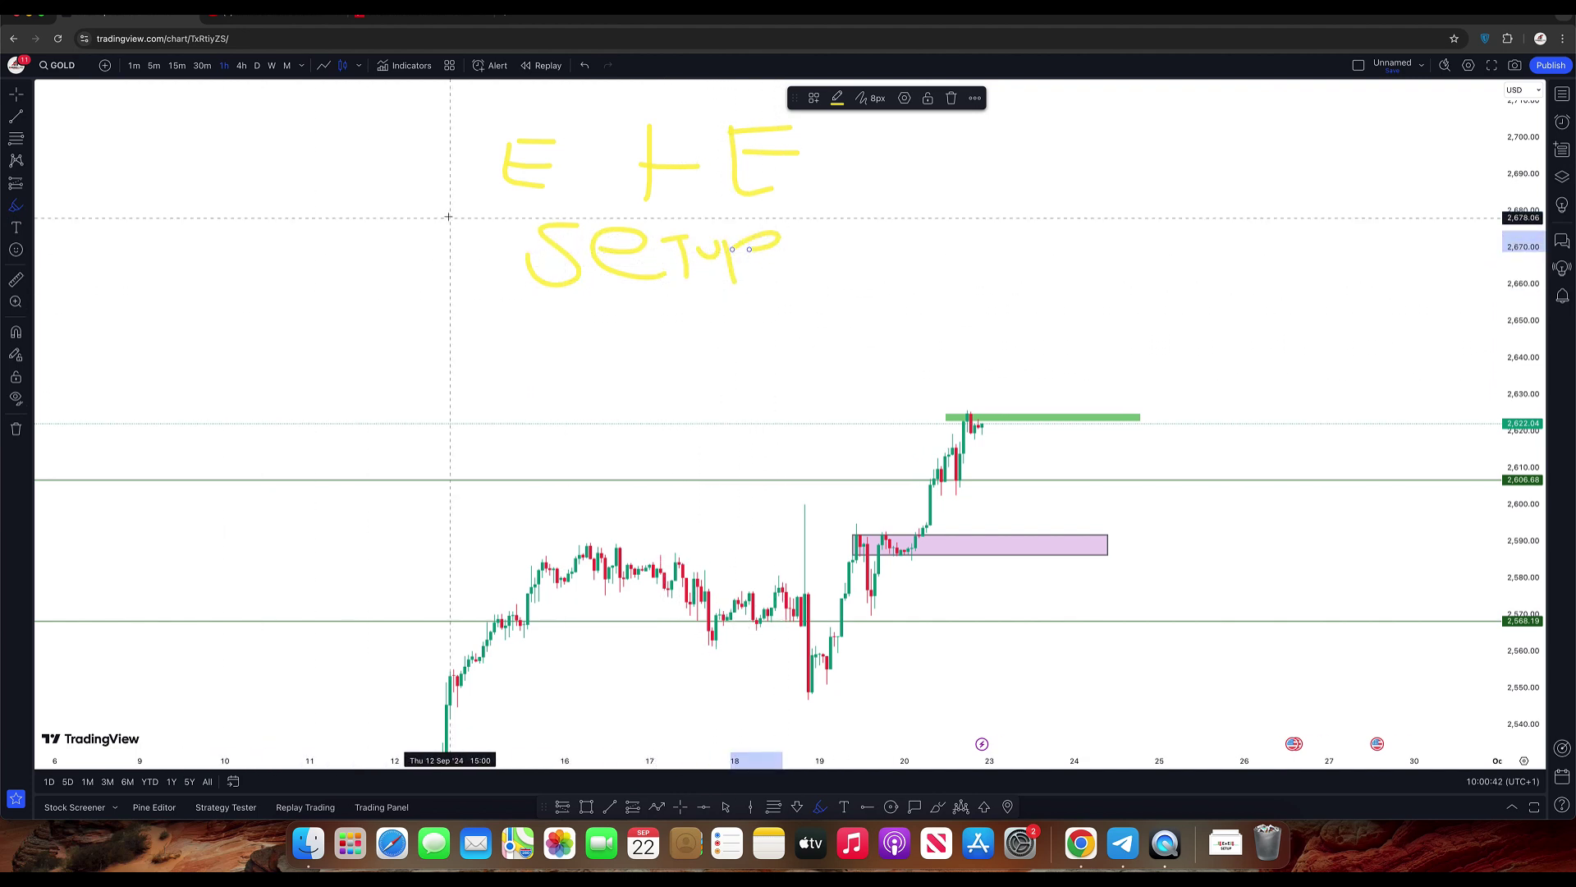
- Draw an arrow from the first "E" and handwrite the timeframe list H4, H1, D and W, labelled "TF"
mouse_move(501, 197)
mouse_down()
mouse_move(461, 262)
mouse_move(457, 200)
mouse_move(457, 257)
mouse_move(516, 263)
mouse_up()
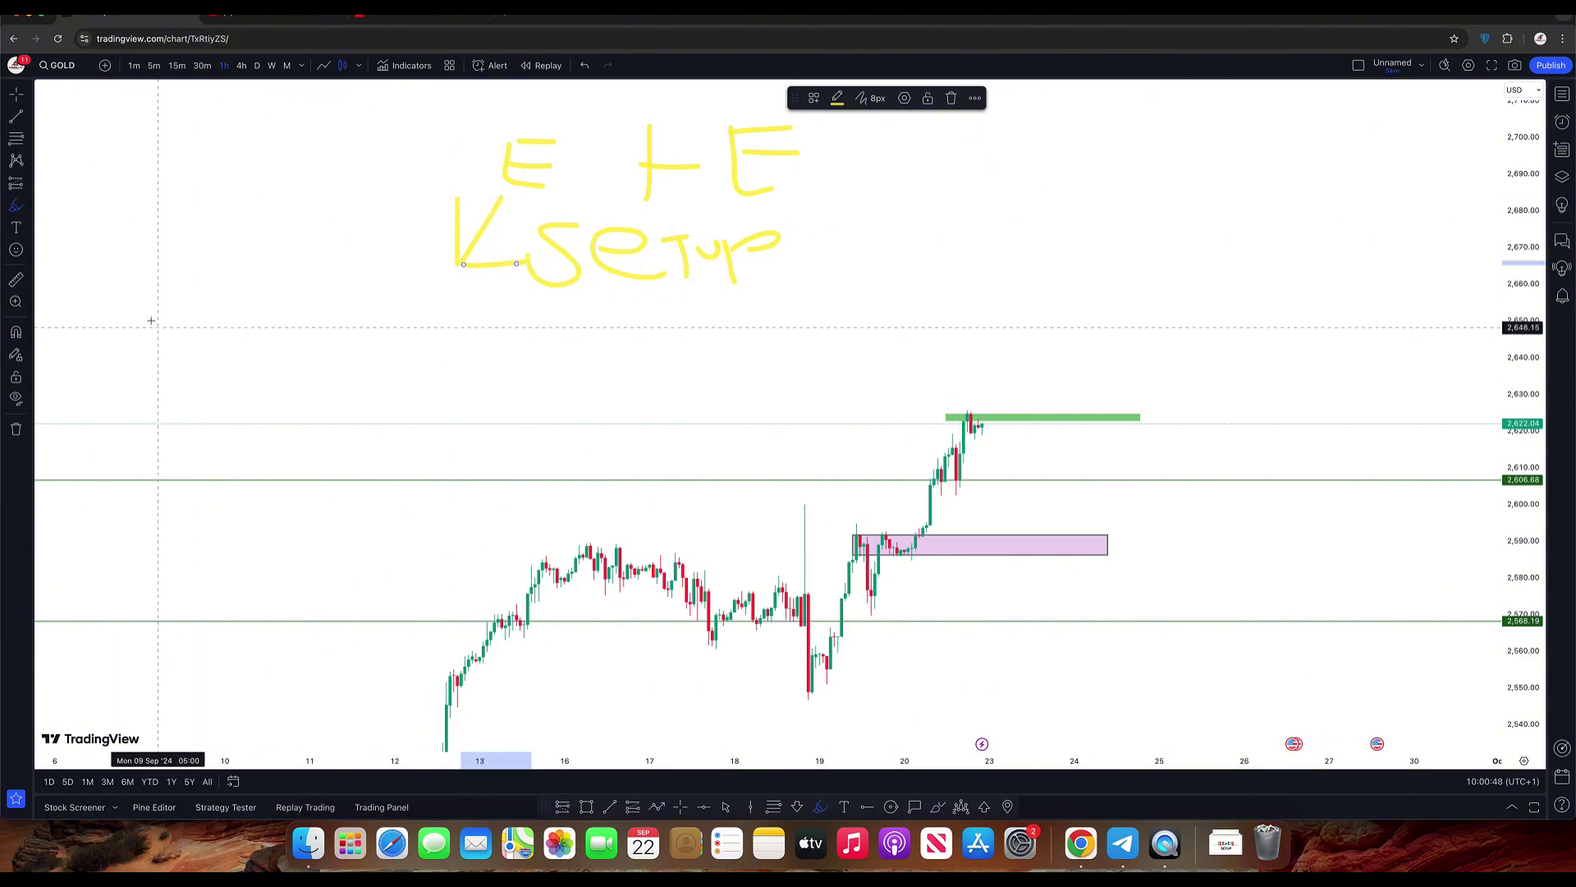
mouse_move(127, 338)
mouse_down()
mouse_move(136, 298)
mouse_move(156, 338)
mouse_up()
mouse_move(127, 325)
mouse_down()
mouse_move(279, 310)
mouse_move(251, 328)
mouse_up()
mouse_move(130, 371)
mouse_down()
mouse_move(124, 412)
mouse_move(155, 397)
mouse_move(153, 414)
mouse_up()
drag(122, 402, 240, 398)
mouse_move(116, 431)
mouse_down()
mouse_move(98, 466)
mouse_move(139, 473)
mouse_up()
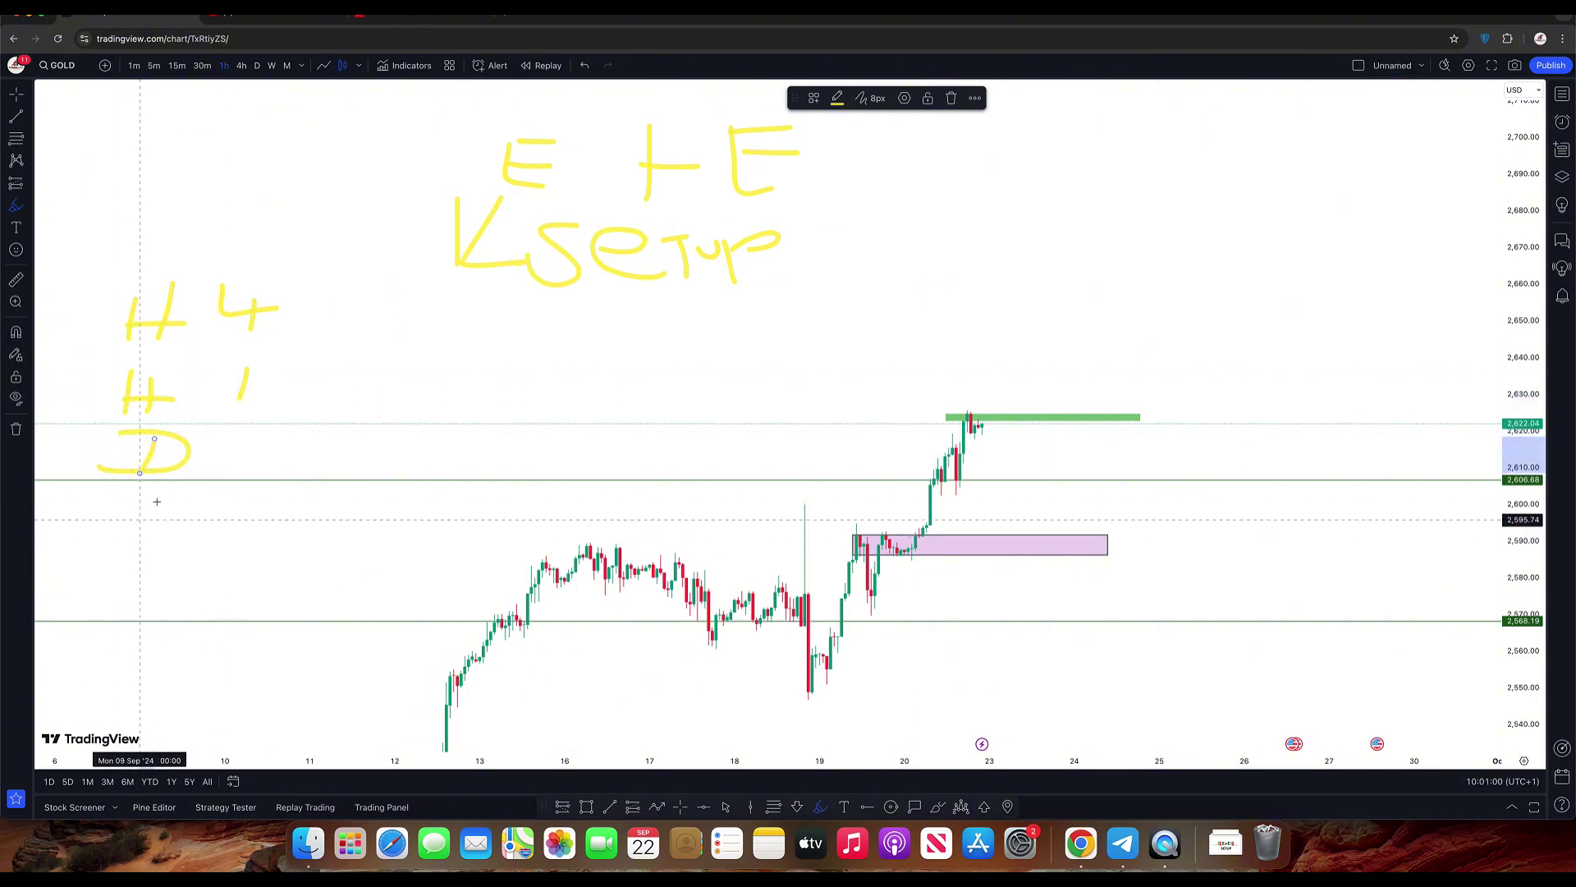
mouse_move(110, 507)
mouse_down()
mouse_move(114, 542)
mouse_move(151, 539)
mouse_move(164, 518)
mouse_move(132, 540)
mouse_up()
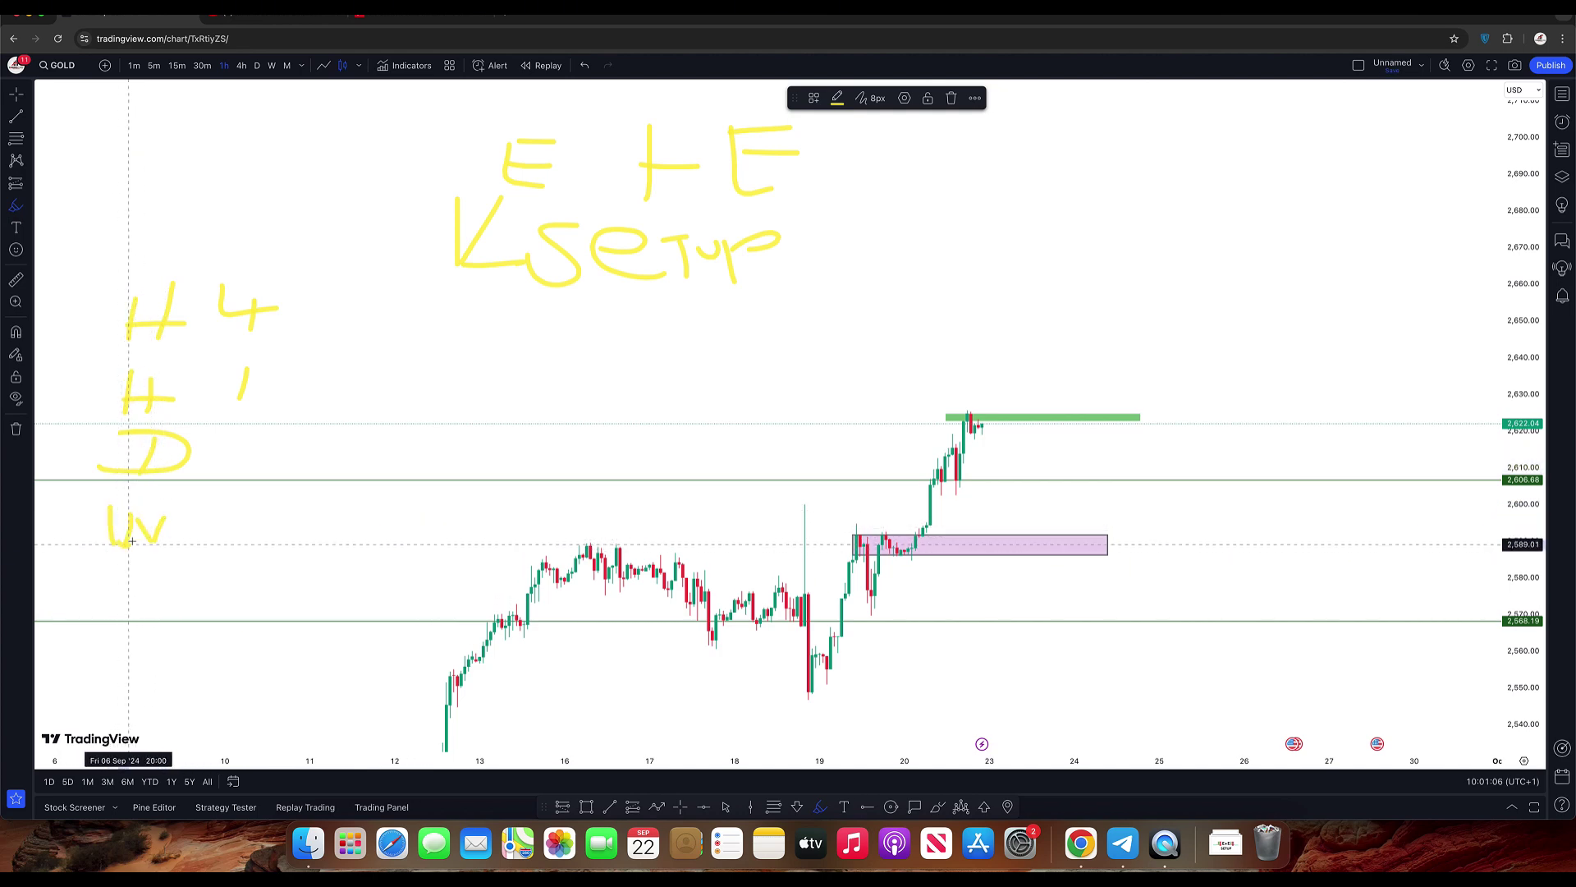
mouse_move(321, 269)
mouse_down()
mouse_move(391, 268)
mouse_move(355, 316)
mouse_move(392, 273)
mouse_move(402, 303)
mouse_move(410, 271)
mouse_up()
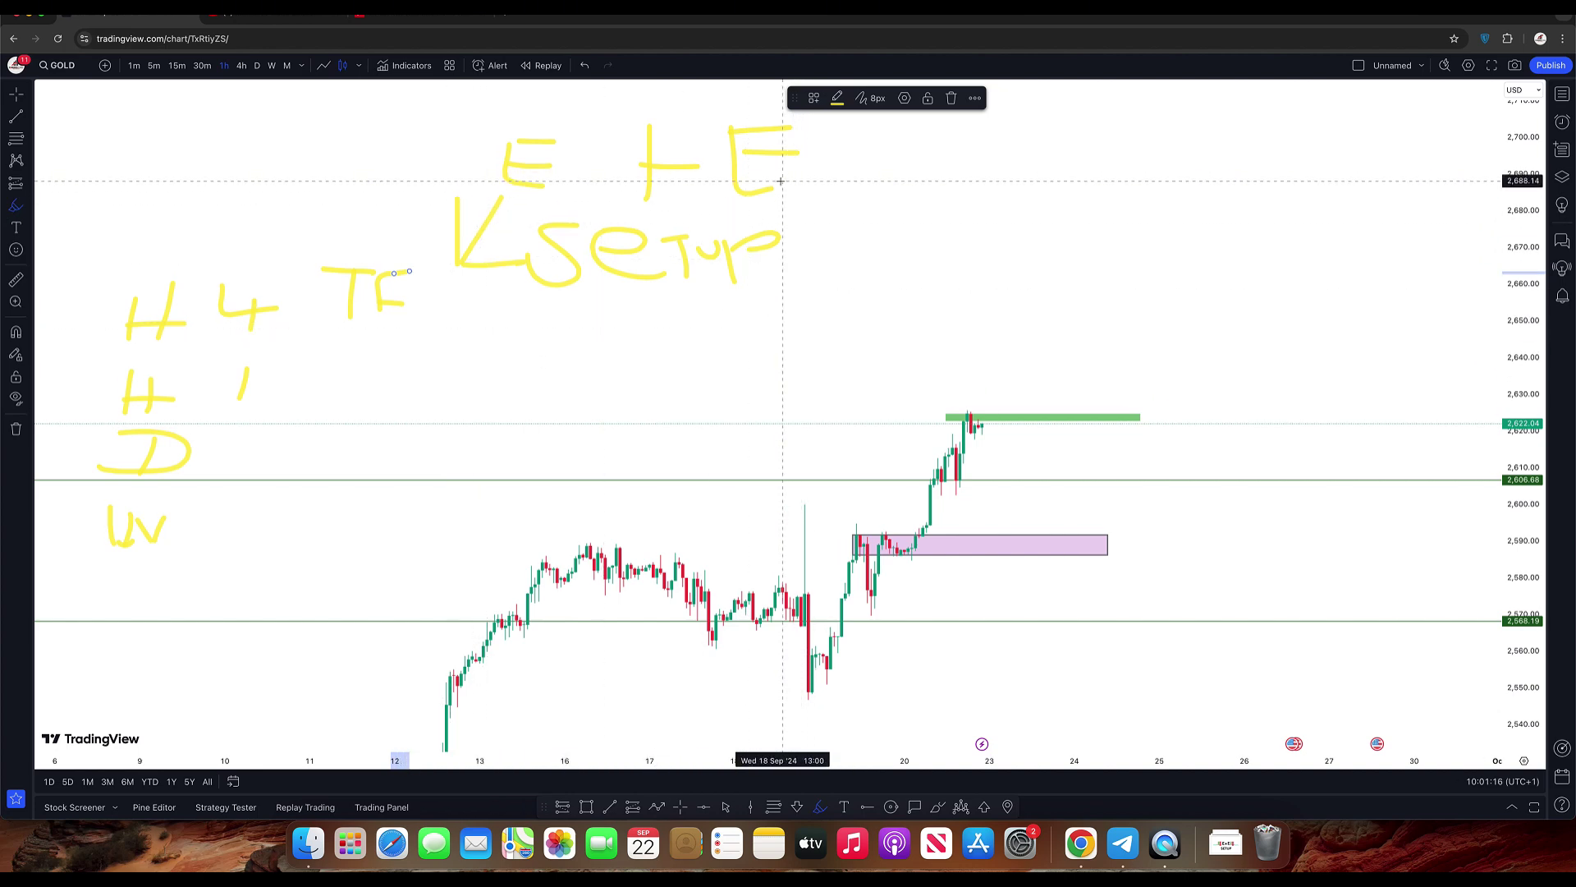
- Draw an arrow from the second "E" and handwrite the timeframes M30 and M15 beneath it
mouse_move(776, 181)
mouse_down()
mouse_move(845, 271)
mouse_move(858, 230)
mouse_up()
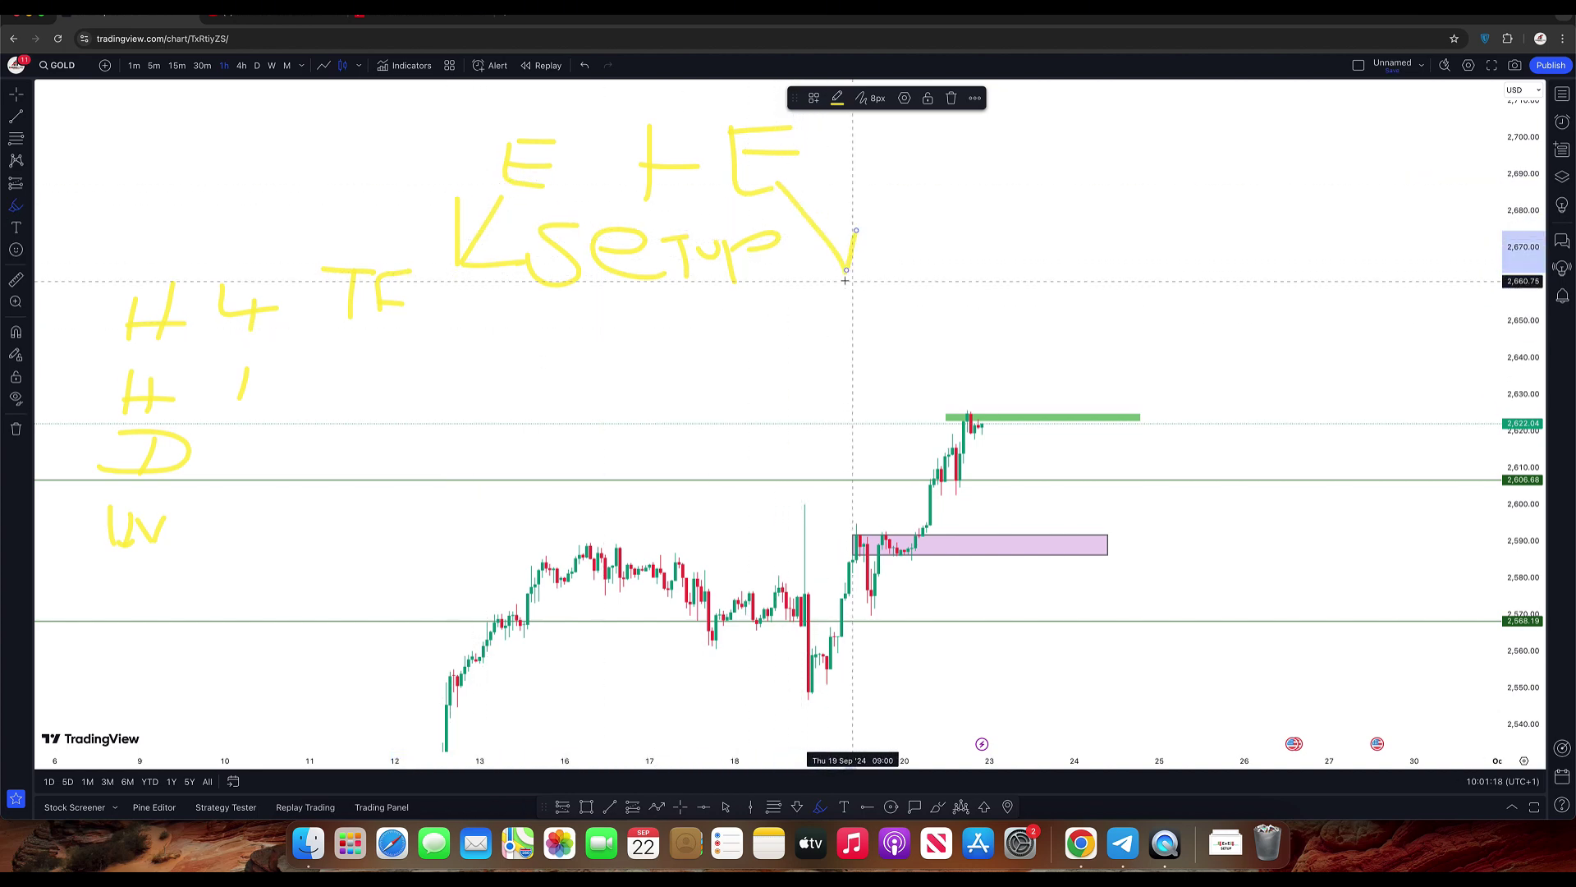
drag(798, 278, 842, 279)
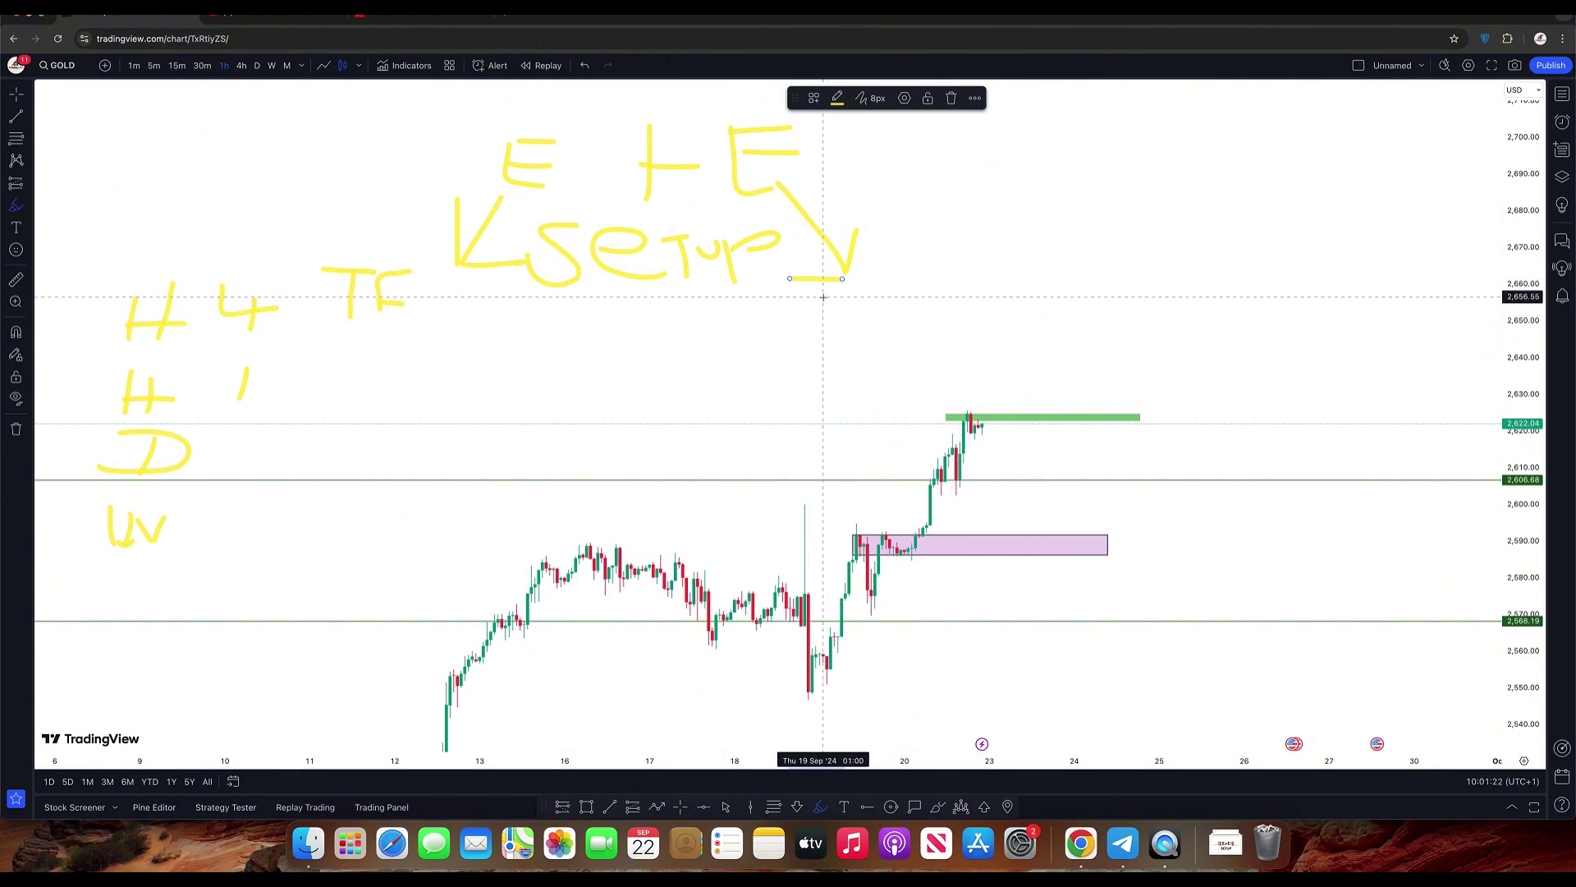
mouse_move(824, 327)
mouse_down()
mouse_move(862, 296)
mouse_move(912, 330)
mouse_up()
drag(974, 275, 978, 283)
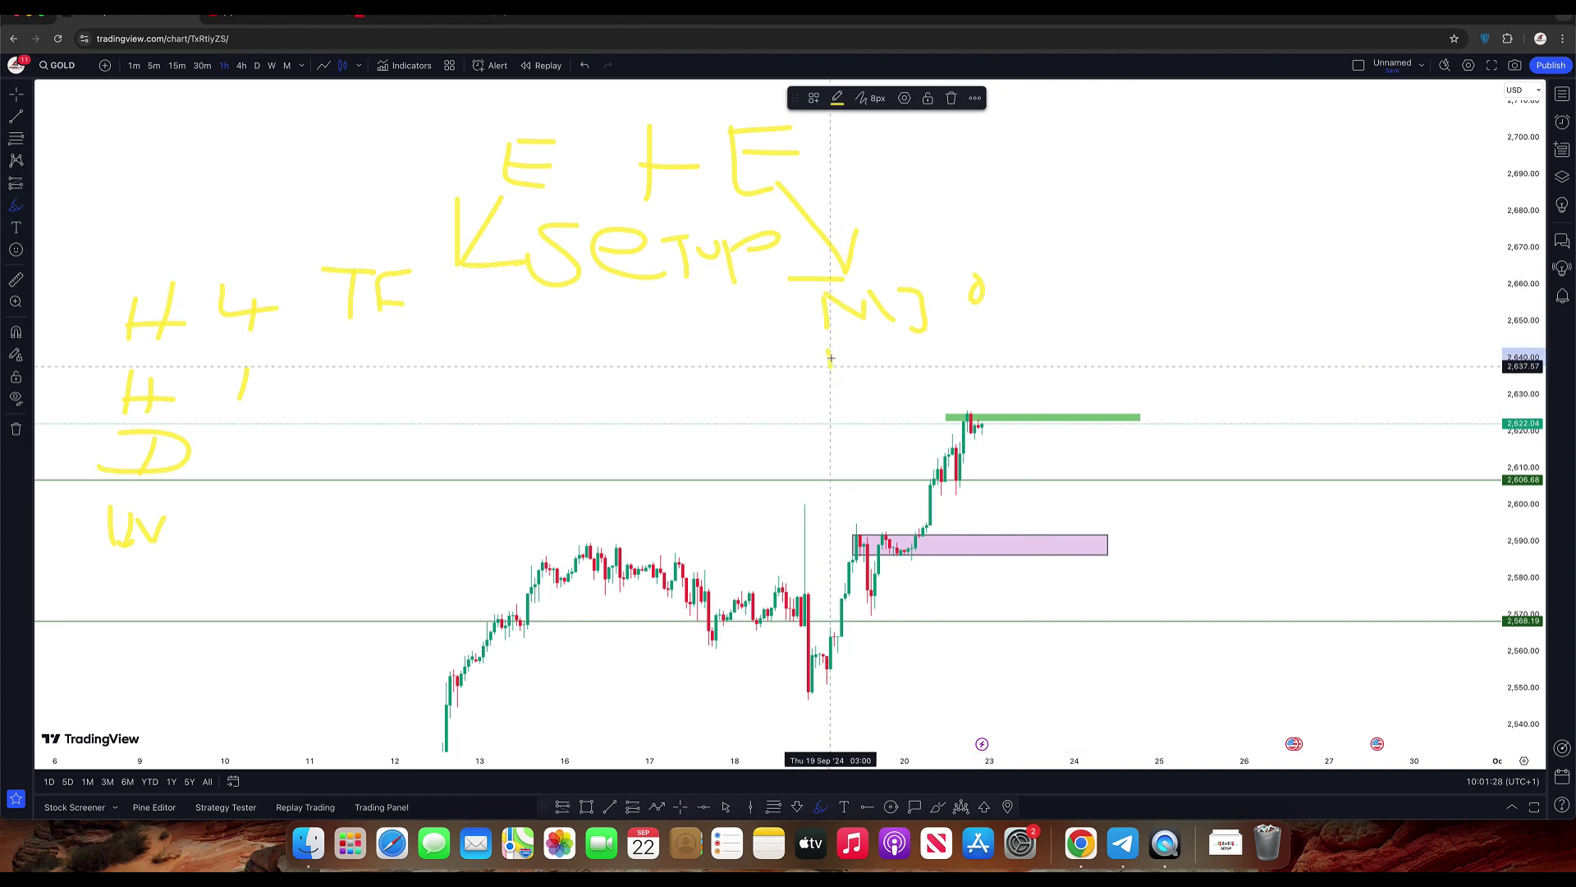
drag(828, 351, 831, 370)
drag(837, 347, 842, 361)
mouse_move(851, 343)
mouse_down()
mouse_move(873, 357)
mouse_move(941, 342)
mouse_move(943, 366)
mouse_up()
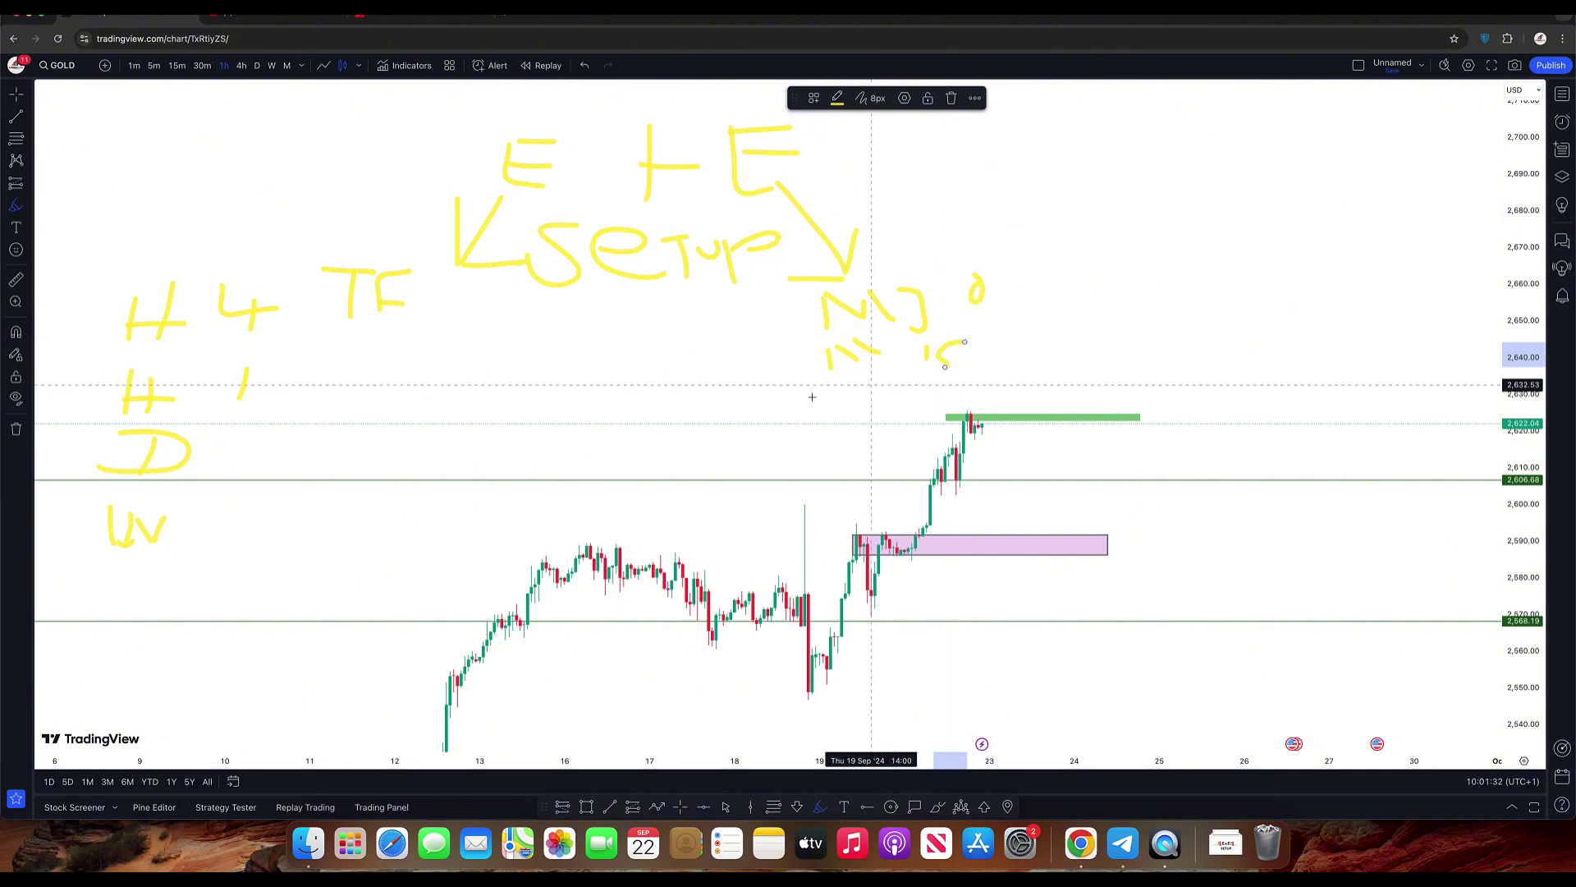
- Handwrite M5 in yellow beneath the M15 note and stop drawing
mouse_move(826, 394)
mouse_down()
mouse_move(904, 386)
mouse_move(922, 414)
mouse_move(898, 433)
mouse_up()
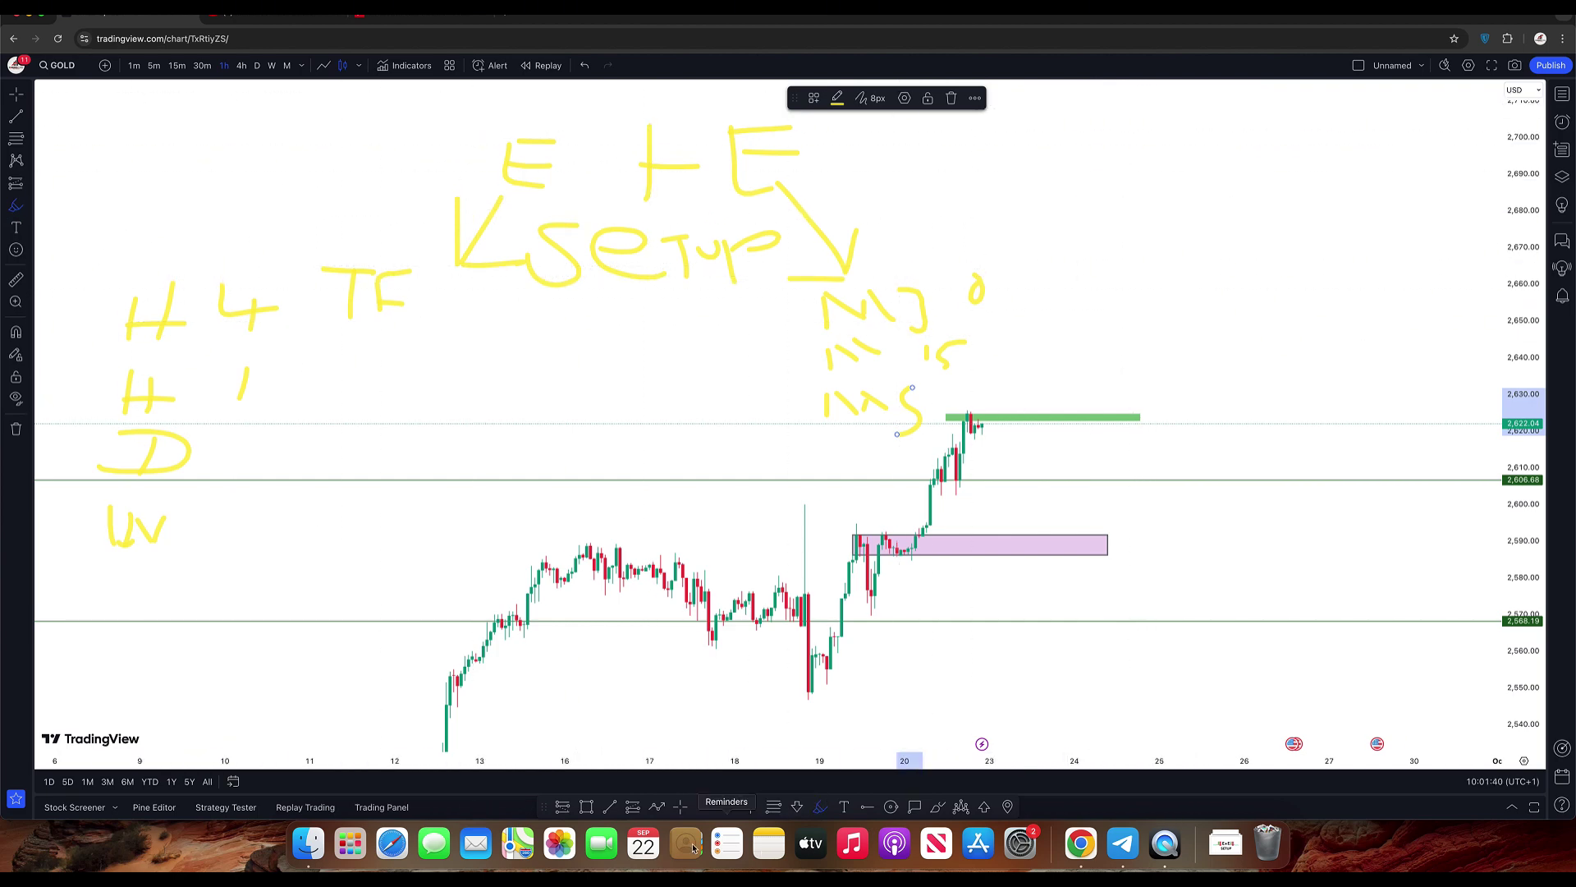
click(681, 806)
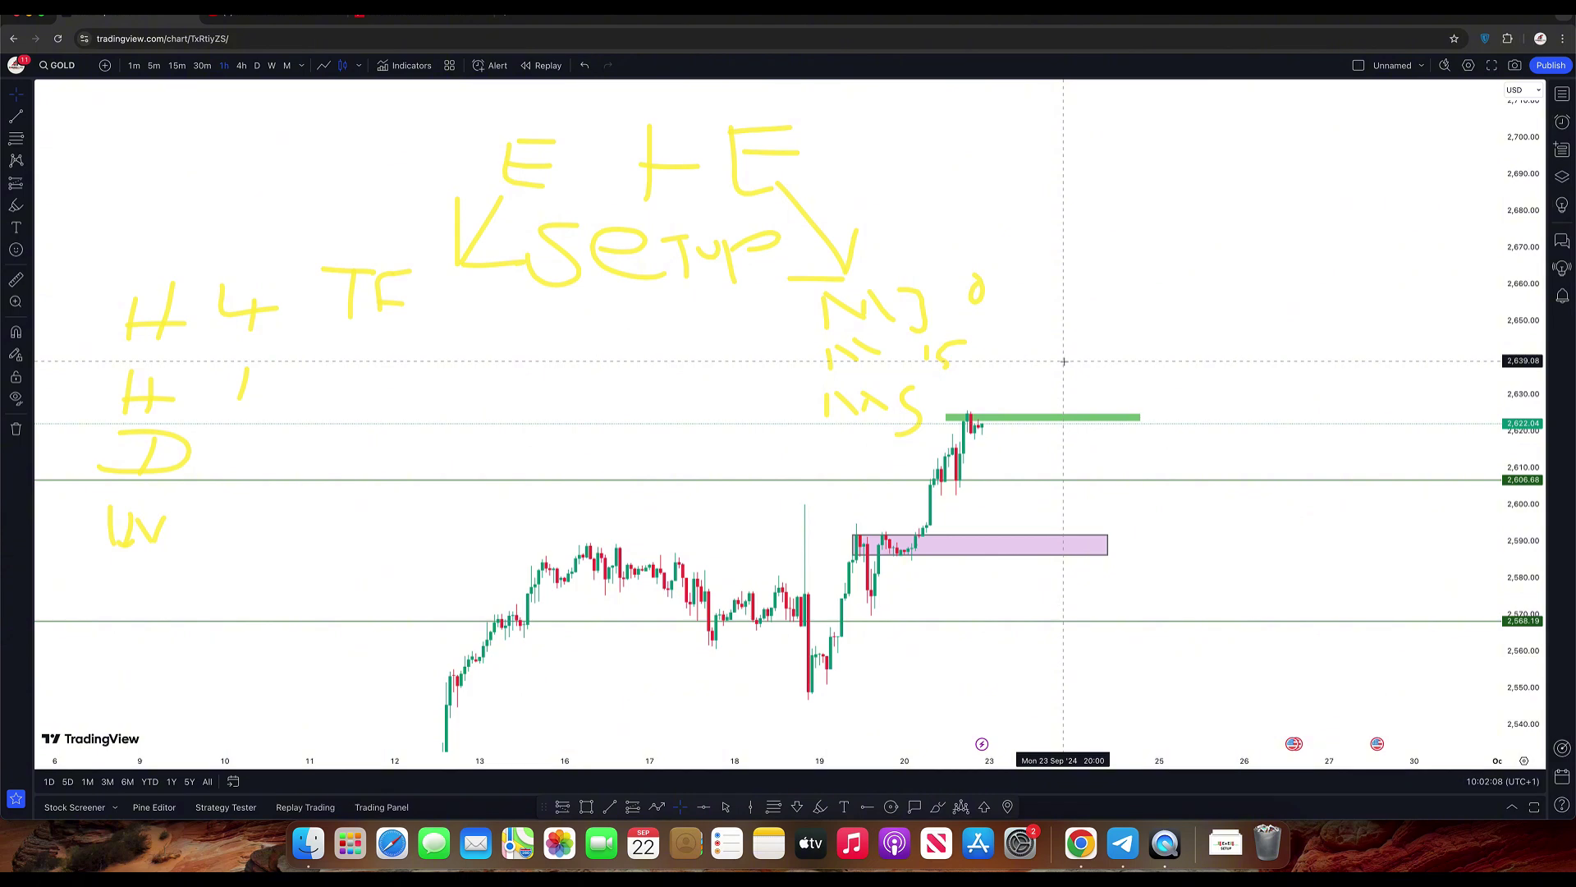
click(970, 418)
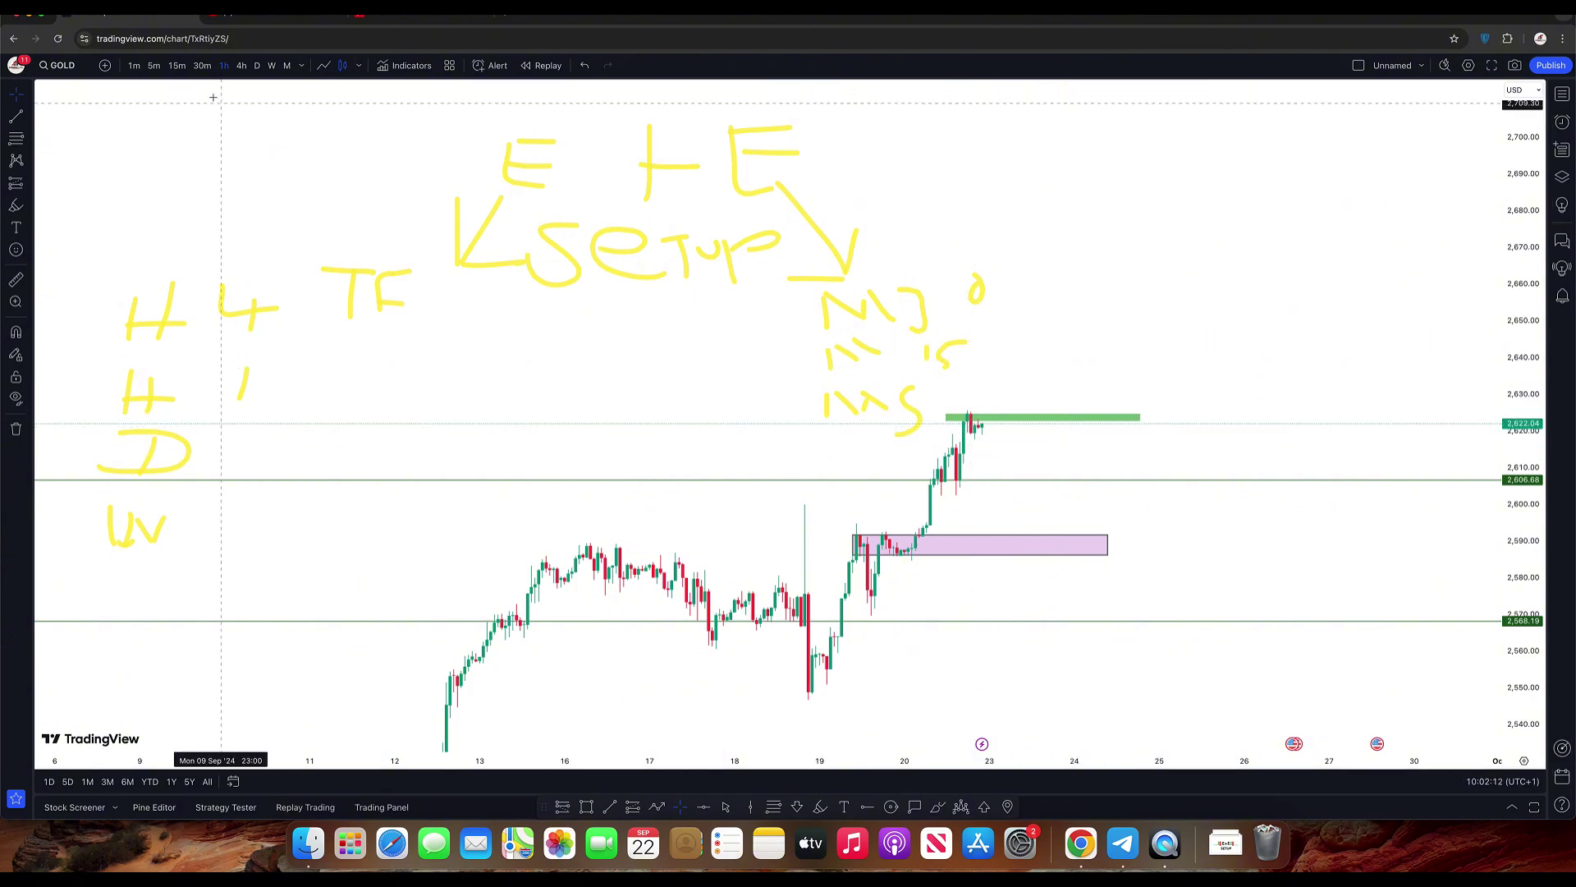
- Switch the gold chart to the 30-minute timeframe and reset the chart view around the latest candles
click(202, 65)
right_click(925, 169)
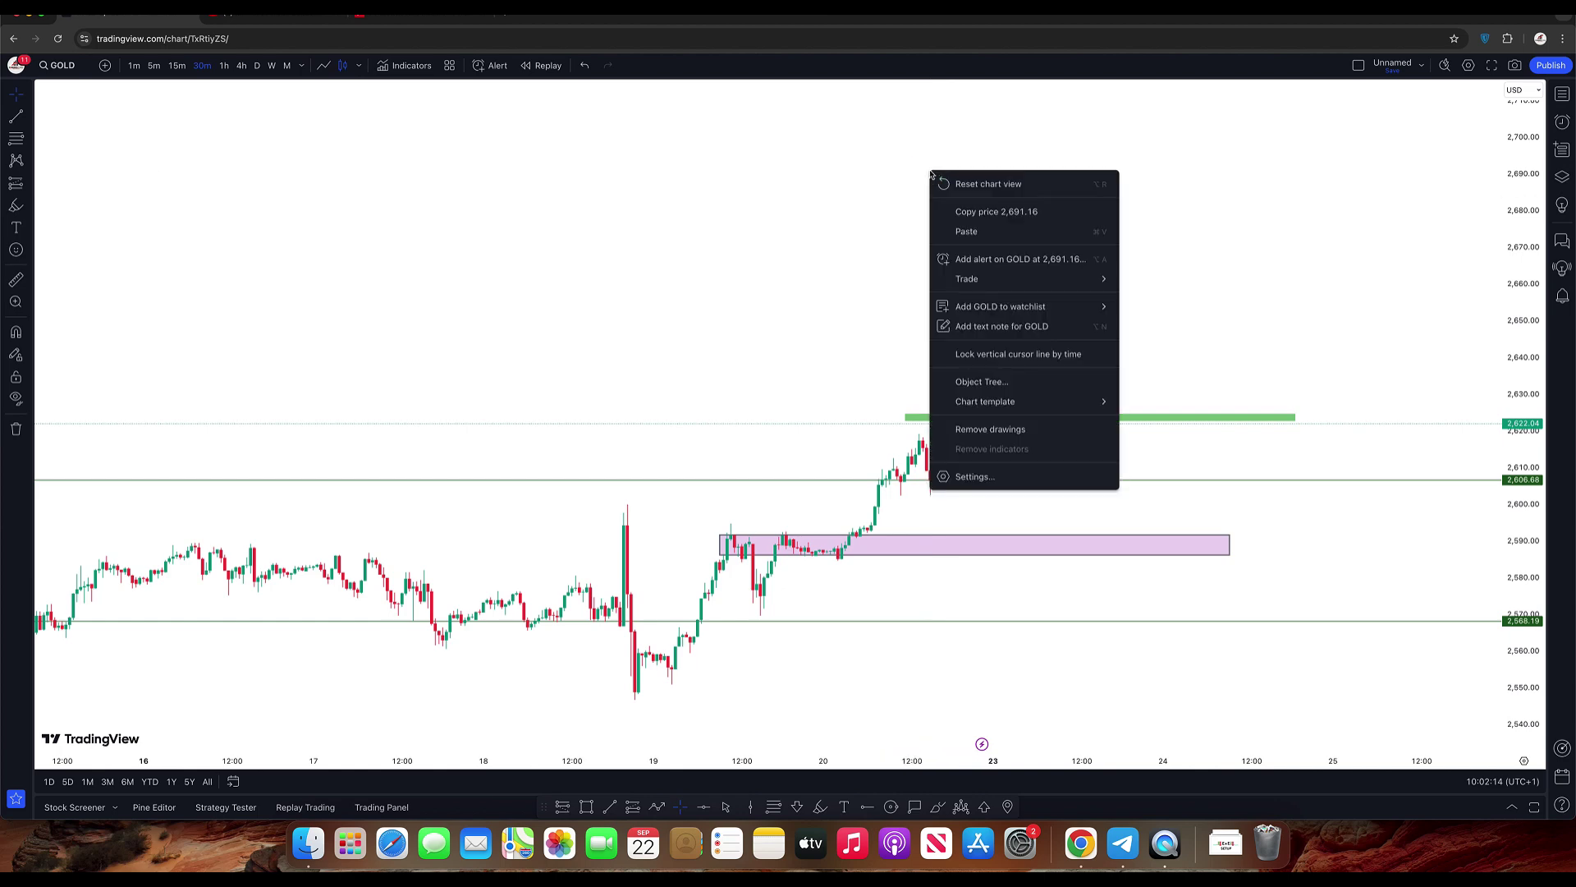
click(969, 182)
scroll(1026, 183, right, 5)
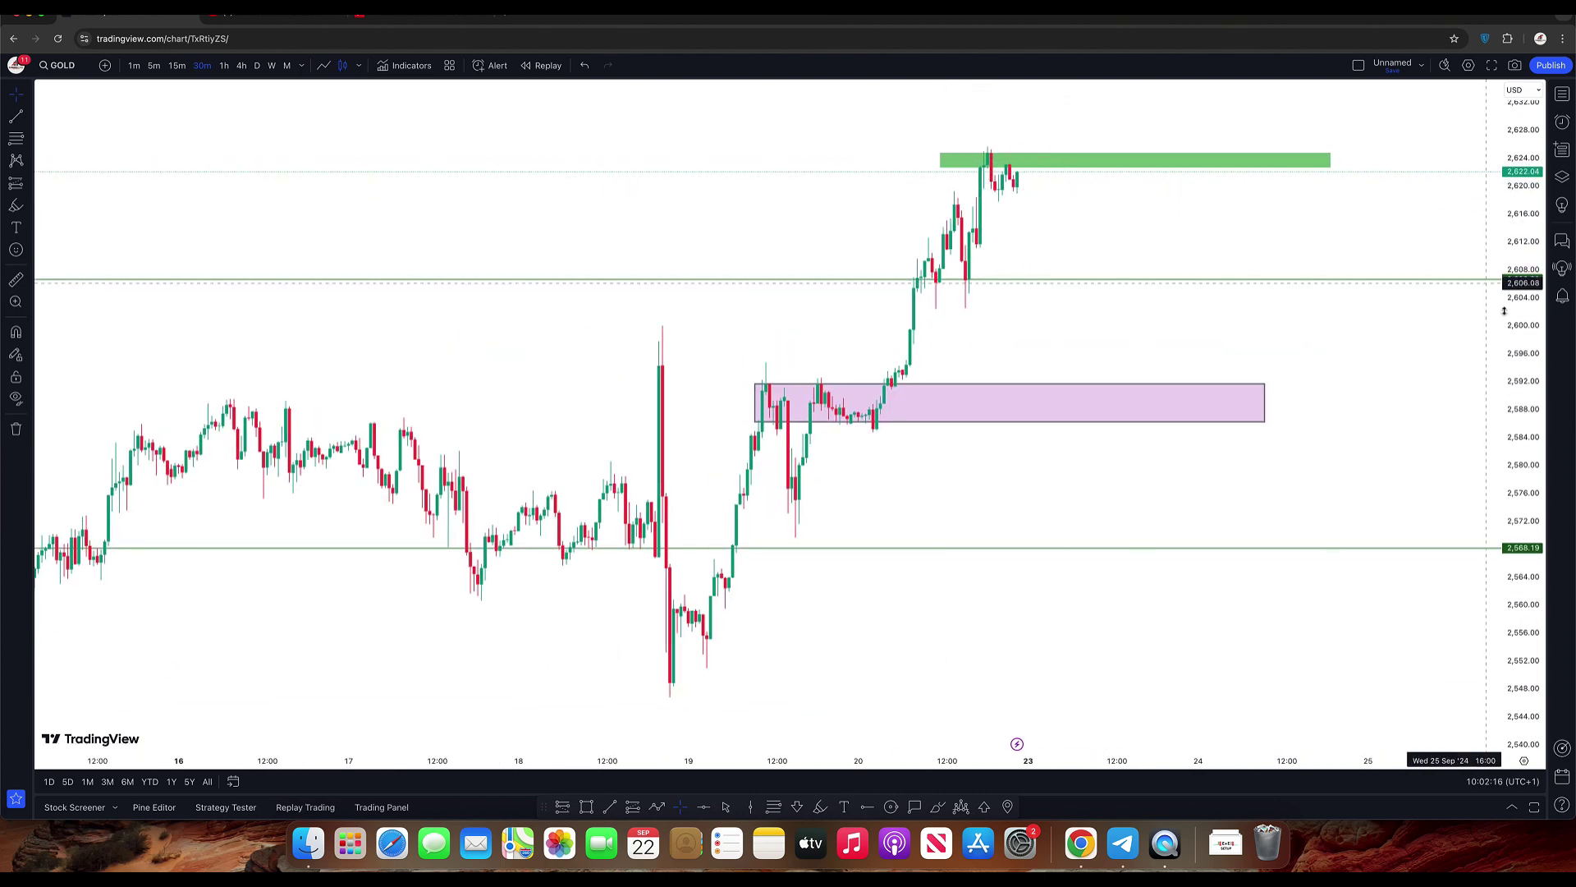
drag(1155, 266, 1110, 352)
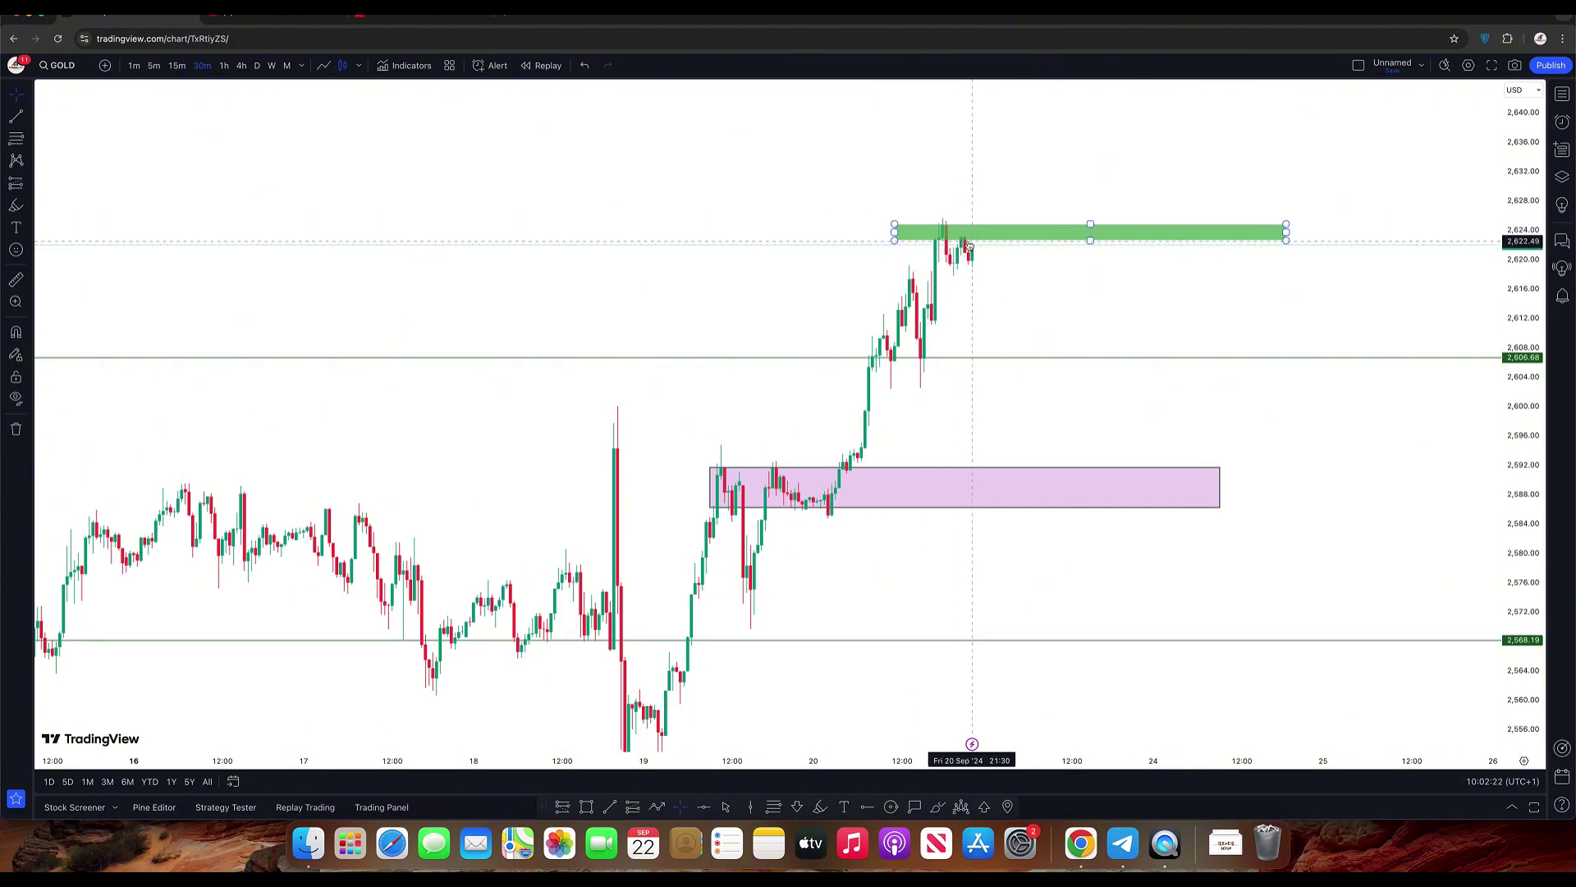
- Measure the price range of the latest candles beneath the green zone at the high
click(16, 280)
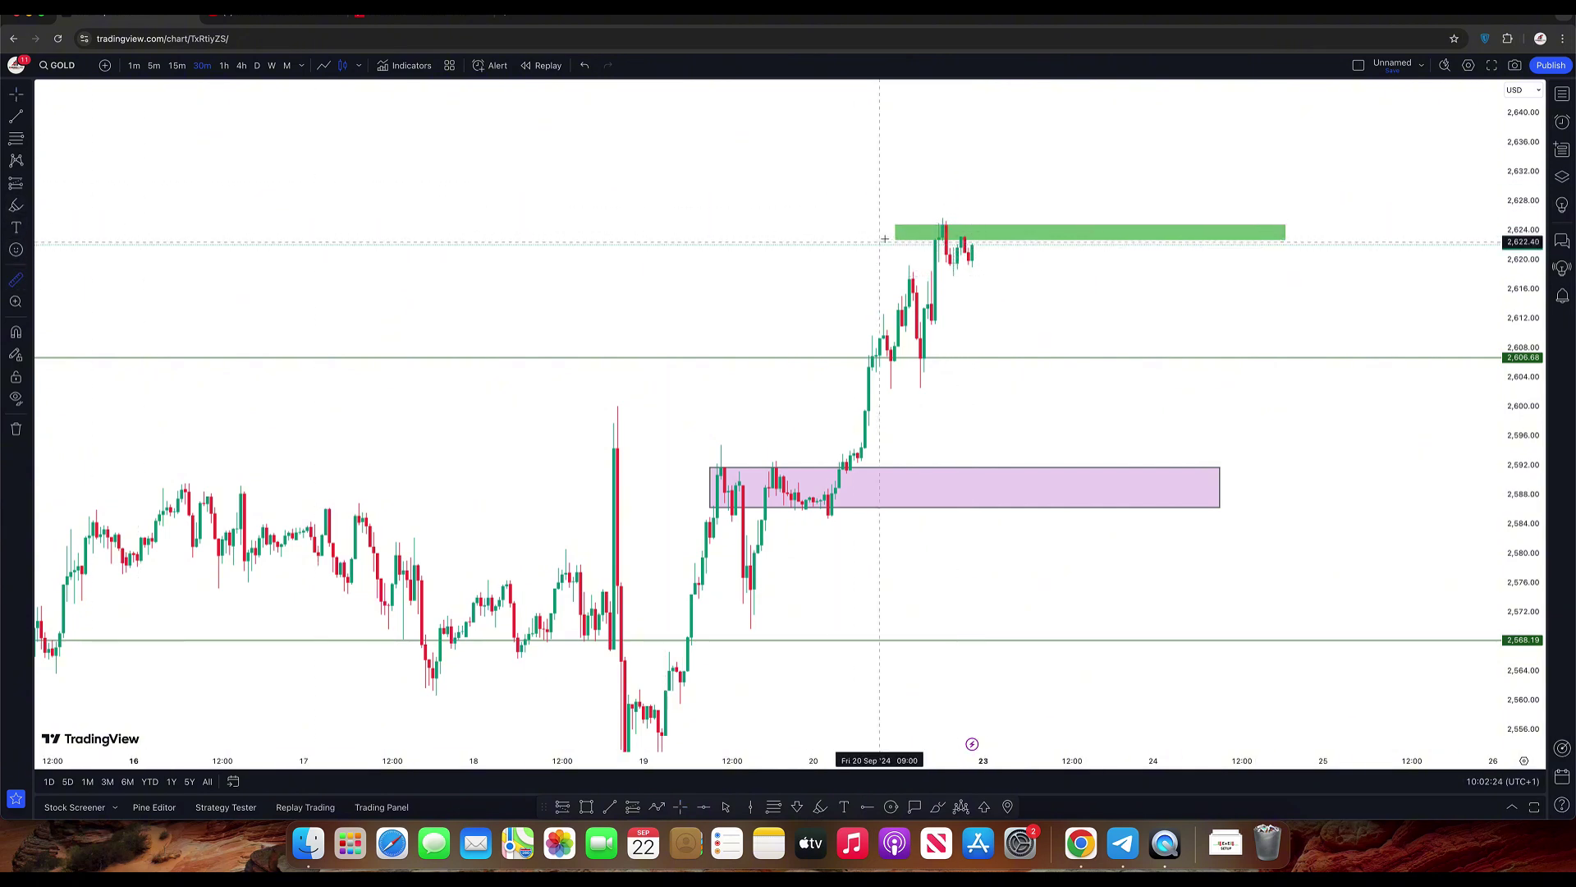
click(971, 239)
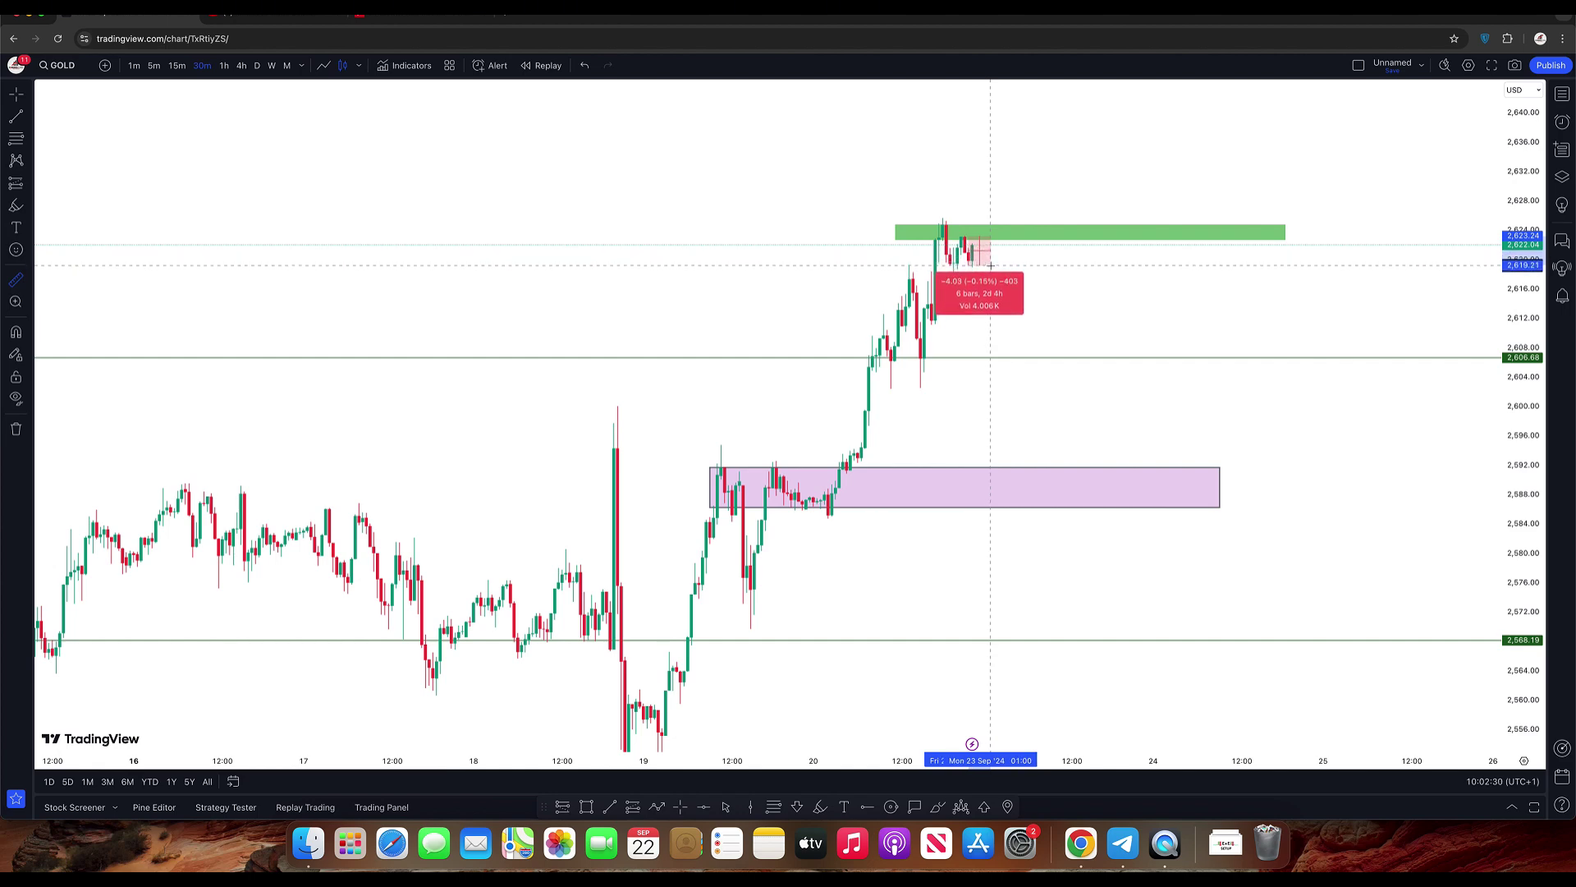
click(1102, 283)
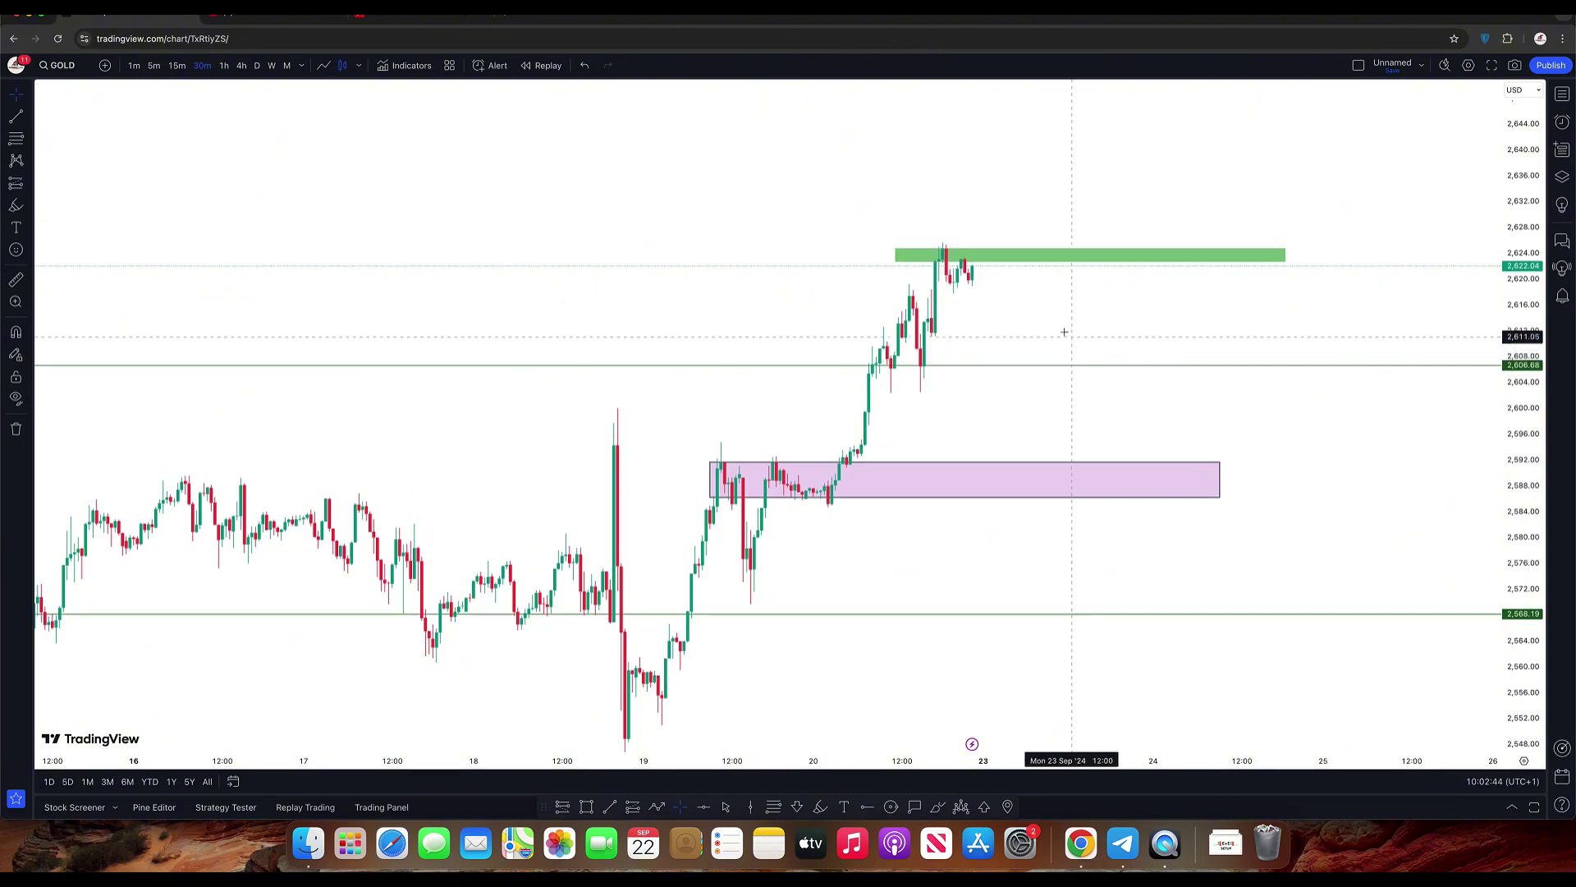
- Draw a thin green rectangle under the latest pullback, from about 2,619 to 2,617, spanning 20 September 17:30 to about 24 September 12:00
drag(1067, 334, 1011, 234)
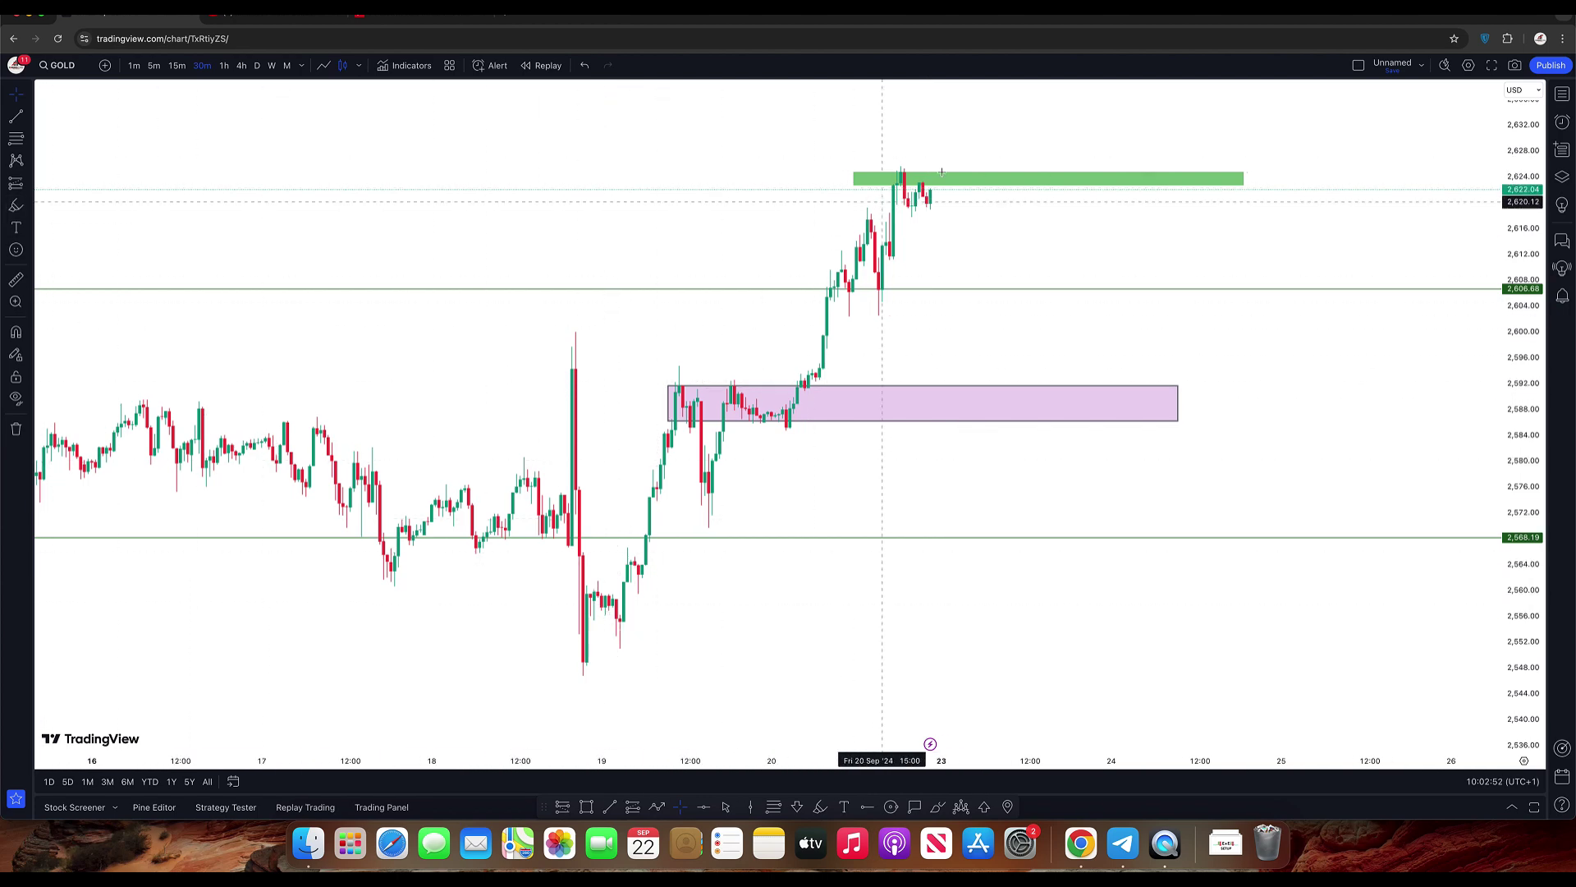
click(587, 807)
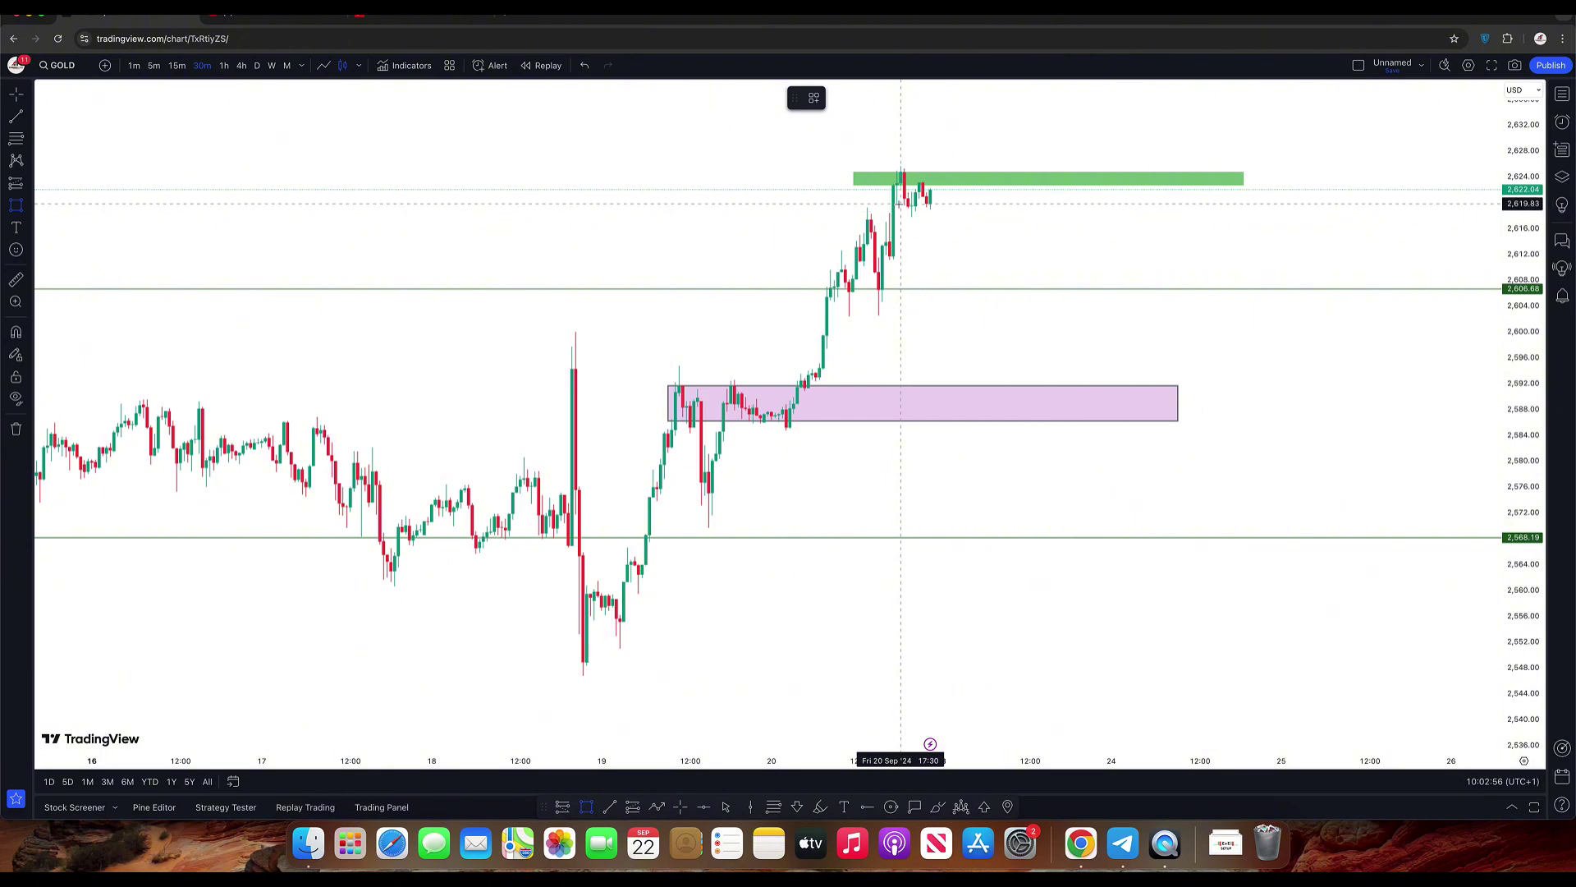
drag(900, 205, 1203, 219)
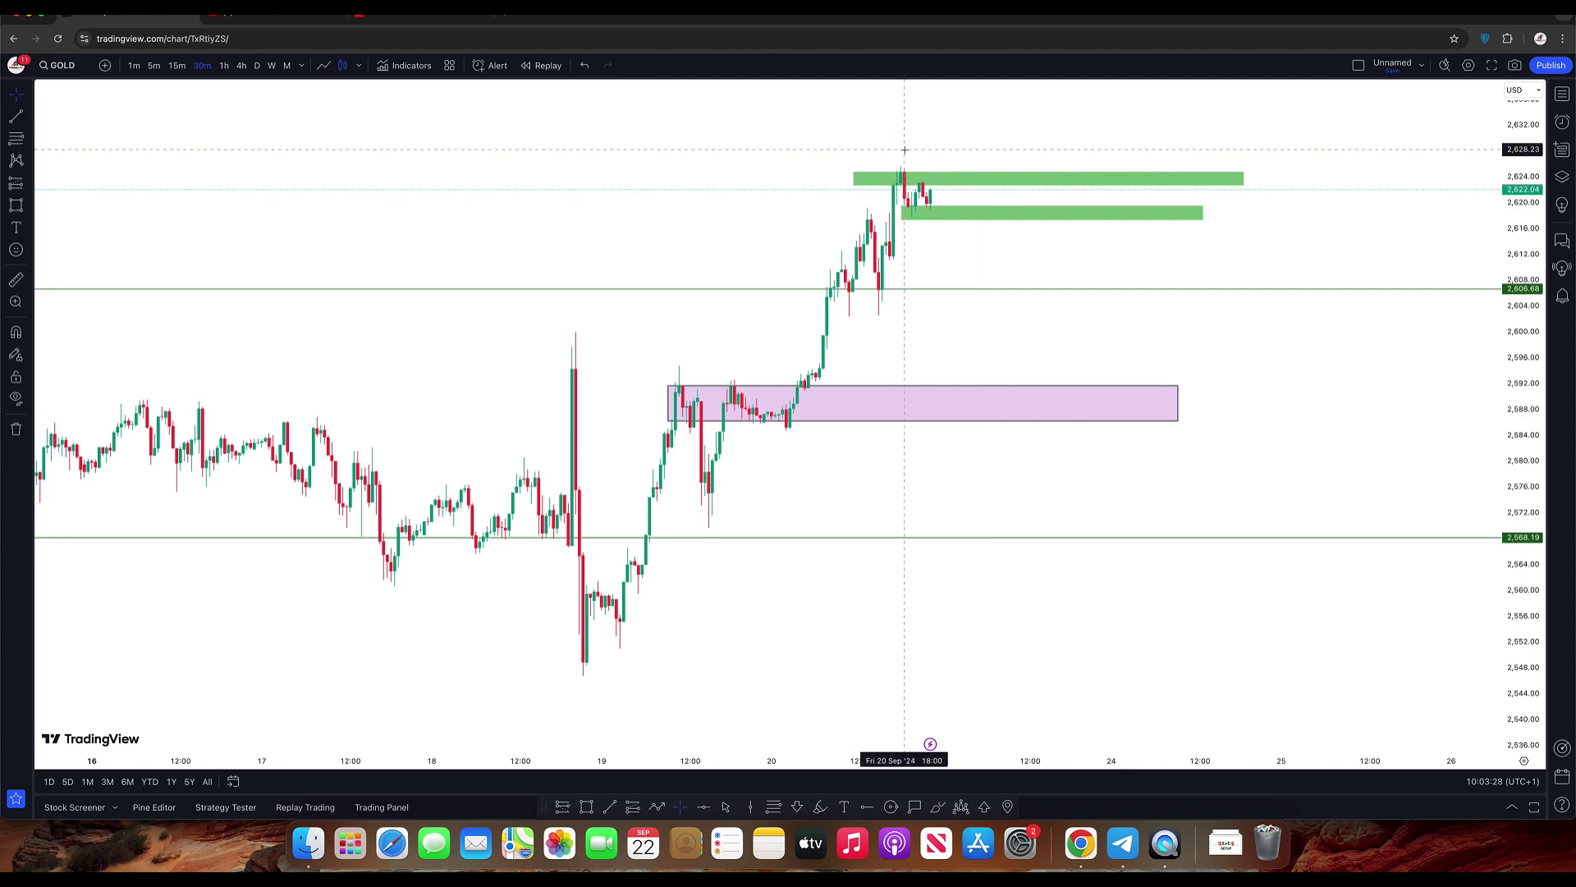
- Brush a yellow path from the latest candle down through the lower green zone, with a small retest, to about 2,611
scroll(1002, 342, right, 3)
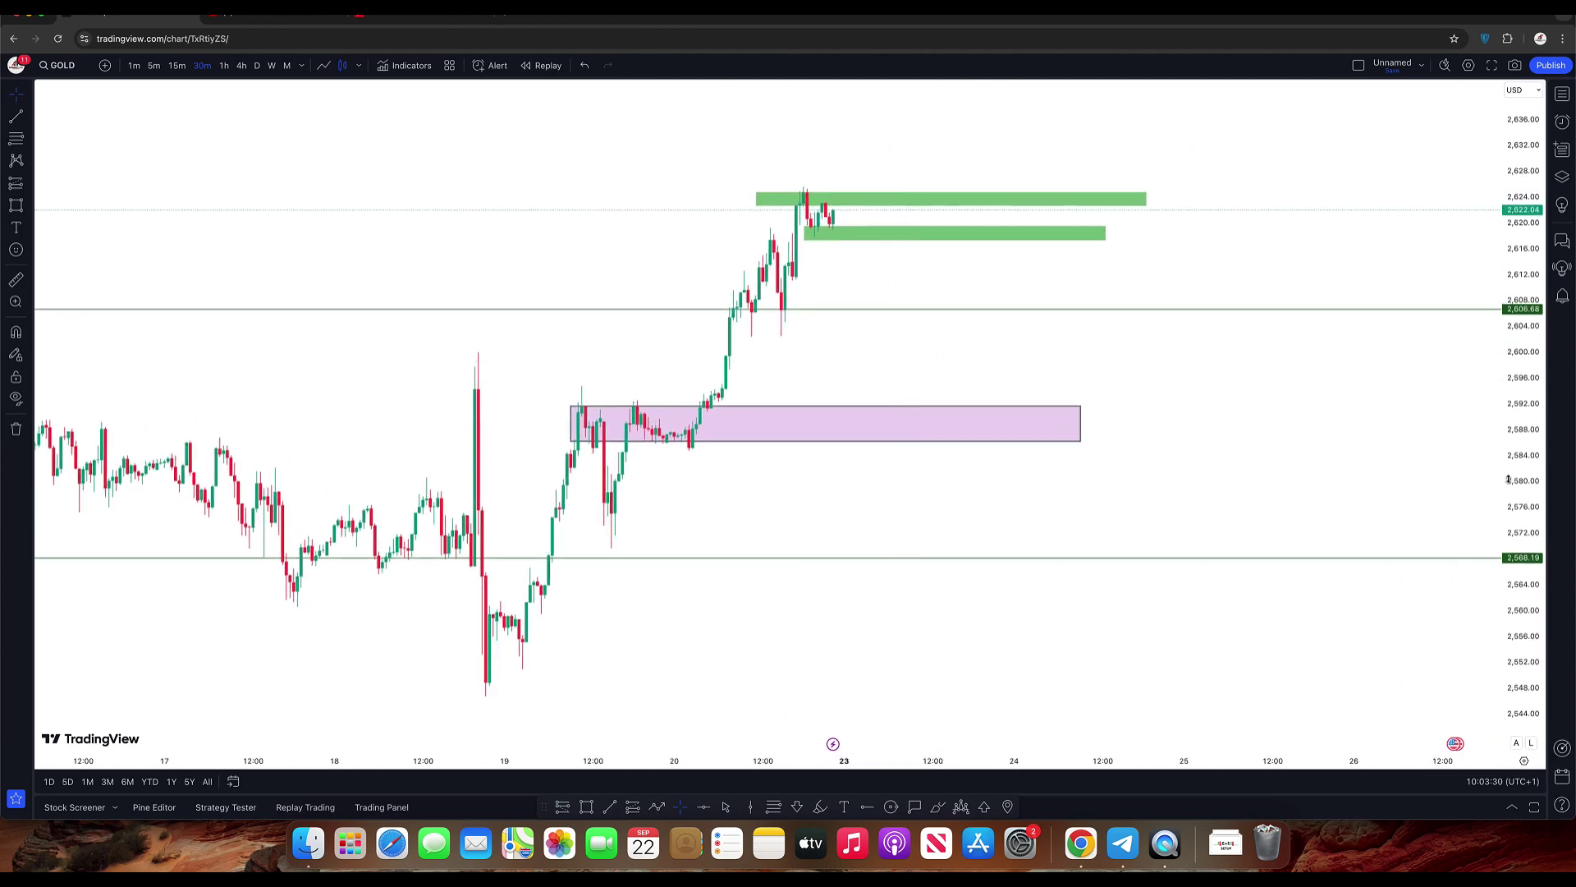
drag(1509, 479, 1306, 432)
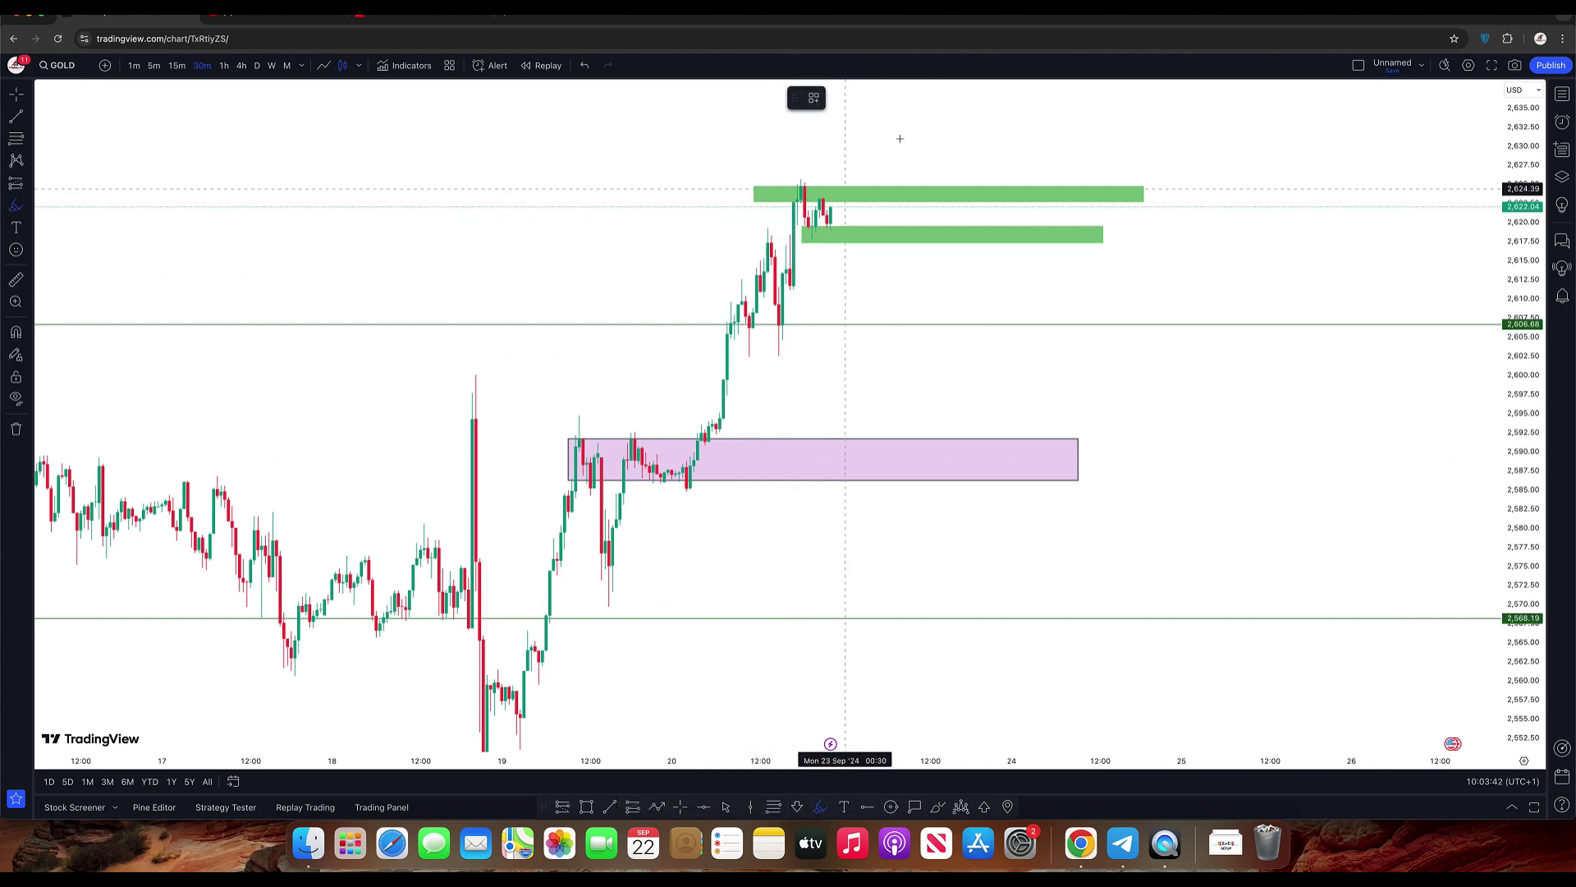
click(830, 210)
mouse_move(840, 192)
mouse_down()
mouse_move(856, 253)
mouse_move(896, 236)
mouse_move(905, 292)
mouse_up()
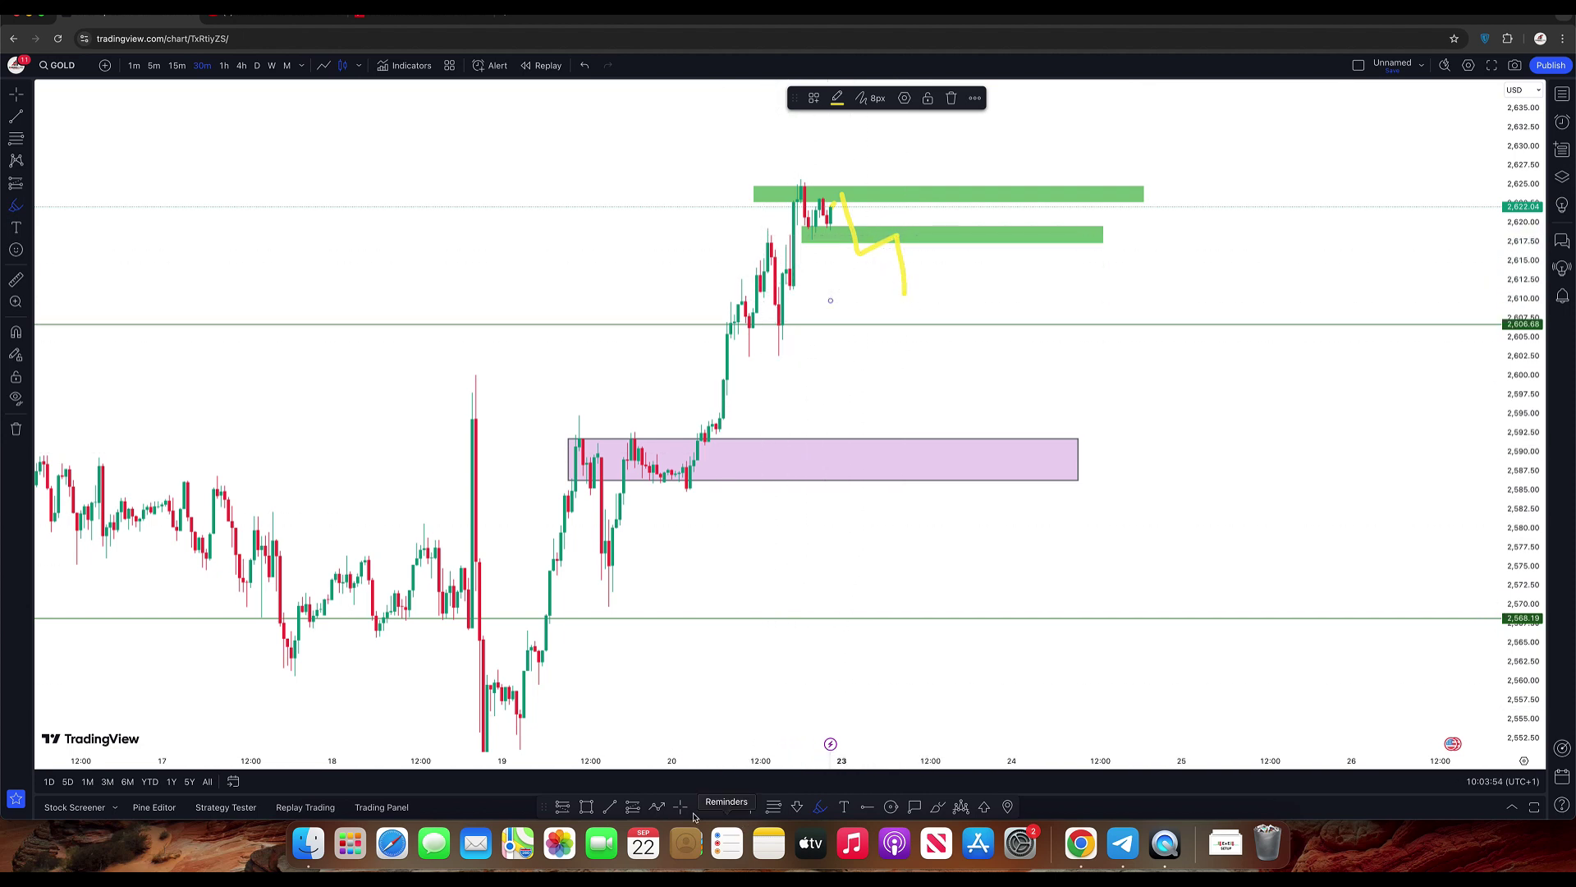
- Draw a green rectangle from about 2,614 down to 2,607, spanning 20 September 12:00 to 25 September 17:00
click(586, 808)
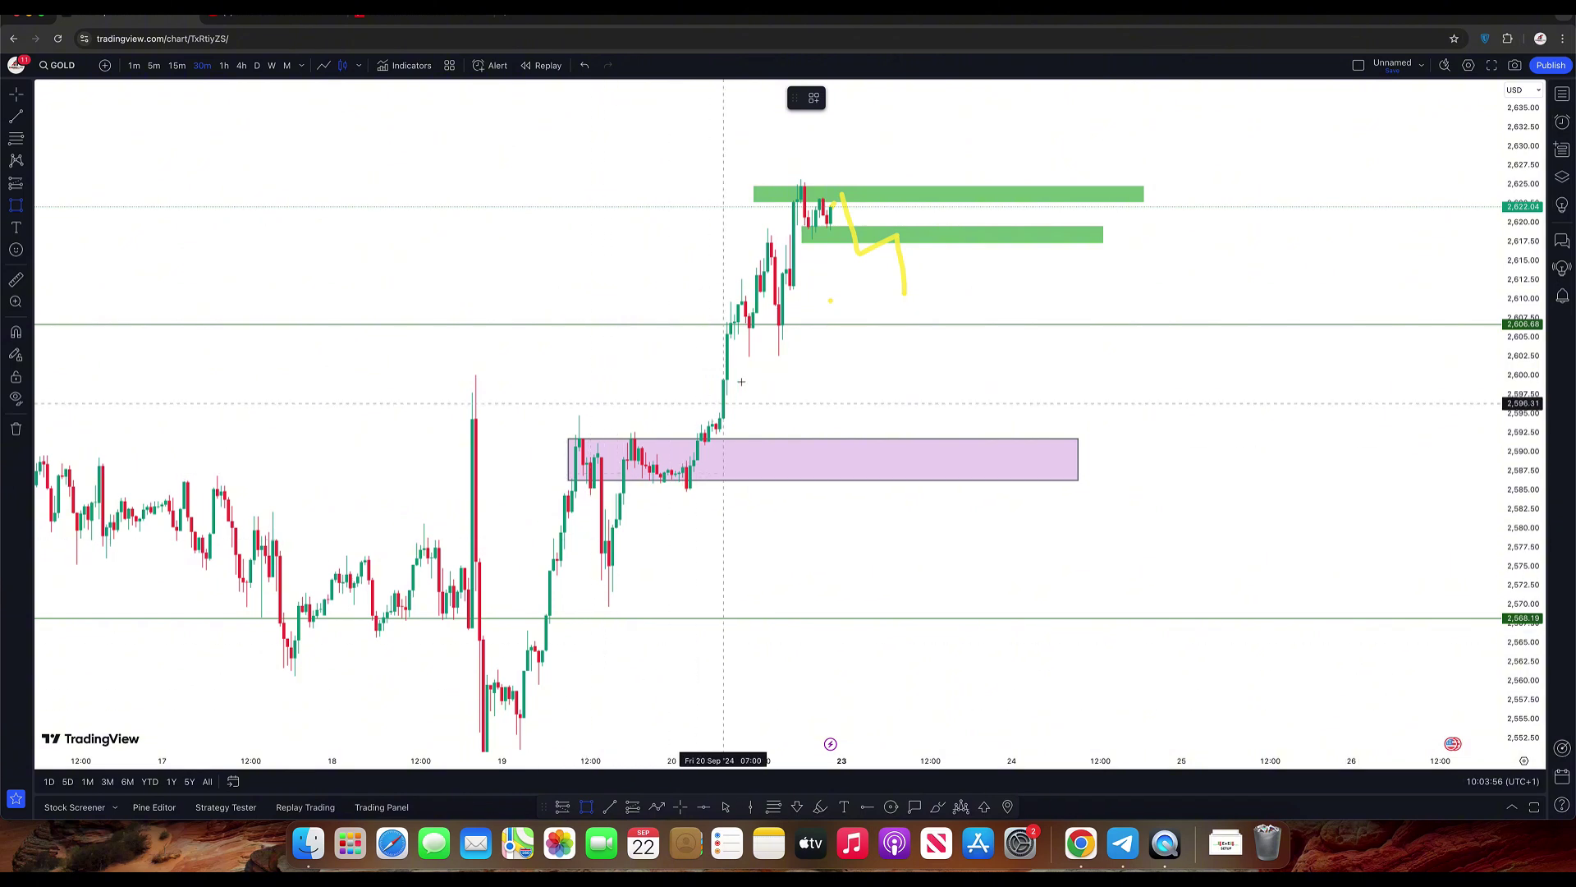
click(760, 268)
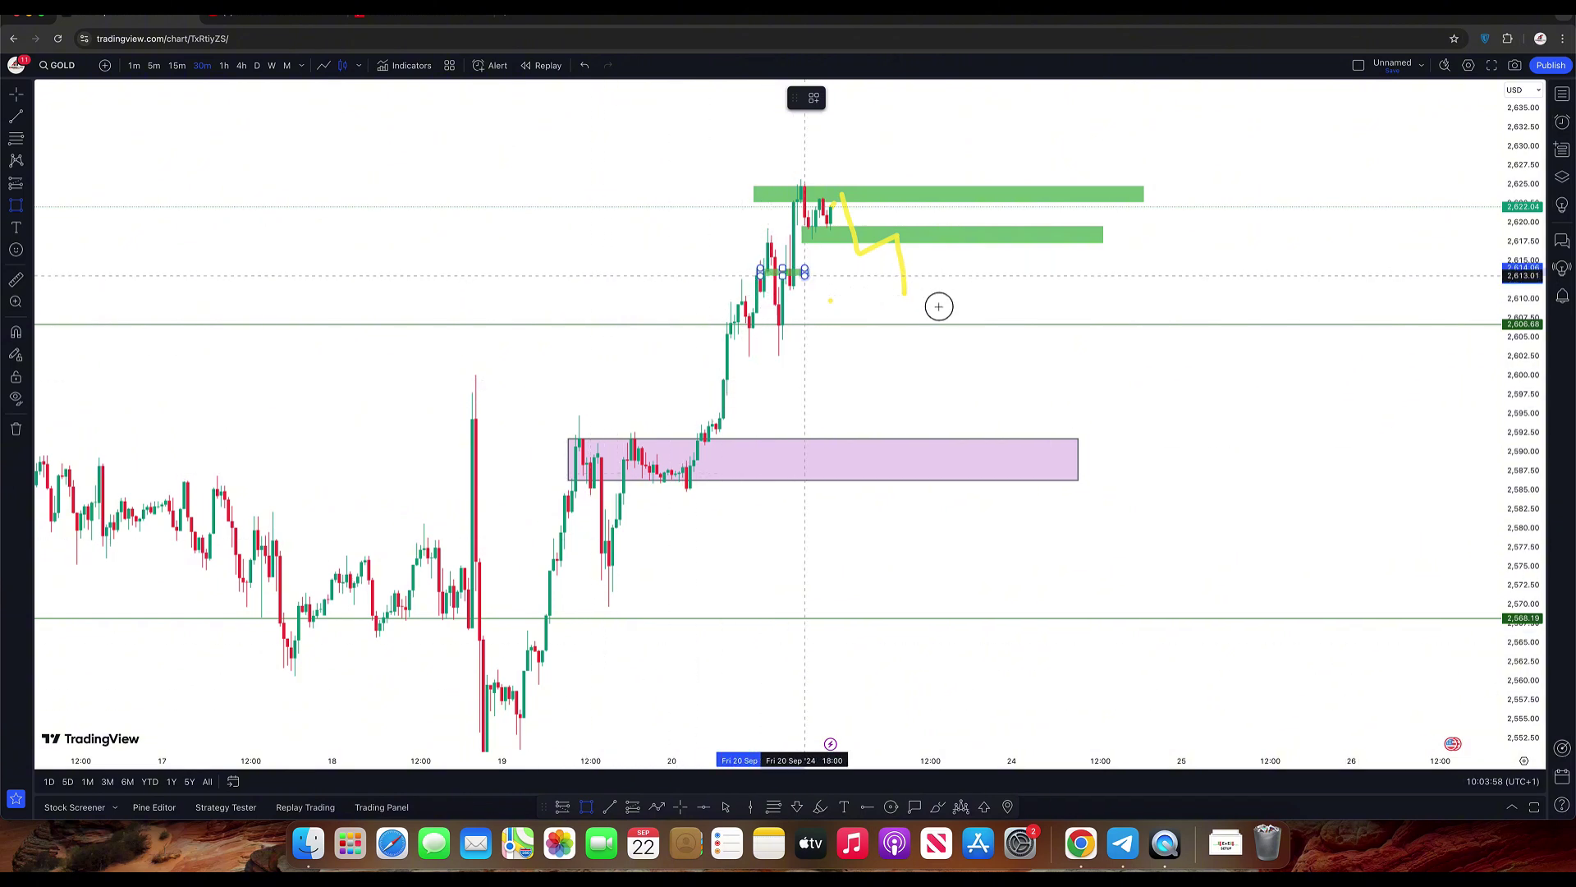
drag(1302, 319, 1307, 324)
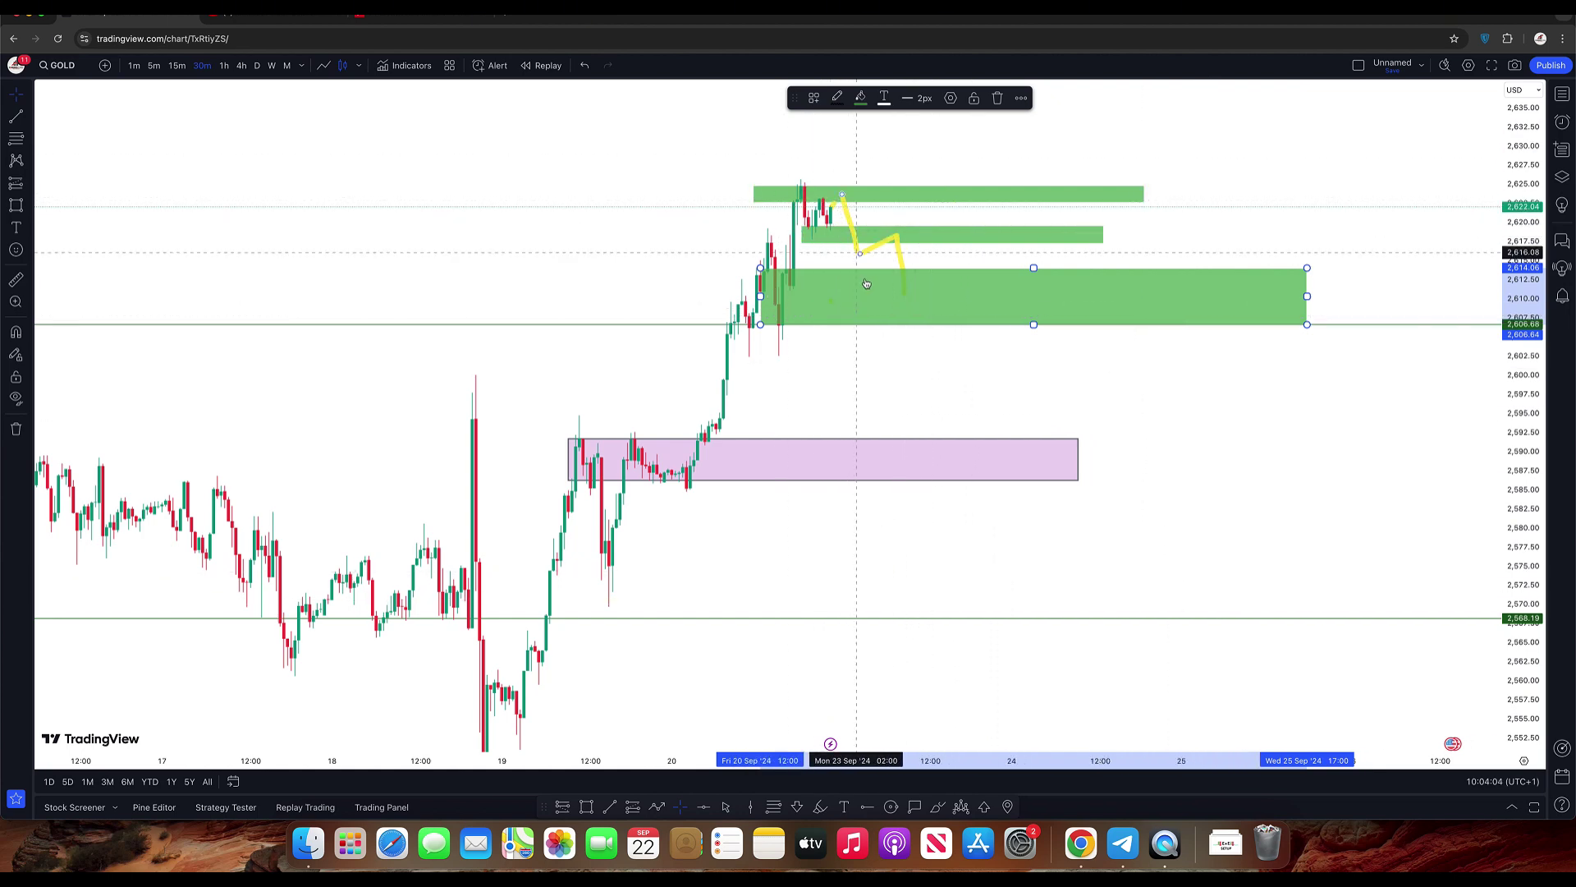
key(Escape)
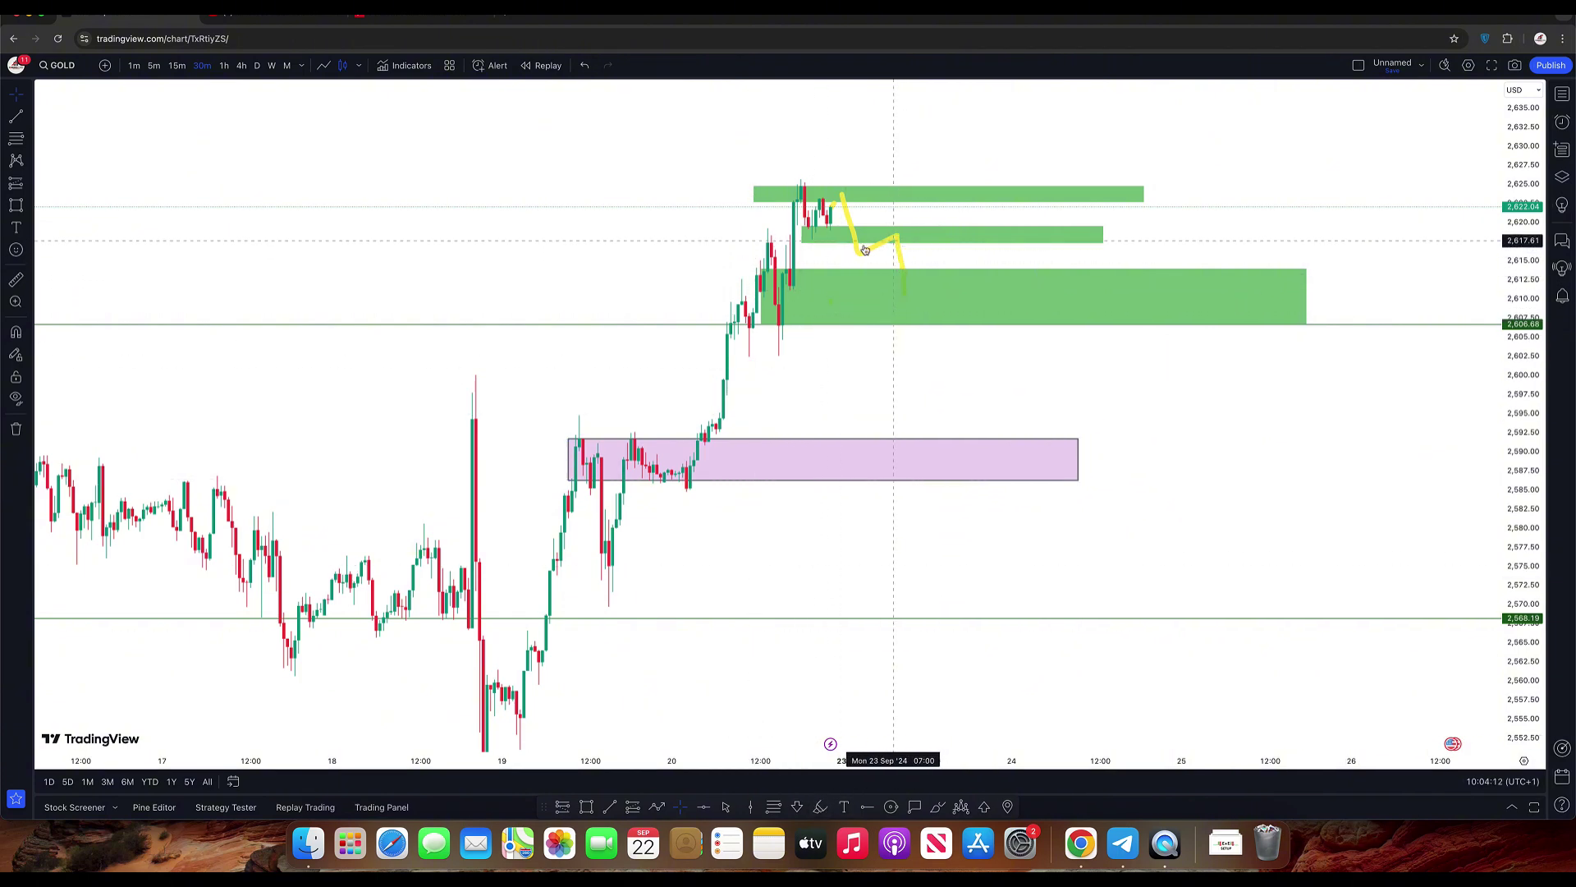
- Brush a yellow stepped path downward from the 2,606.68 line, through the purple zone, to the 2,568.19 line
click(905, 297)
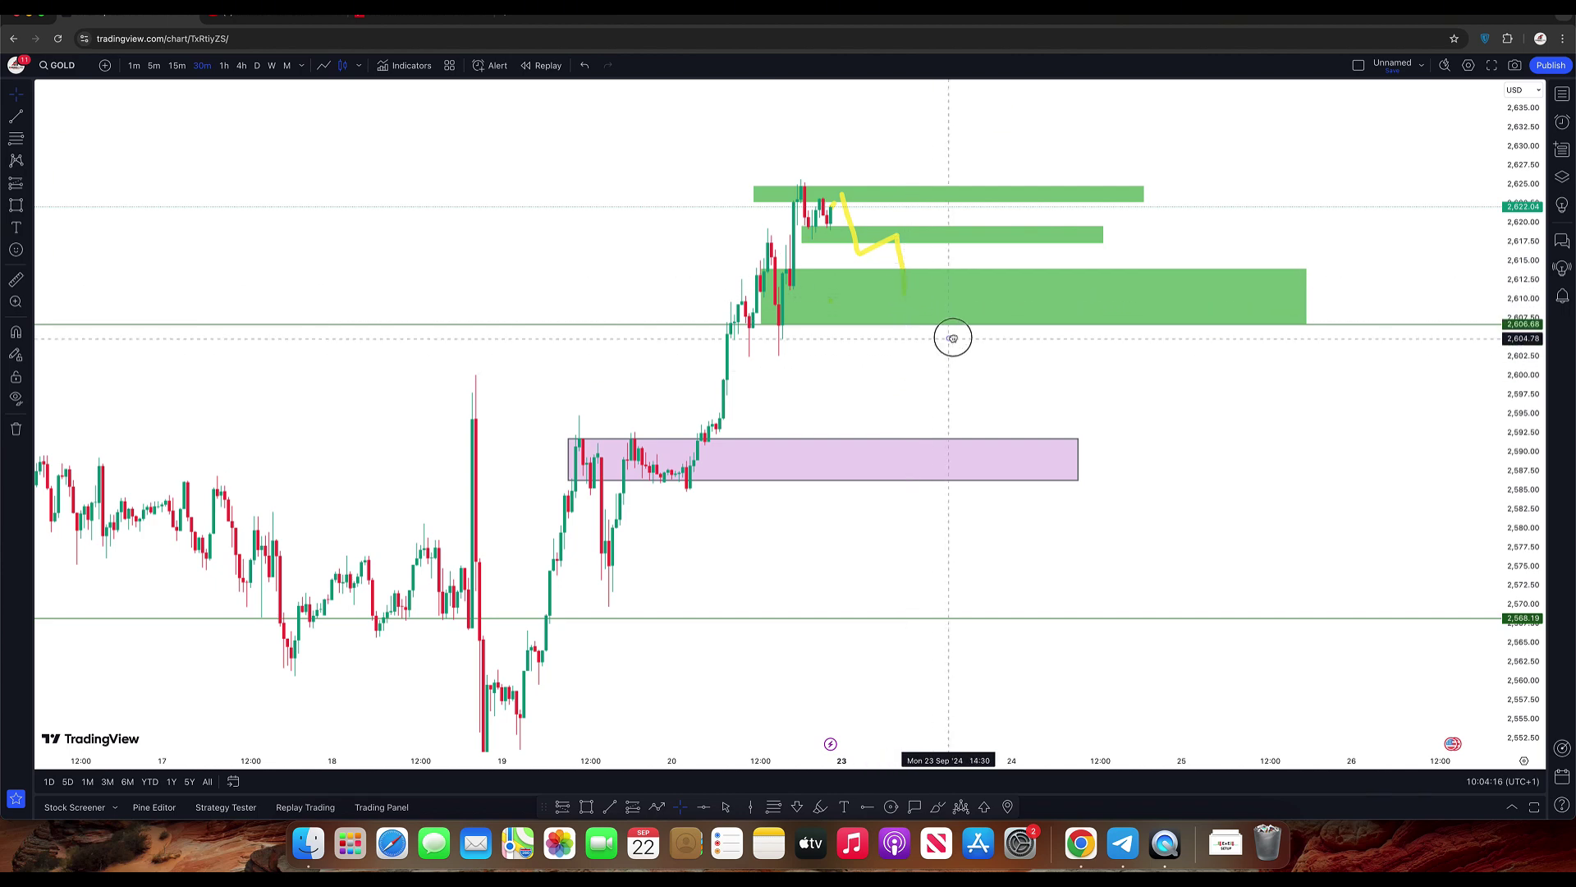
mouse_move(901, 329)
mouse_down()
mouse_move(903, 380)
mouse_move(878, 300)
mouse_move(927, 286)
mouse_move(942, 392)
mouse_up()
click(820, 807)
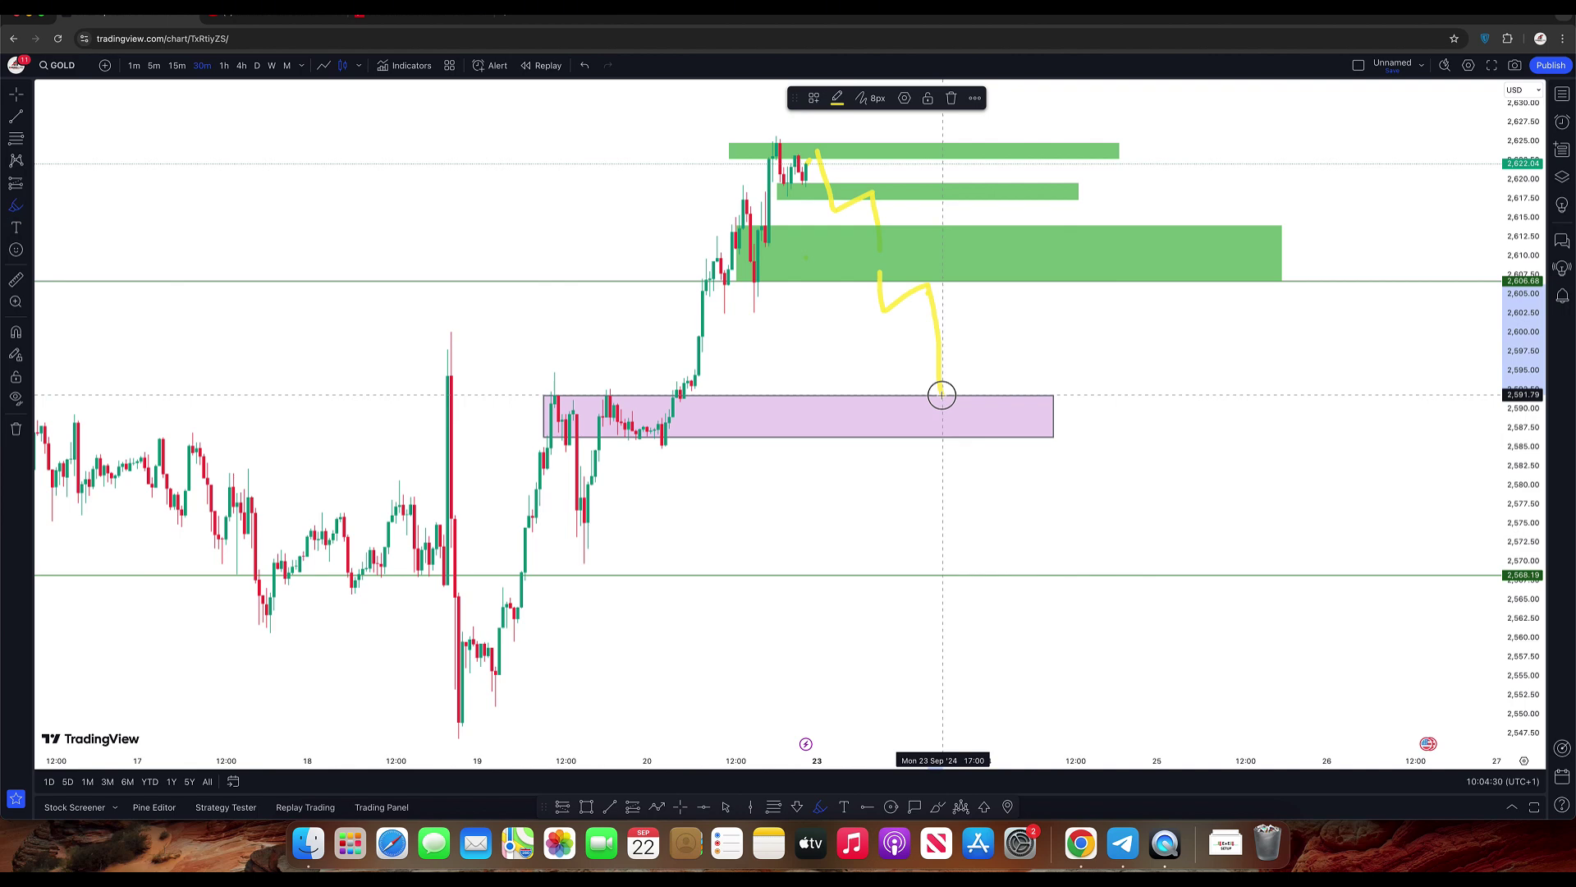
mouse_move(942, 395)
mouse_down()
mouse_move(949, 460)
mouse_move(994, 433)
mouse_move(1029, 568)
mouse_up()
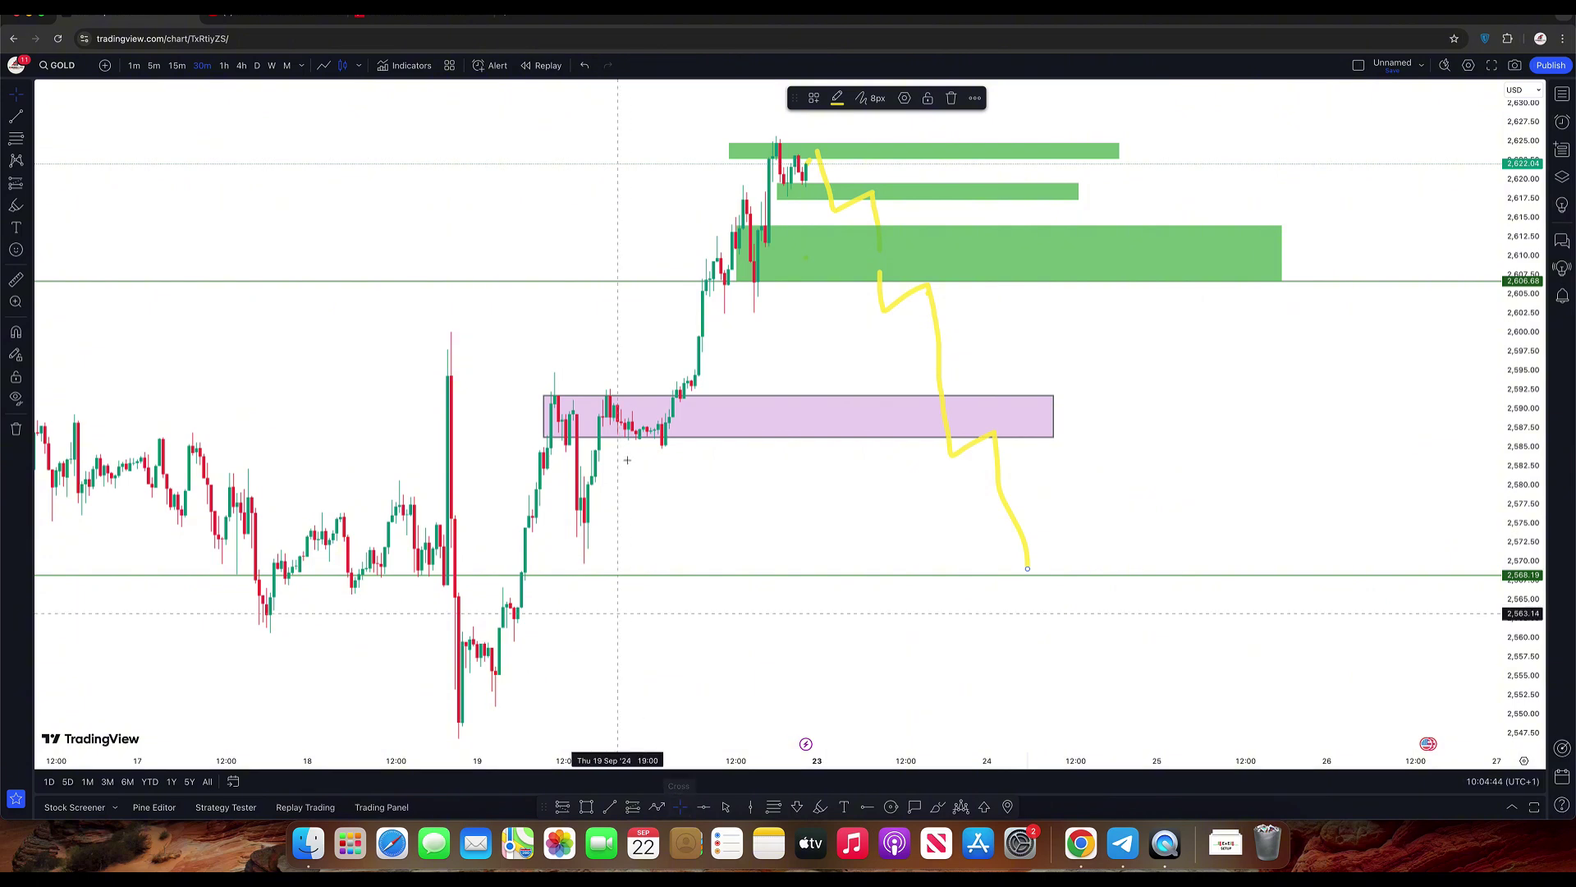
click(849, 341)
- Trace over the first falling leg of the yellow path, from the upper green zone to about 2,616
click(818, 806)
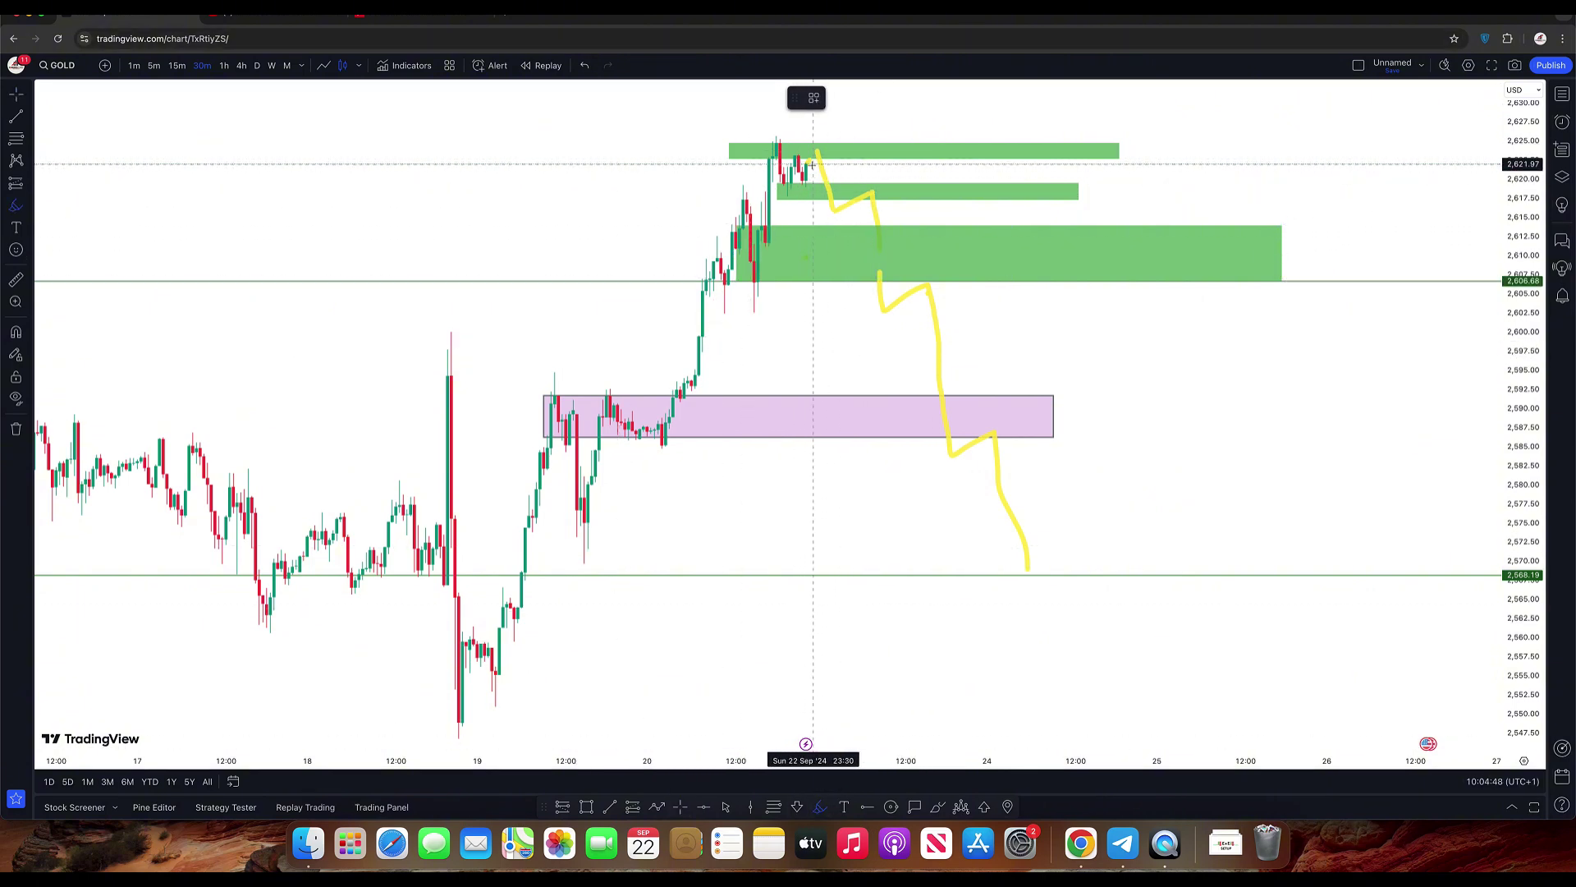
click(815, 154)
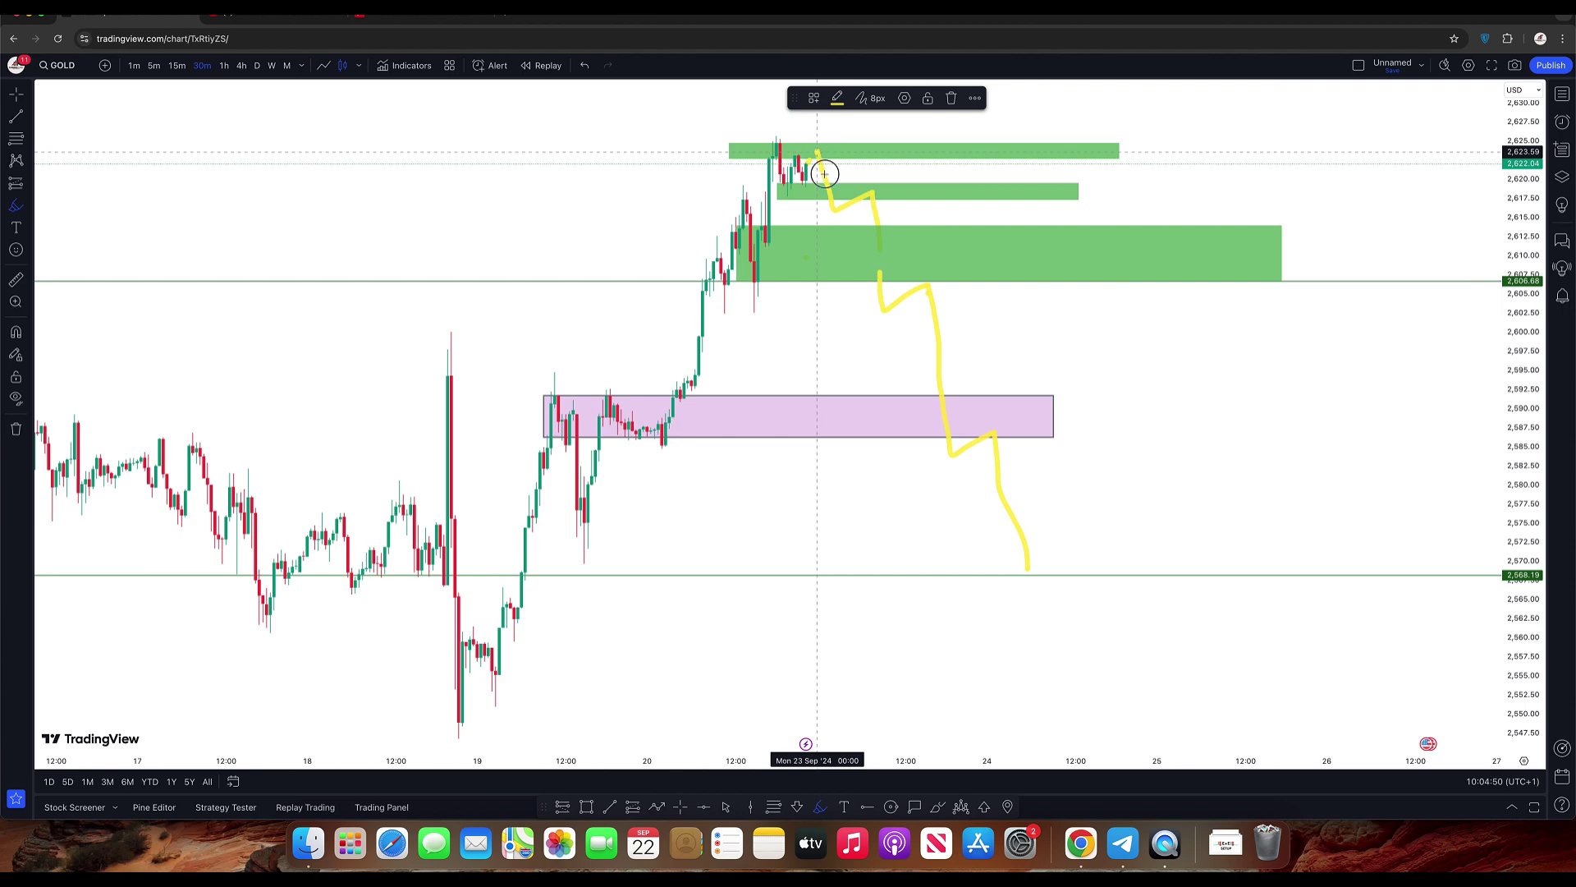
drag(824, 173, 835, 212)
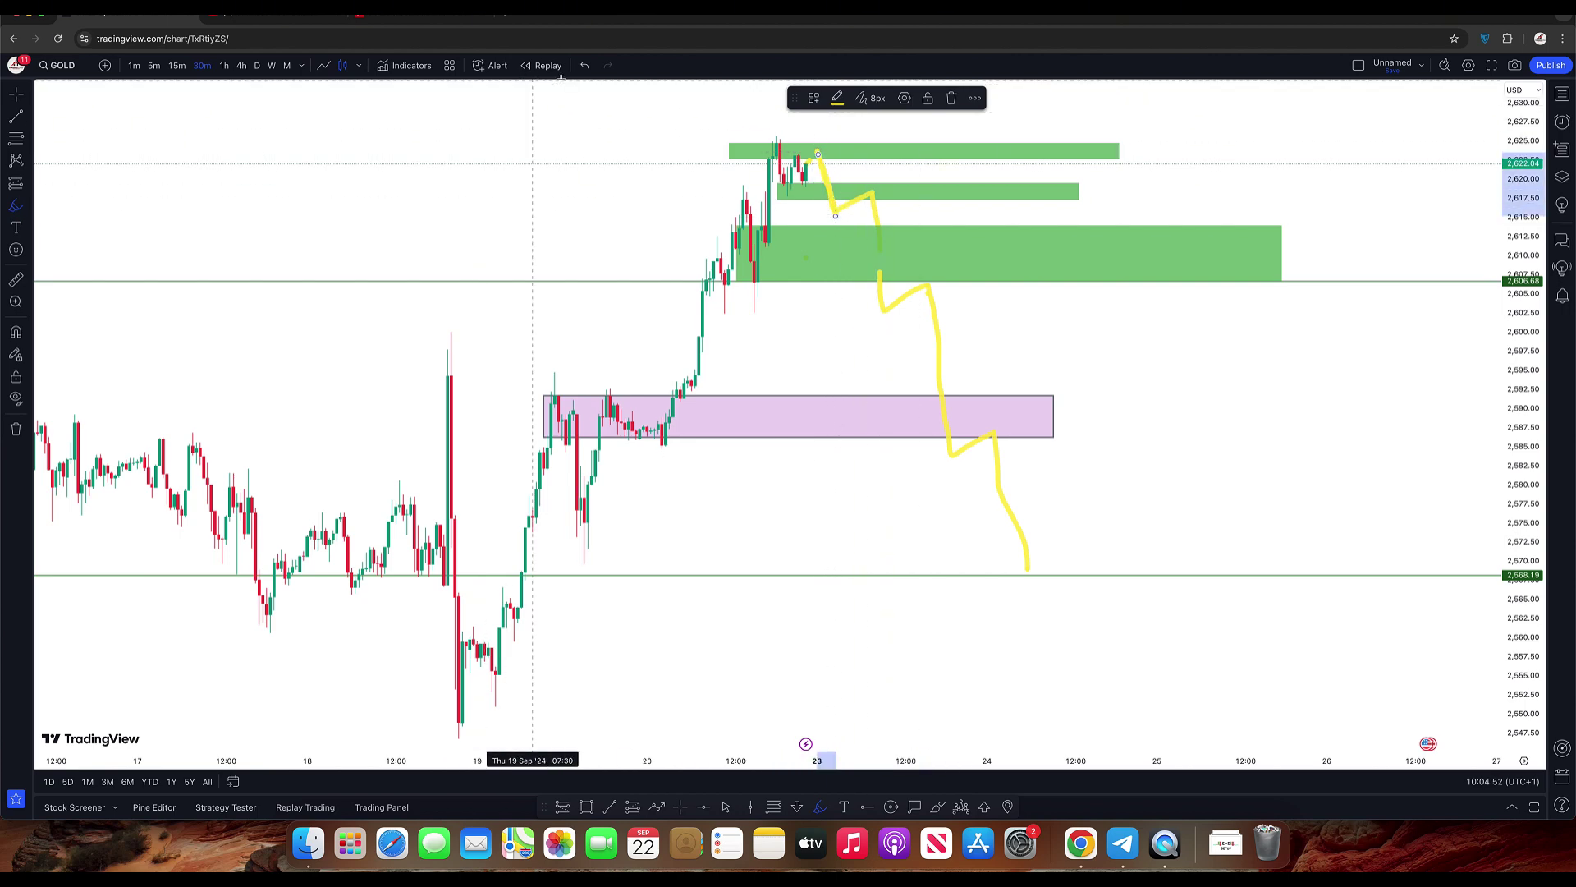
- Undo the latest brush strokes and the tall green rectangle, back to the first yellow path
click(584, 66)
click(580, 73)
click(580, 73)
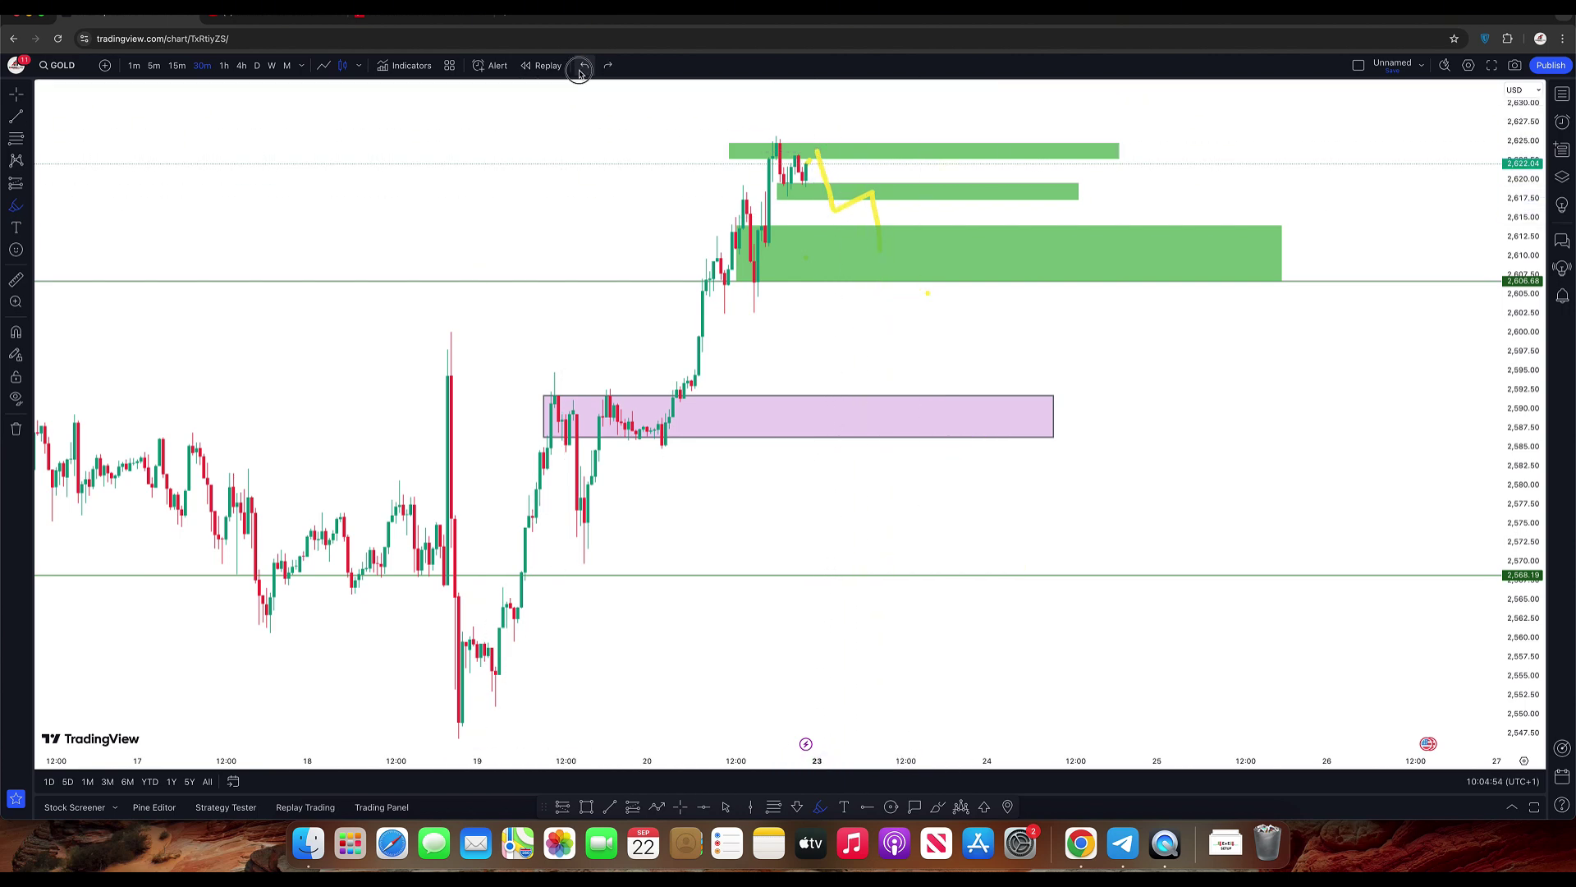
click(581, 73)
click(581, 73)
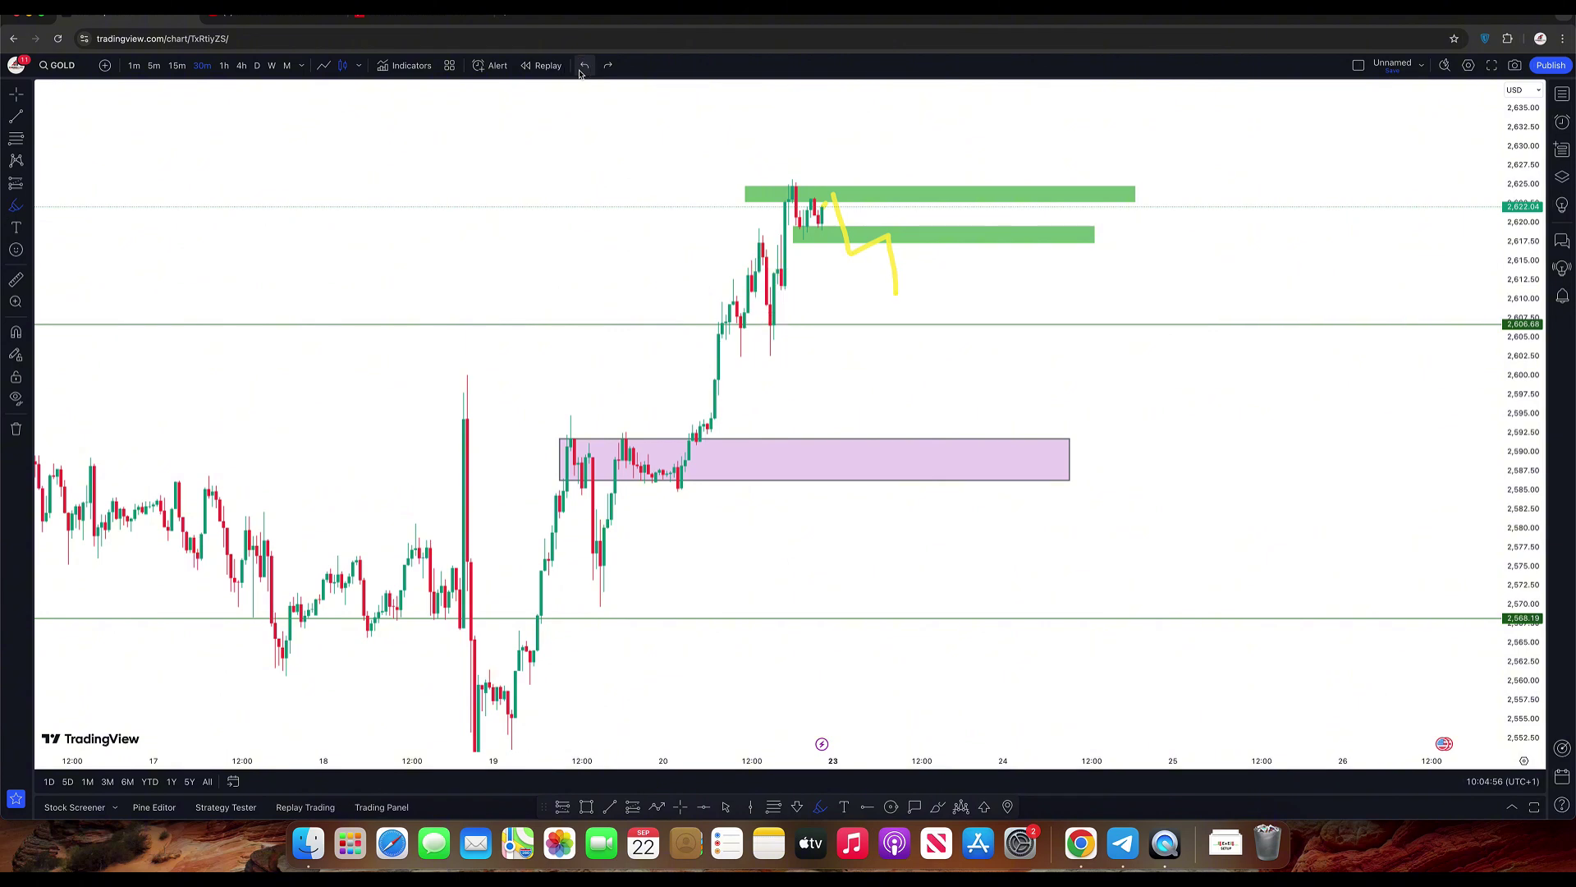
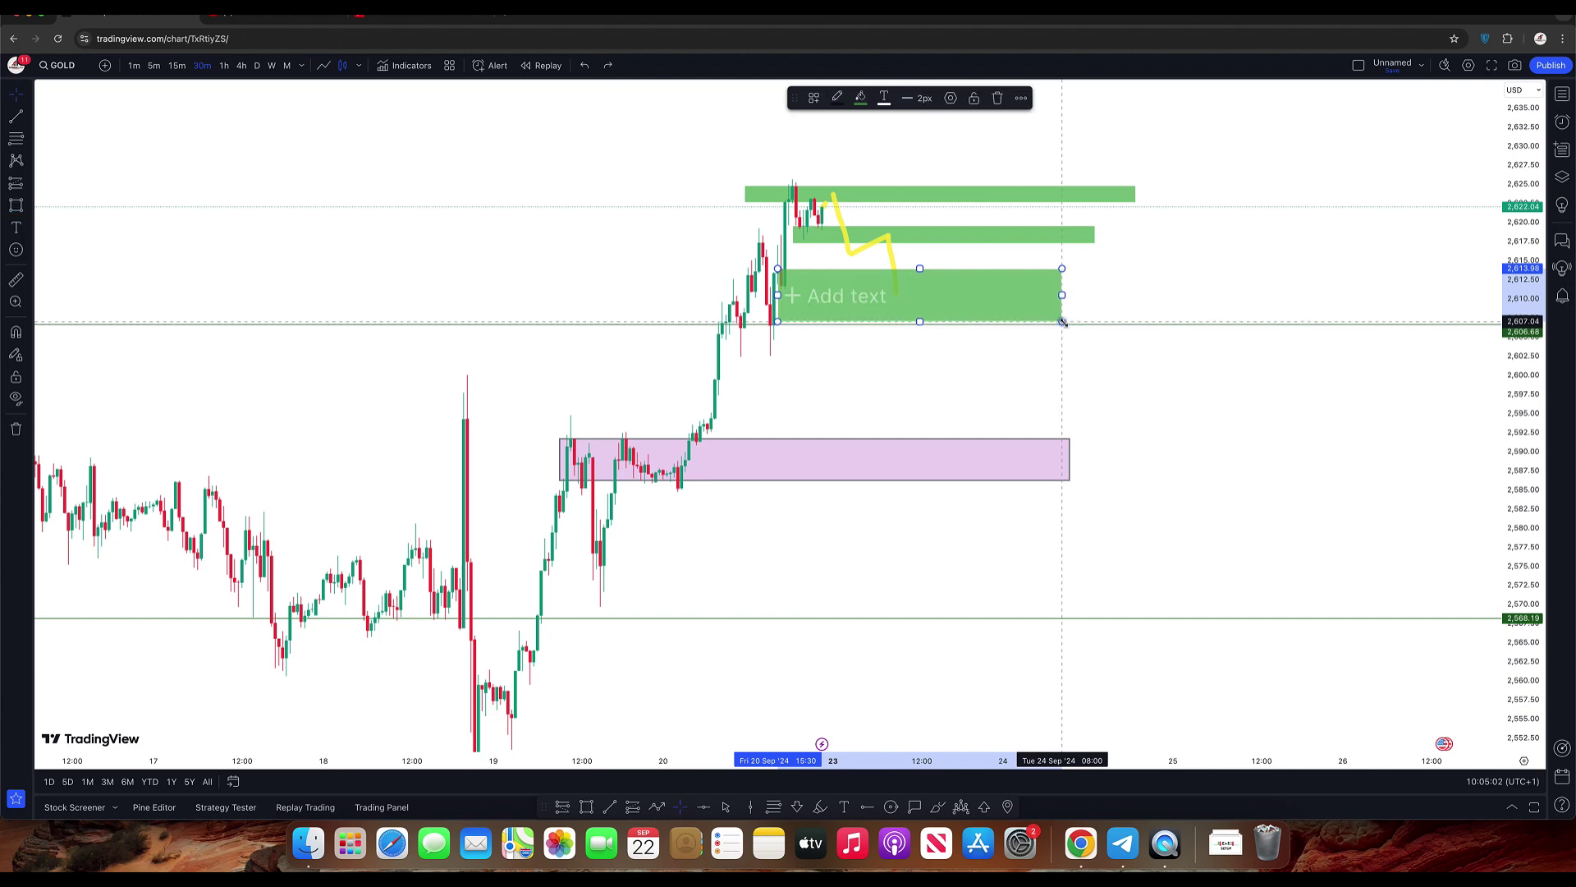
- Place a green rectangle from about 2,614 to 2,607 and brush a yellow path dipping into it and rising to about 2,629
click(1115, 317)
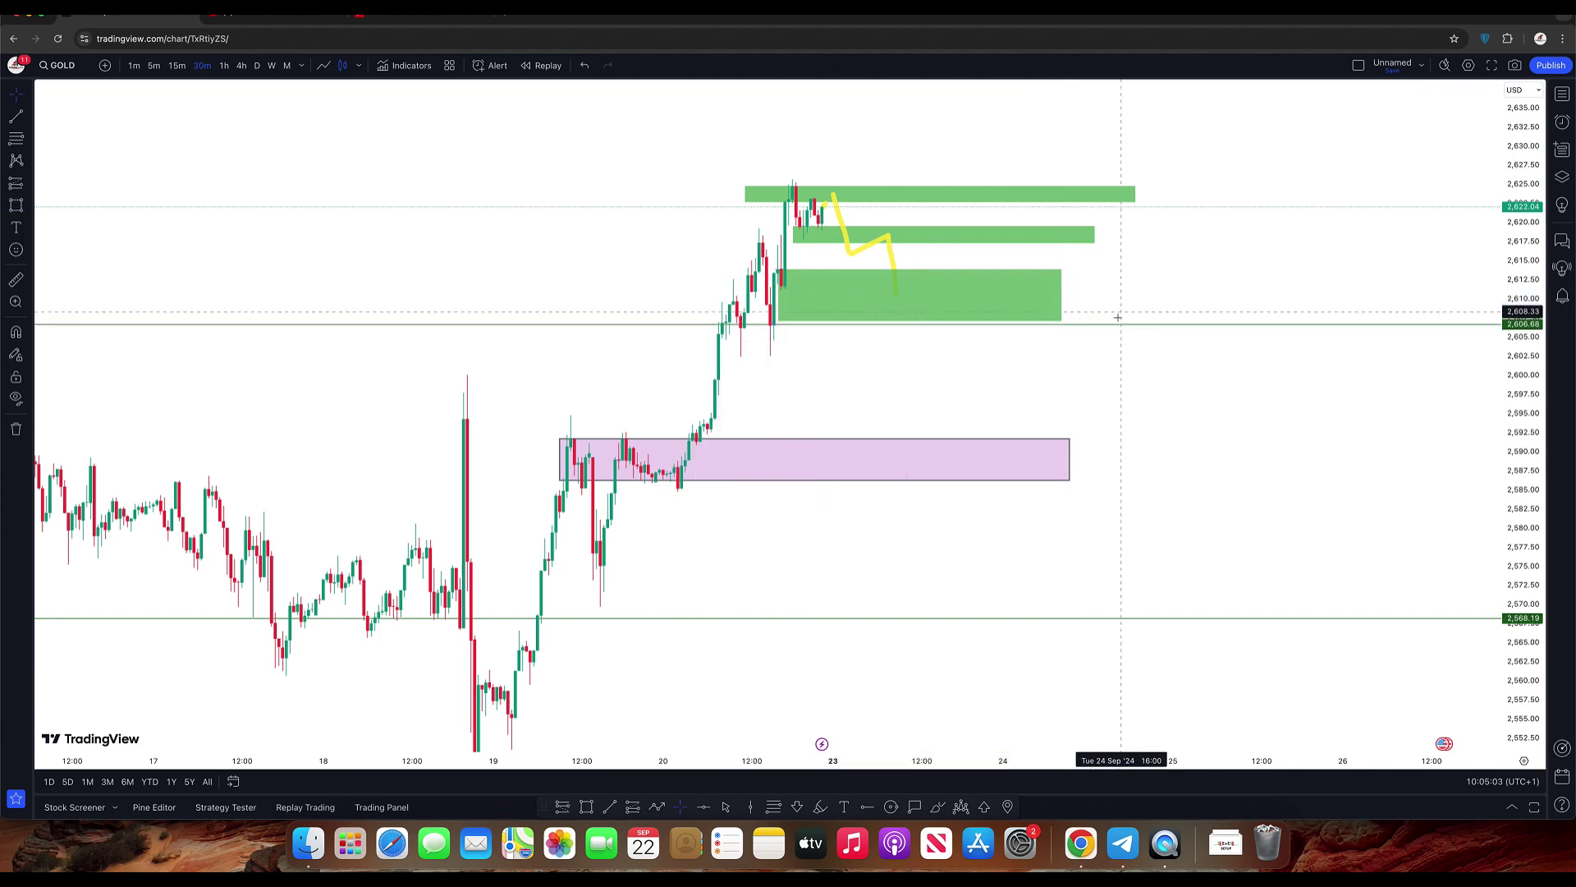
click(822, 808)
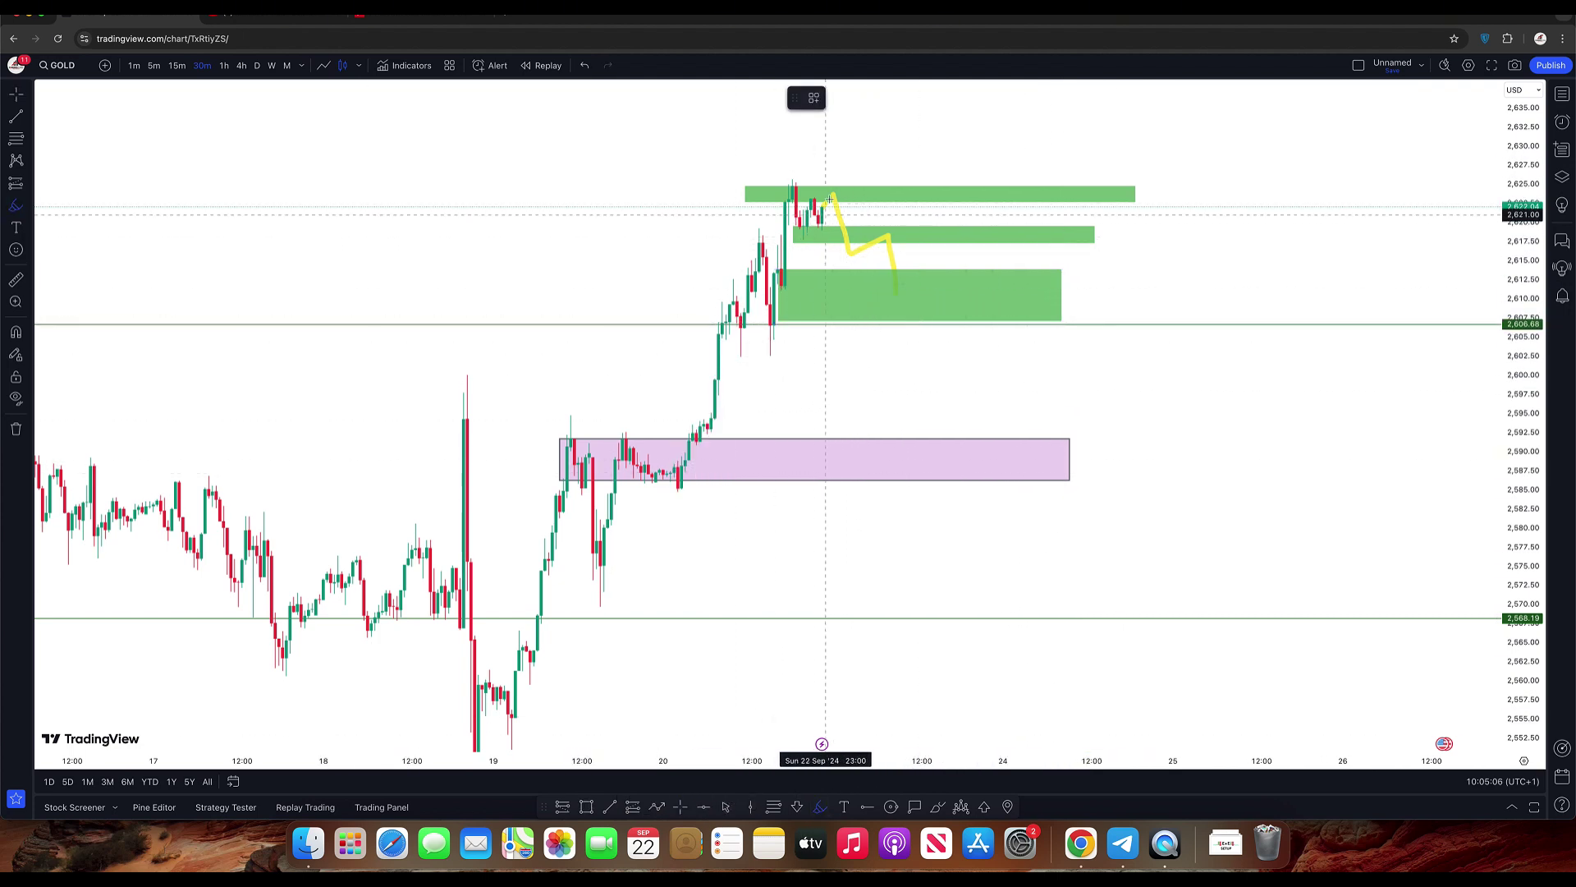
mouse_move(831, 198)
mouse_down()
mouse_move(835, 269)
mouse_move(1032, 153)
mouse_up()
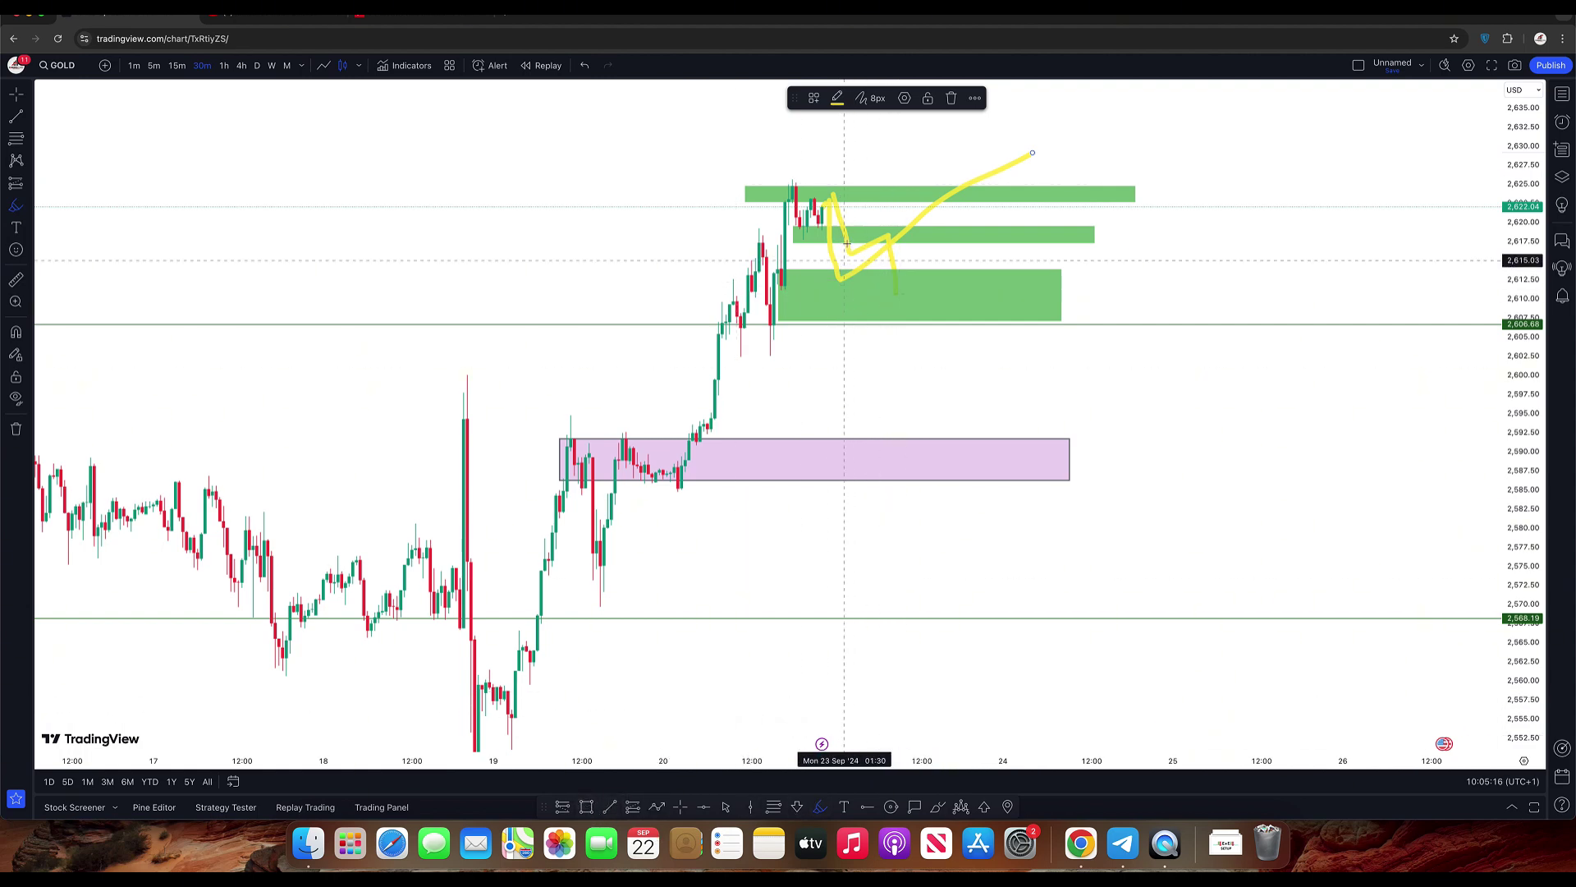
- Undo the rising yellow path and the green rectangle it bounces from
click(585, 68)
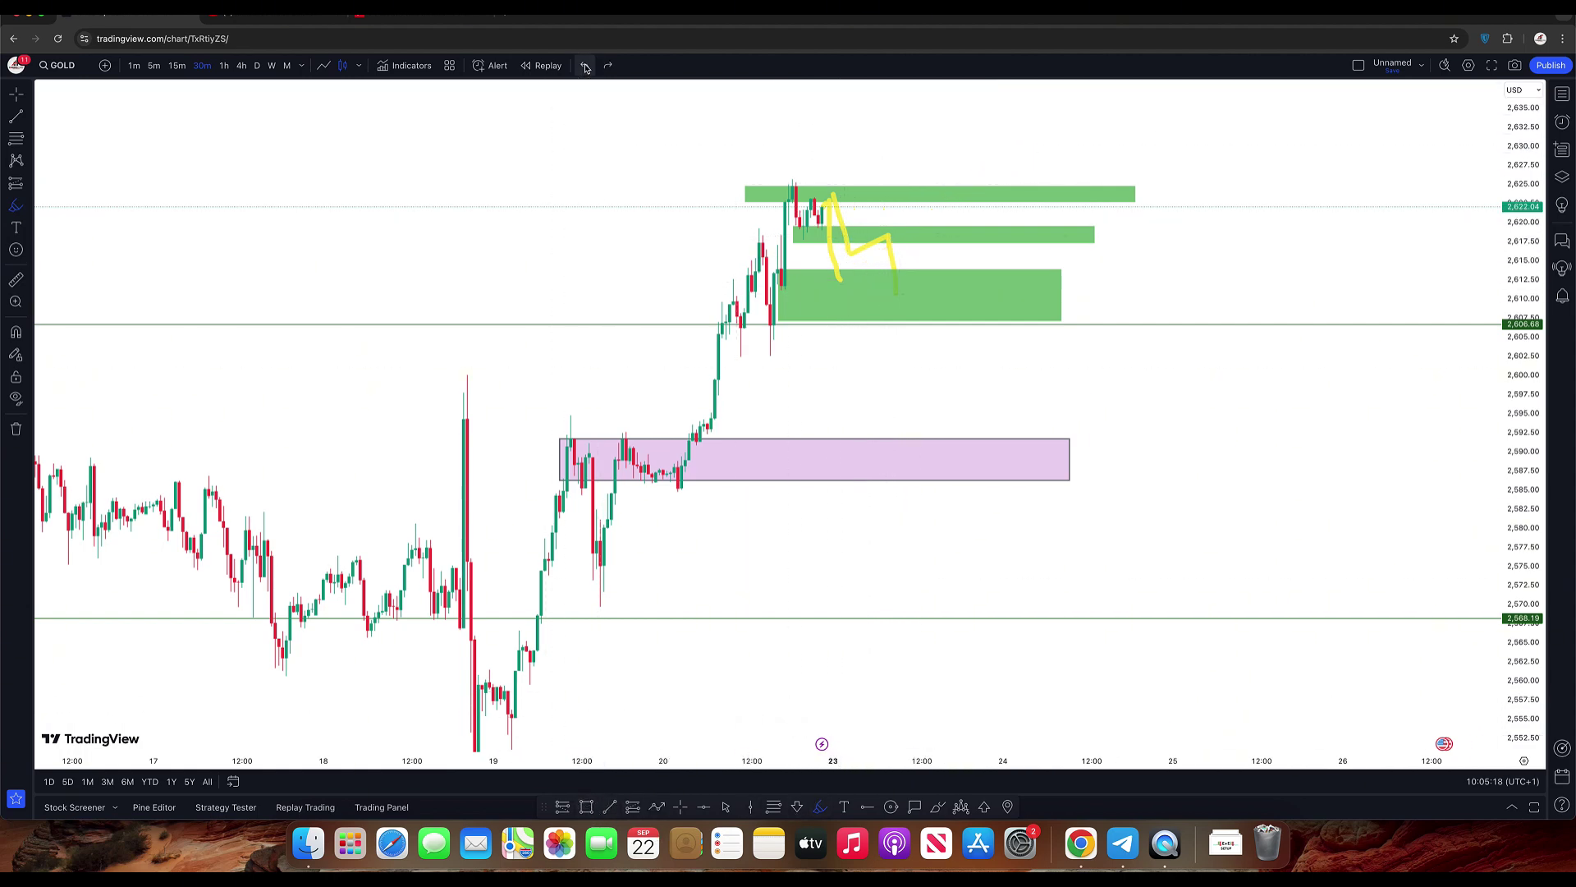
click(586, 68)
click(586, 68)
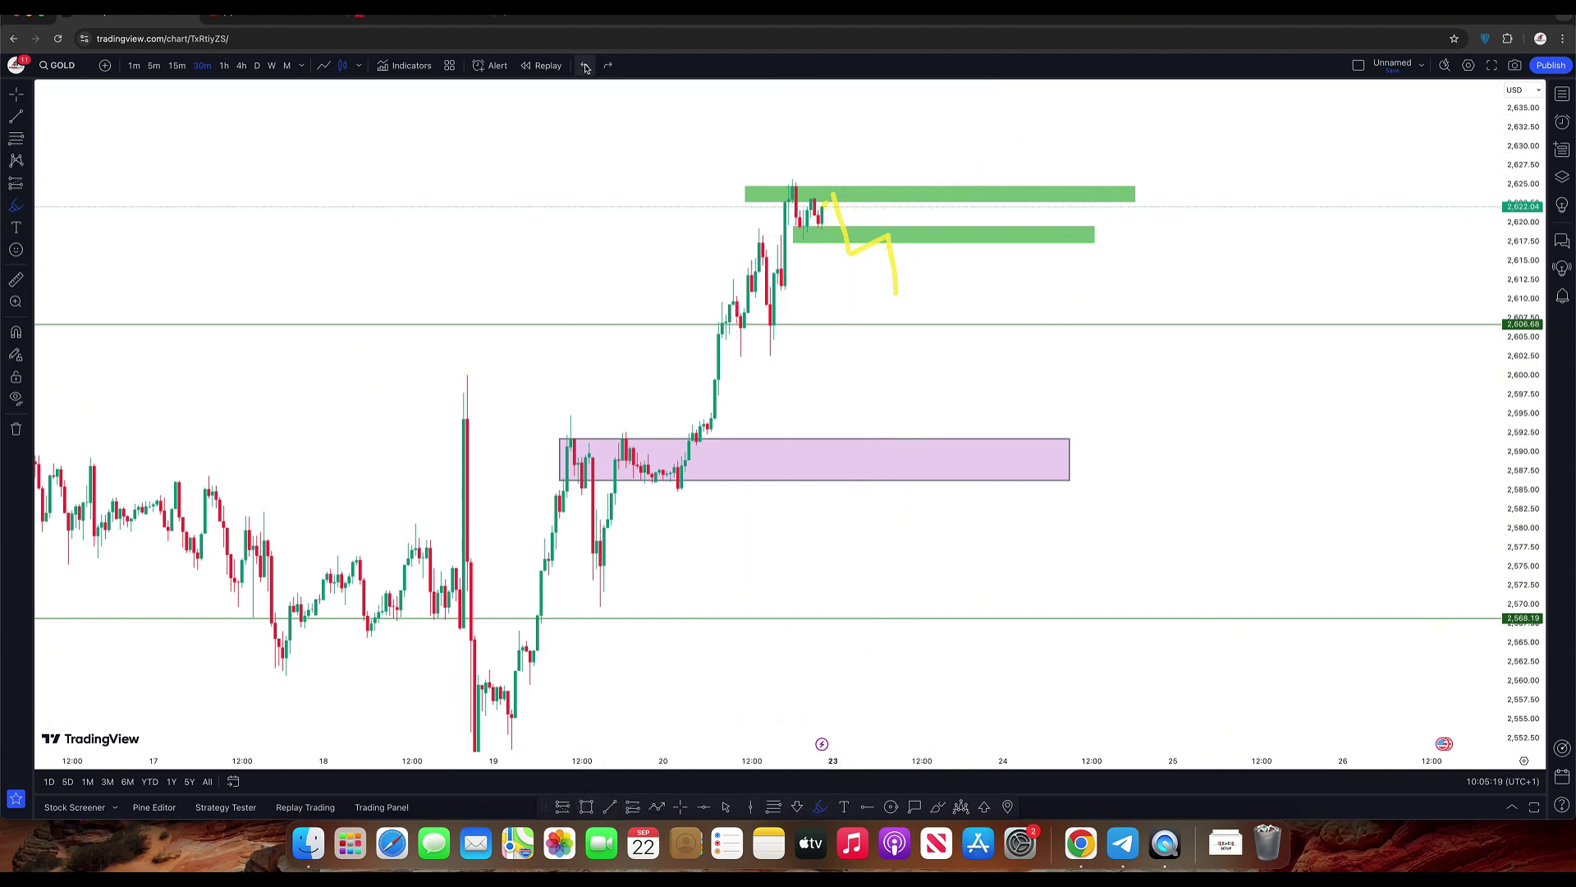
- Brush a yellow zigzag between the two green zones, breaking out to about 2,637, and circle its retest of the upper zone
click(839, 231)
mouse_move(839, 231)
mouse_down()
mouse_move(862, 205)
mouse_move(885, 226)
mouse_move(908, 197)
mouse_move(926, 226)
mouse_move(955, 152)
mouse_move(980, 179)
mouse_move(1040, 96)
mouse_up()
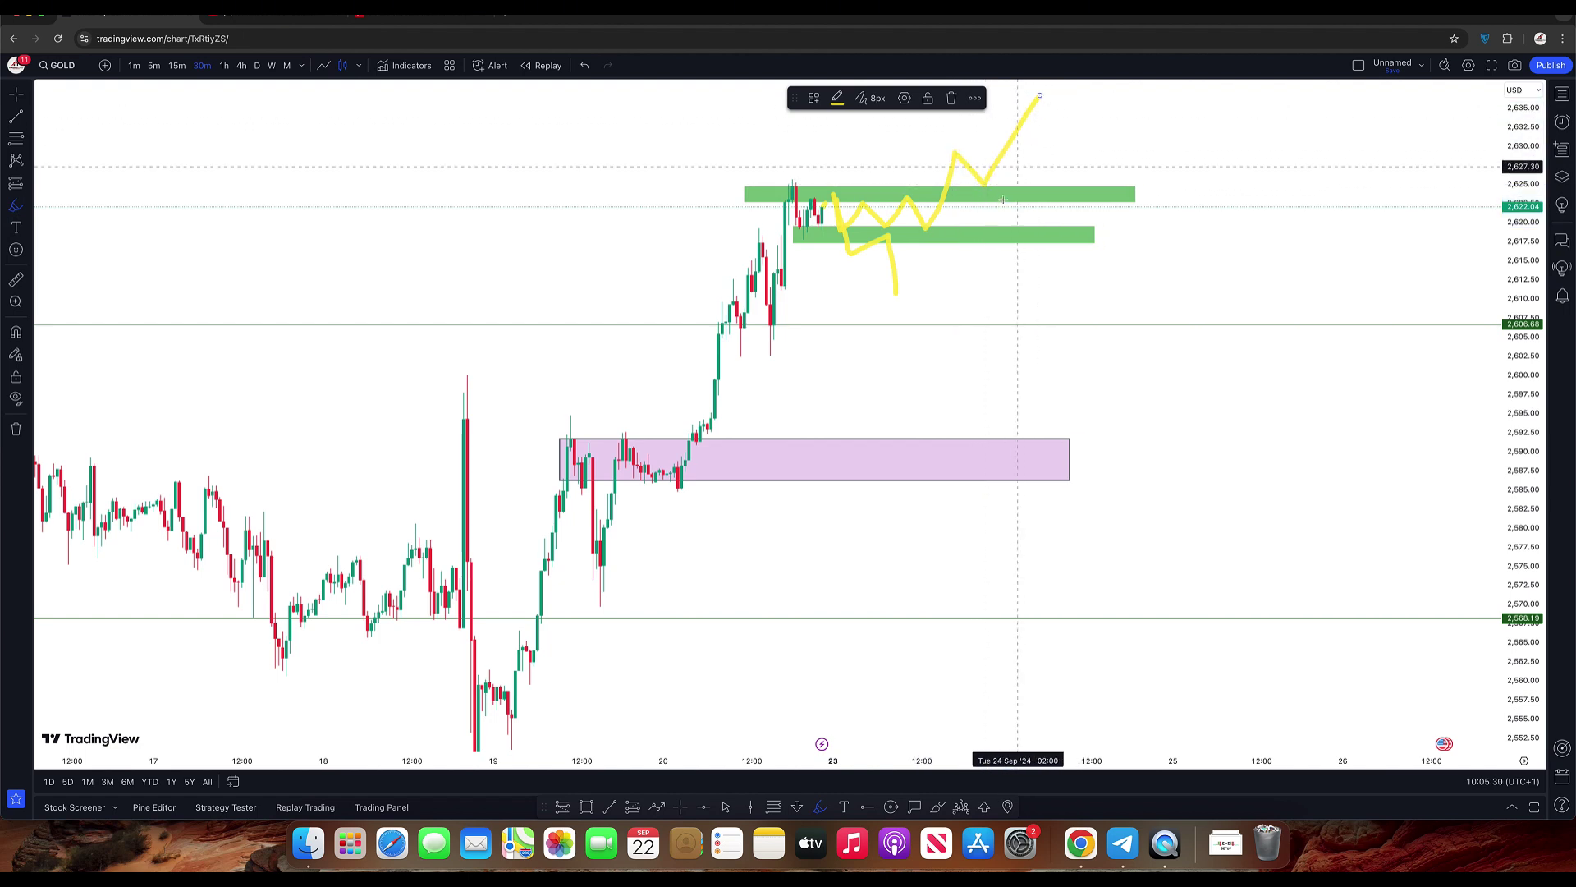
mouse_move(989, 177)
mouse_down()
mouse_move(982, 197)
mouse_move(1006, 176)
mouse_move(988, 178)
mouse_up()
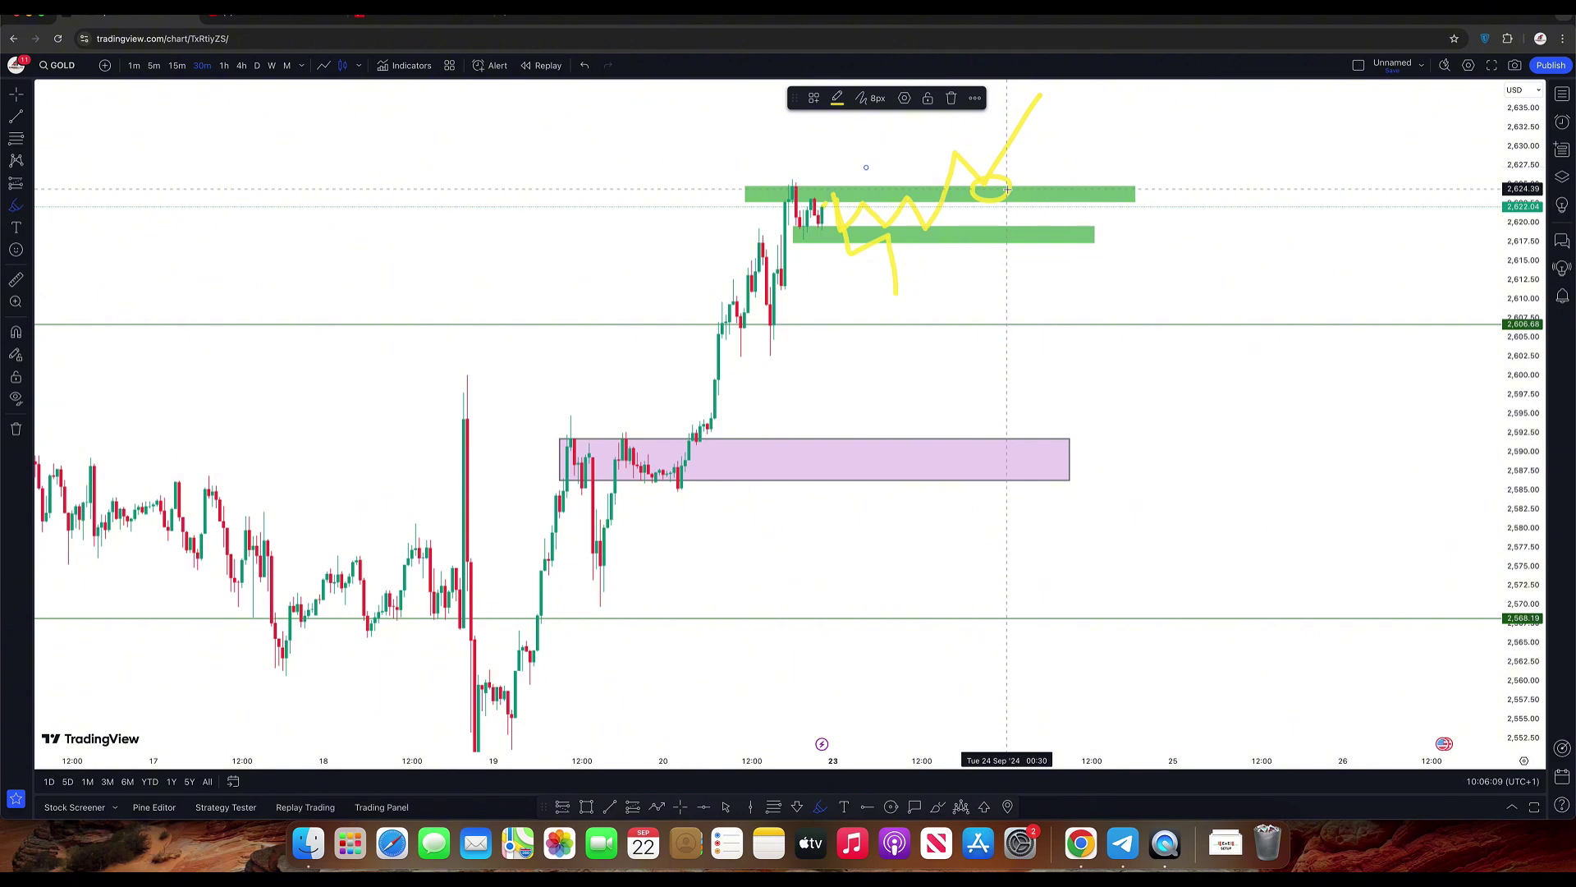
- Place a green rectangle from about 2,614 to 2,607 extending to early 25 Sep, and brush a yellow path bouncing from it to about 2,629
click(594, 810)
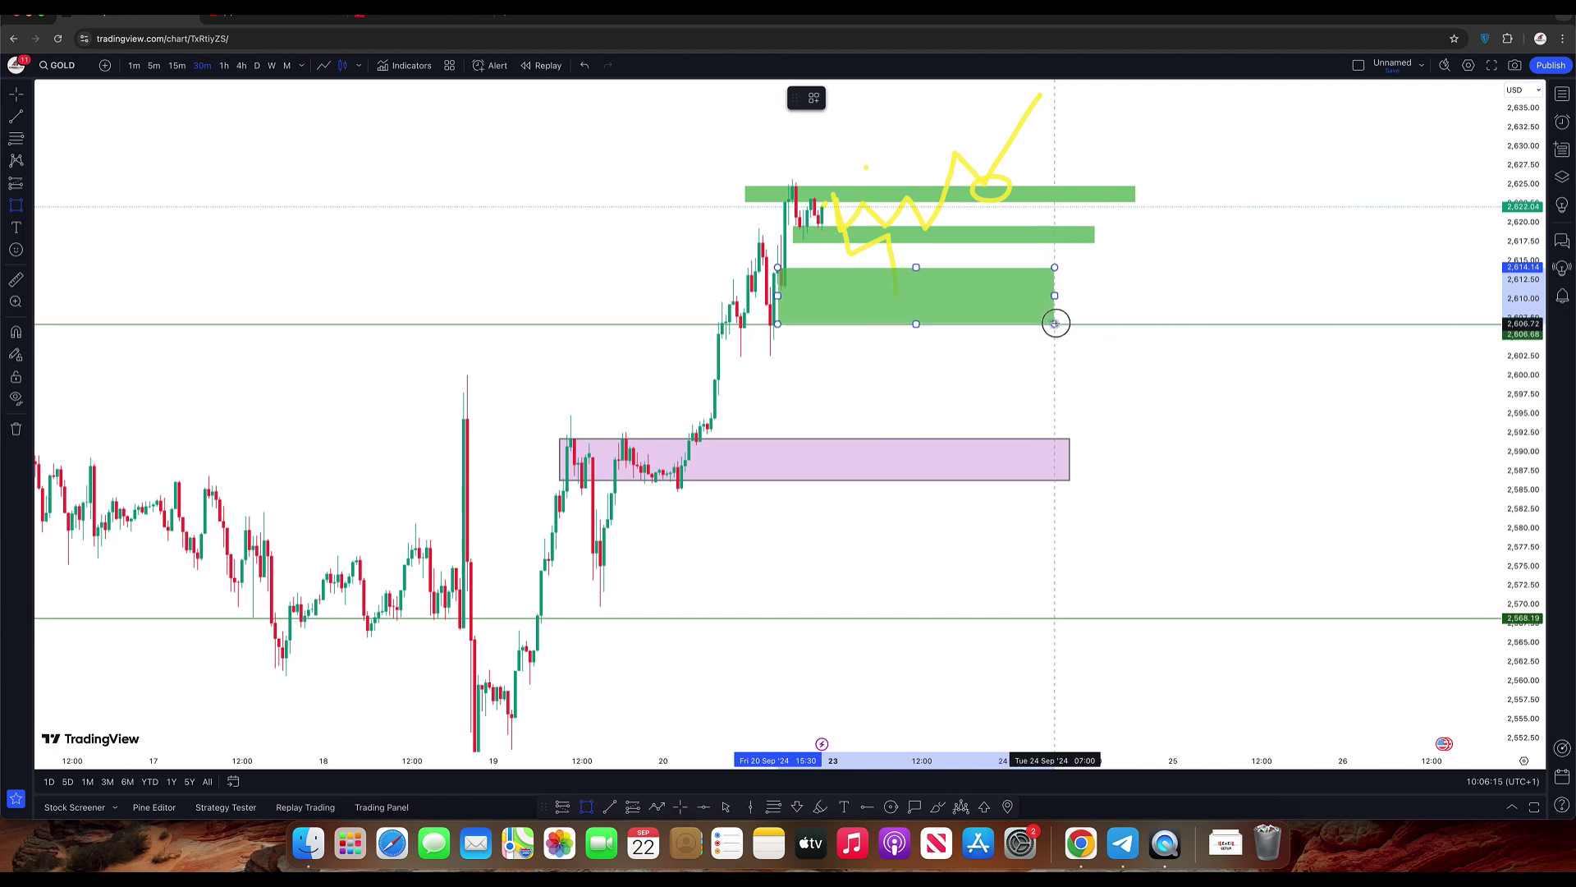
click(1054, 323)
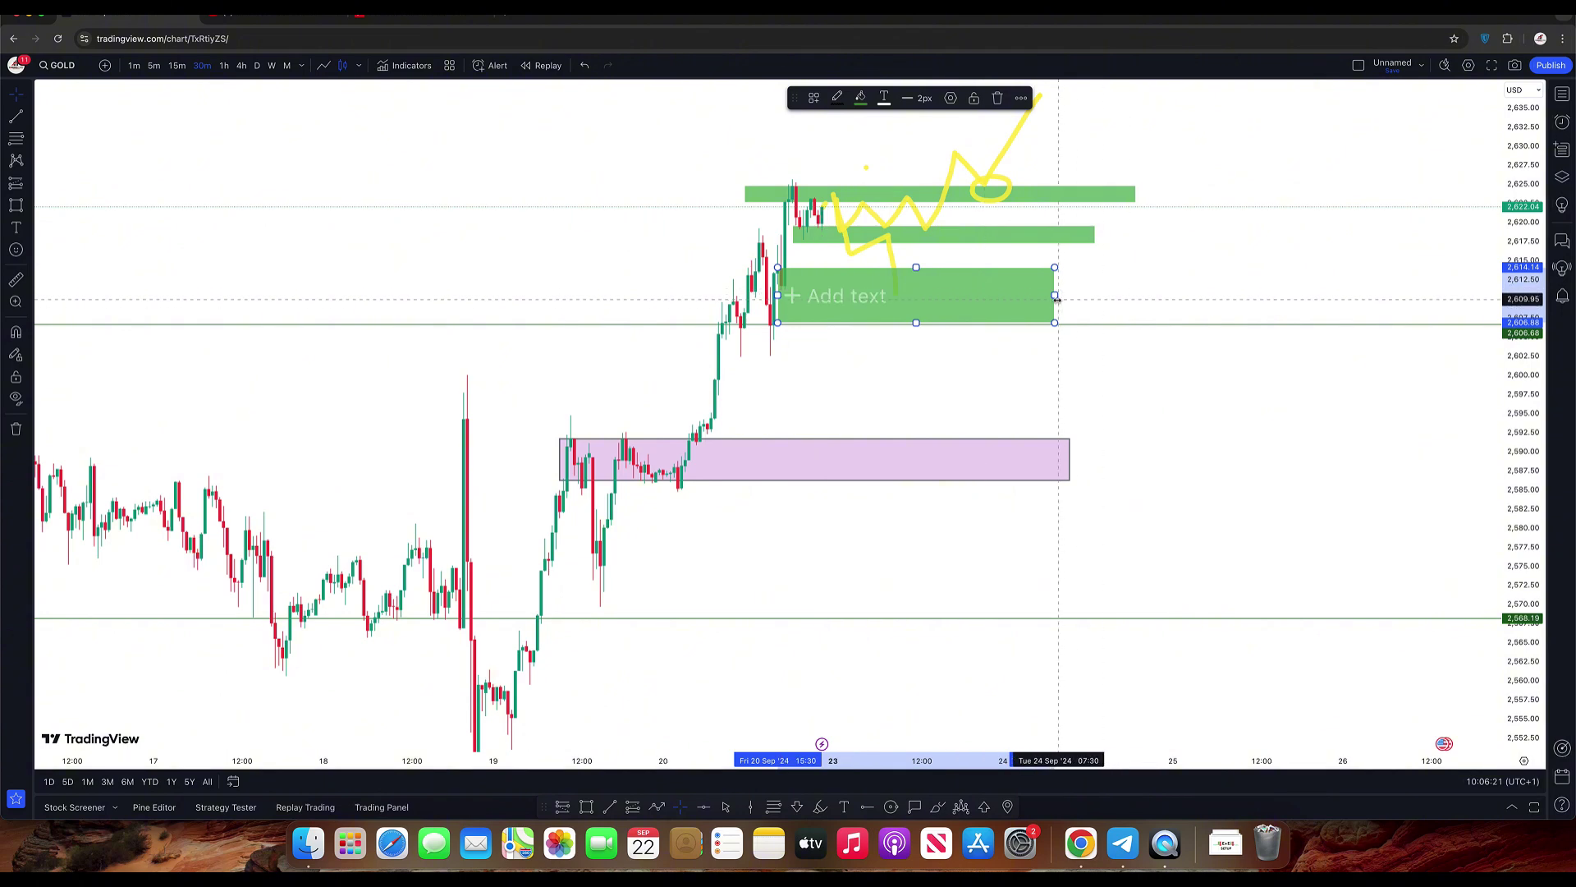
drag(1056, 299, 1183, 295)
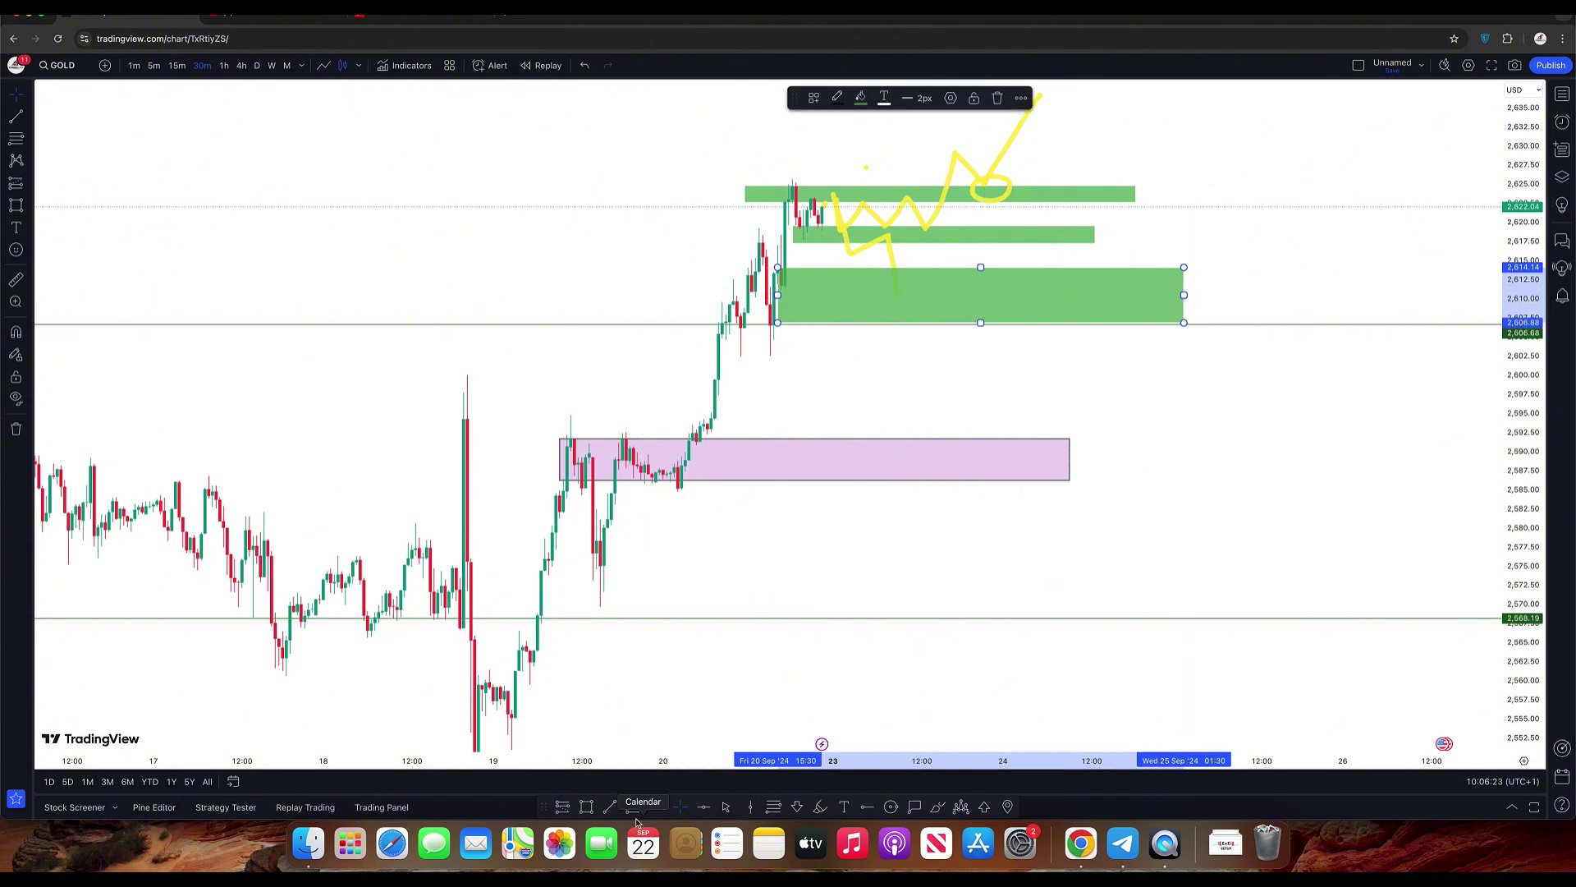
click(819, 807)
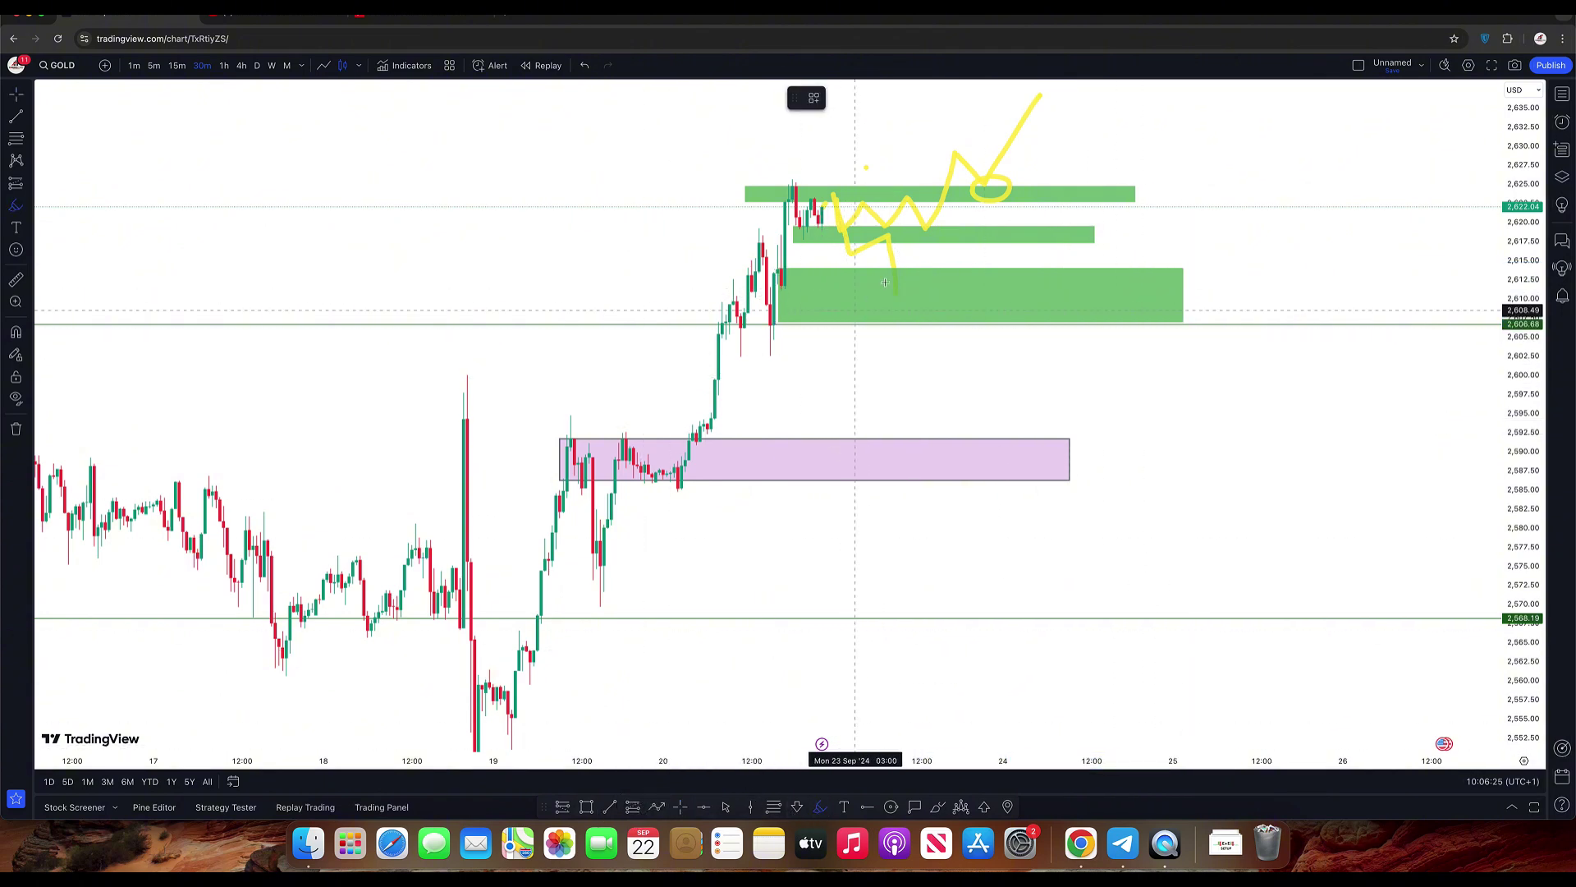
mouse_move(868, 240)
mouse_down()
mouse_move(869, 280)
mouse_move(1106, 152)
mouse_up()
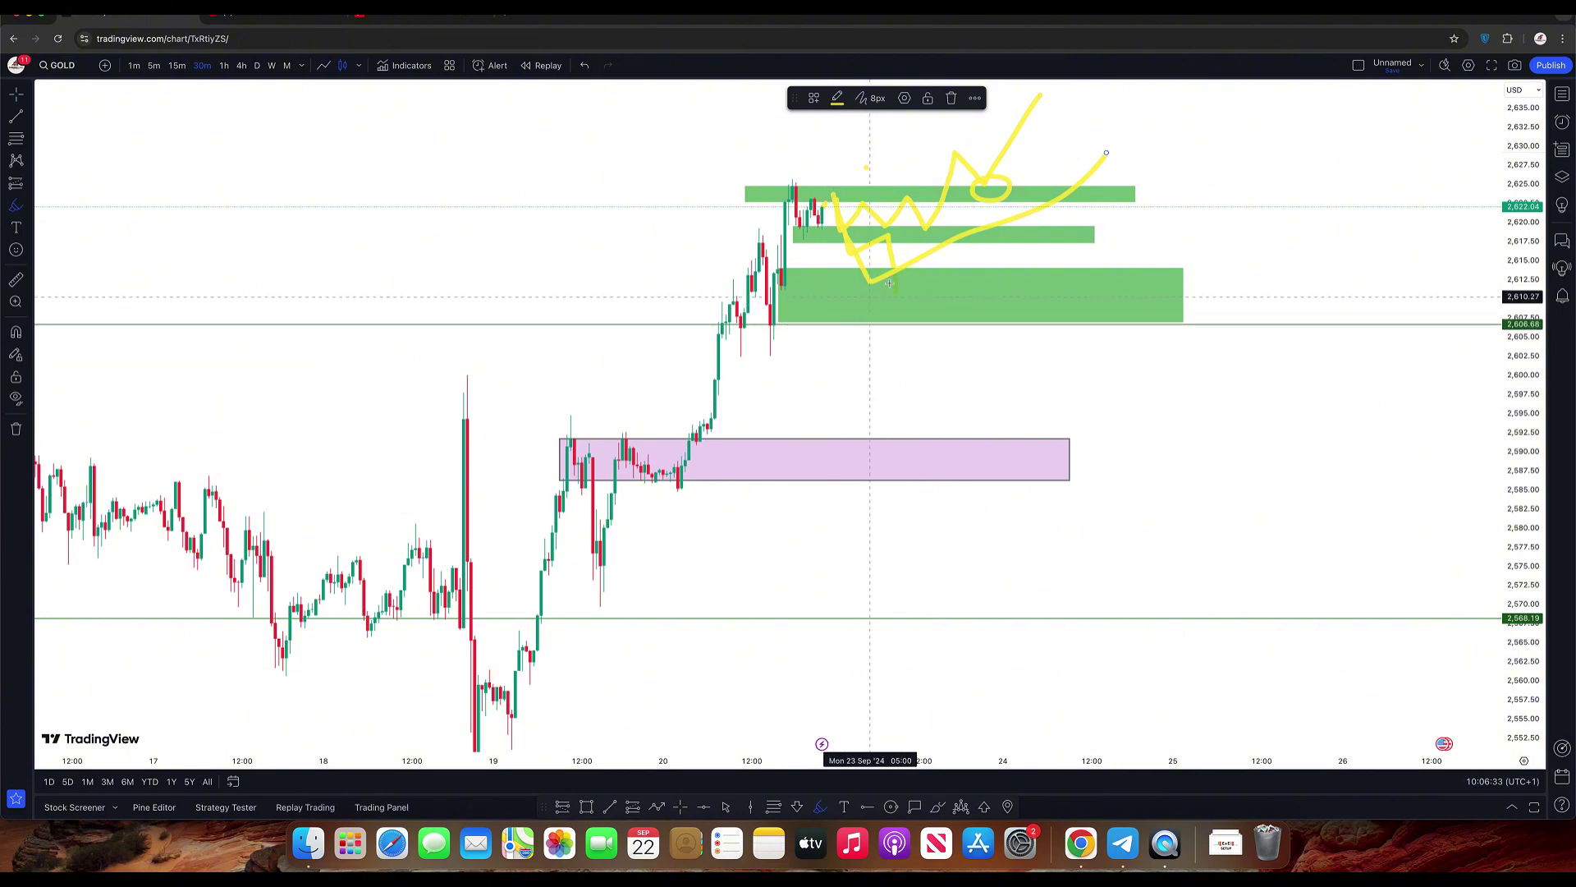
- Brush a yellow path breaking below the lowest green zone to about 2,599, retesting it, dropping to the purple zone and rising to about 2,630
drag(868, 281, 882, 380)
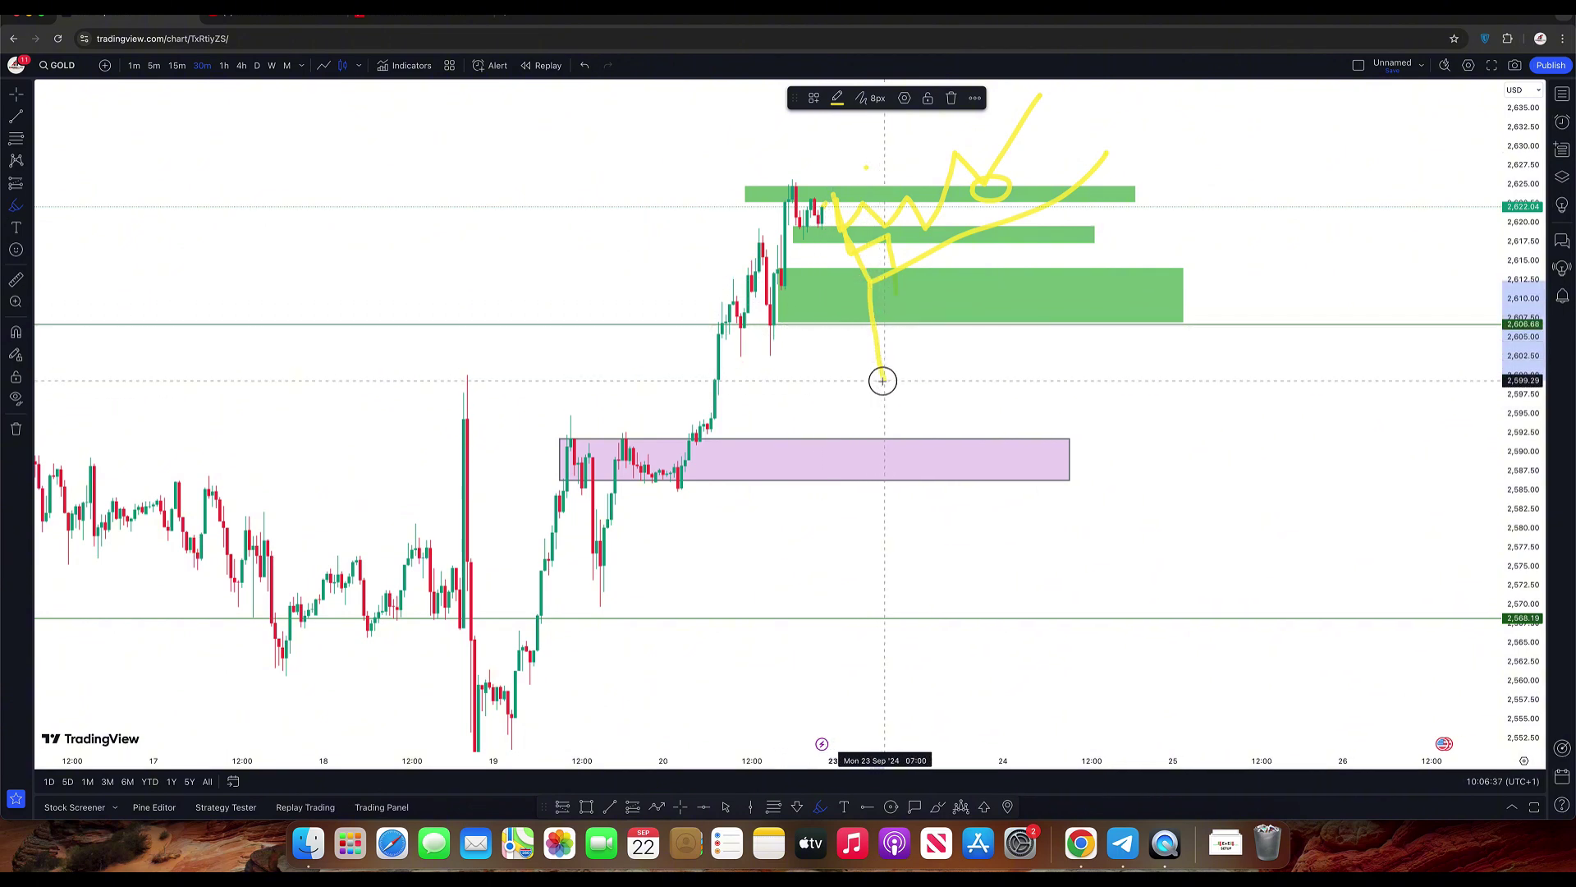
mouse_move(883, 380)
mouse_down()
mouse_move(978, 317)
mouse_move(1028, 441)
mouse_up()
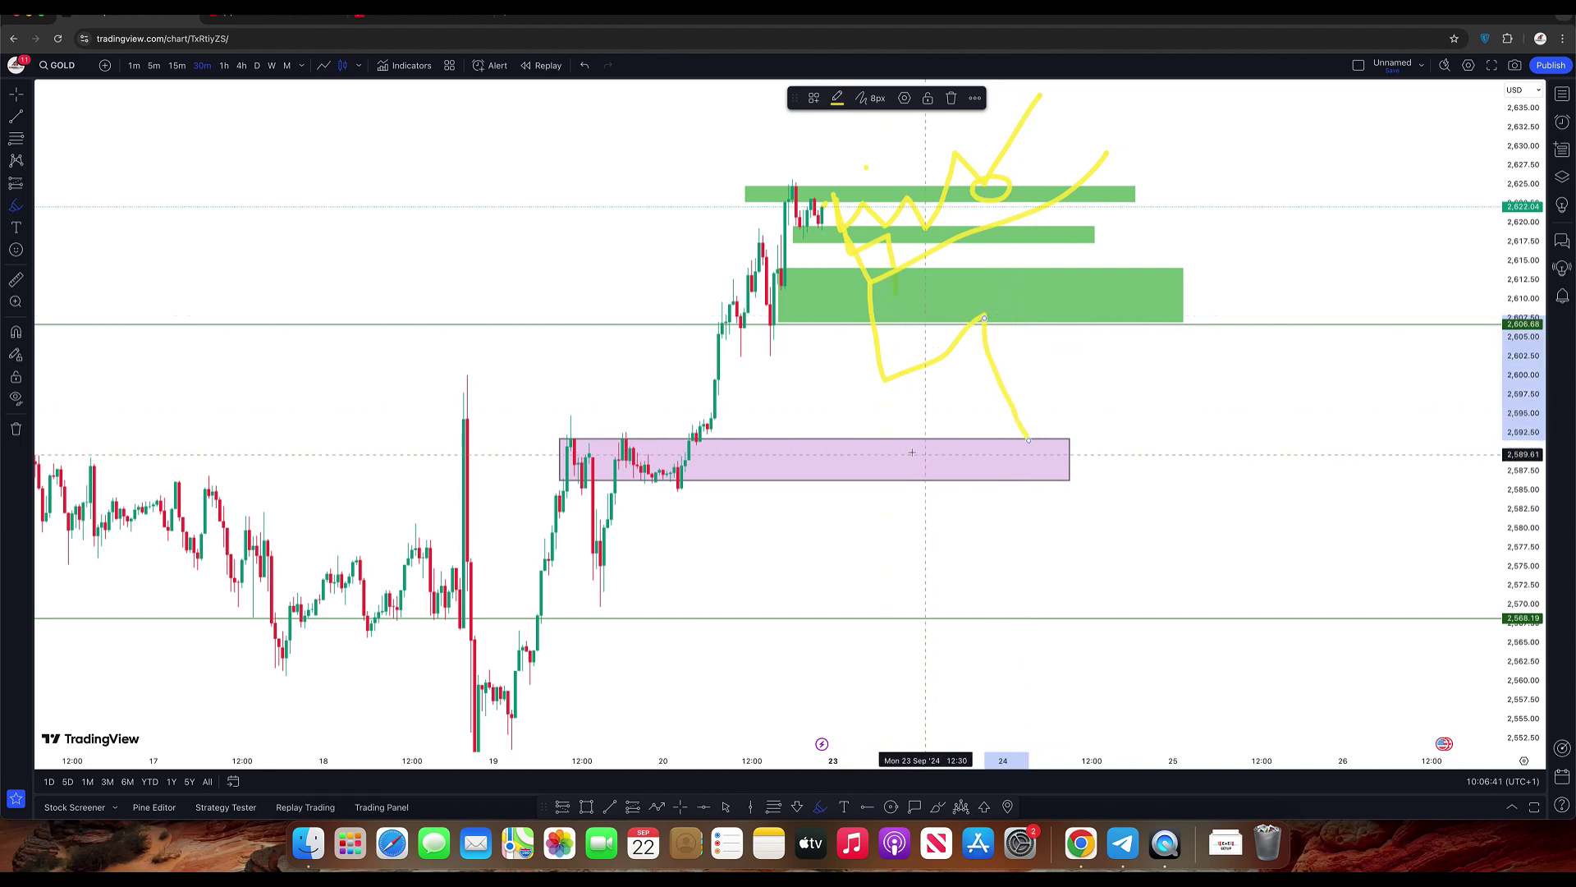
drag(1028, 439, 1032, 423)
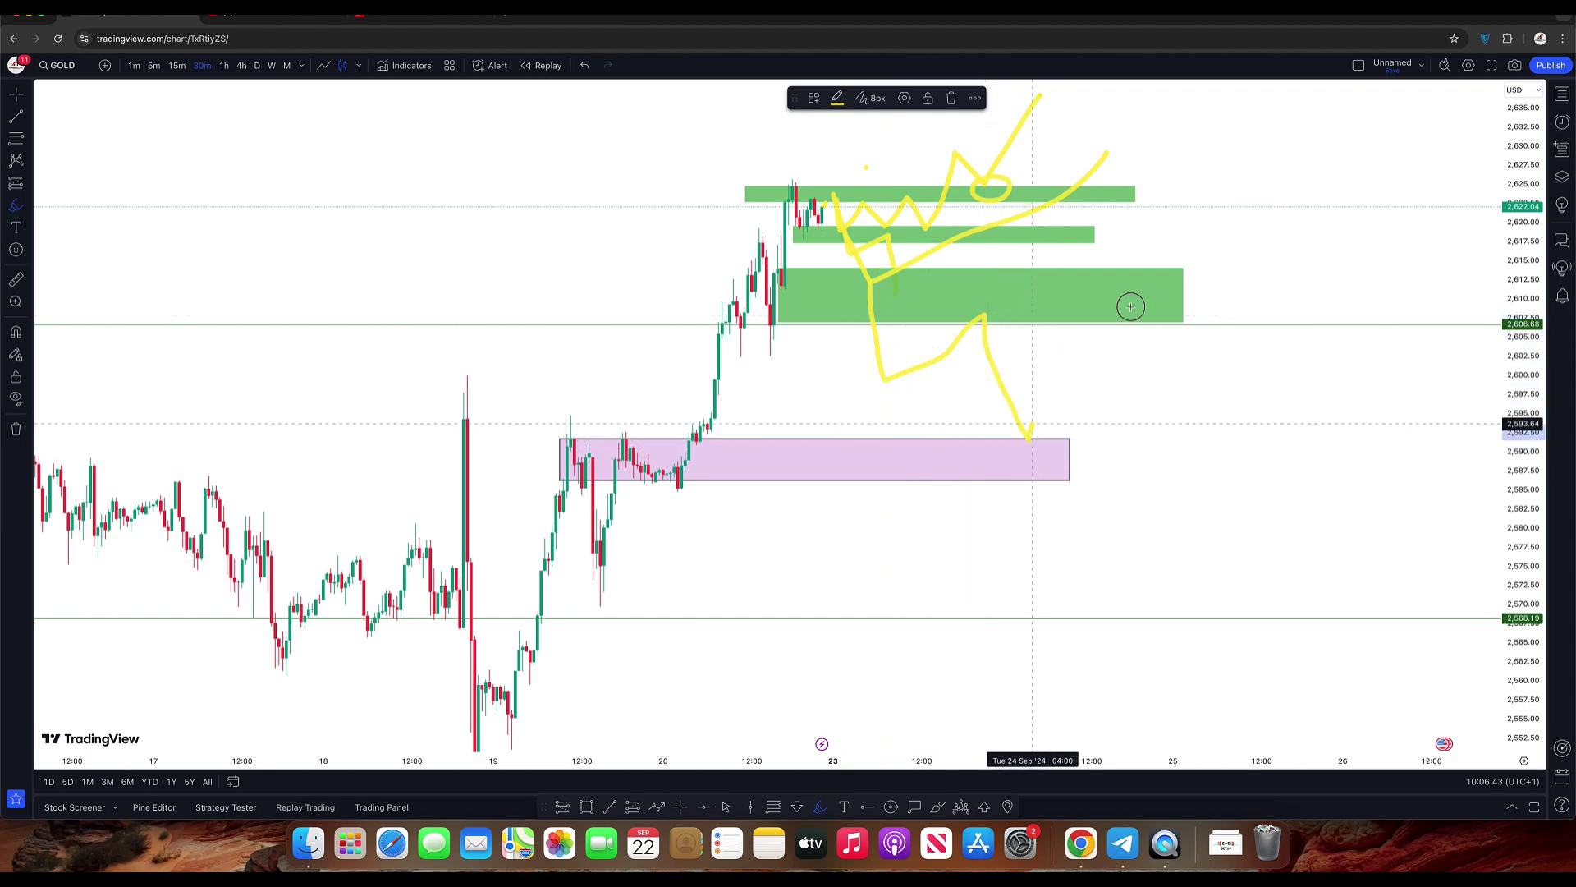
drag(1131, 306, 1202, 143)
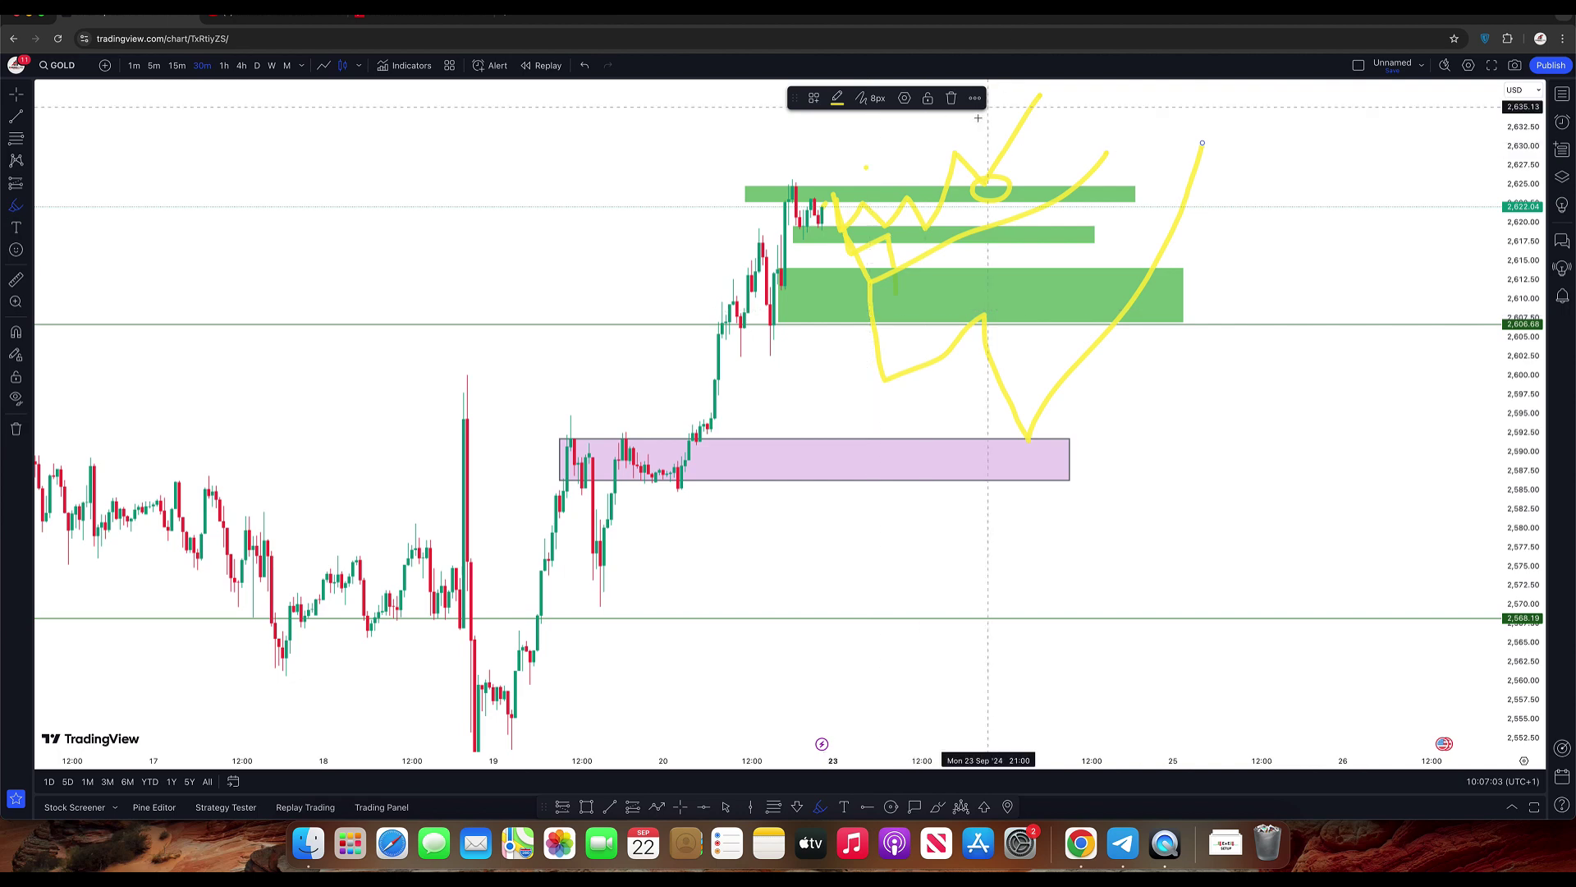
- Undo the yellow strokes running below the lowest green zone to the purple zone and back up
click(588, 70)
click(587, 71)
click(588, 72)
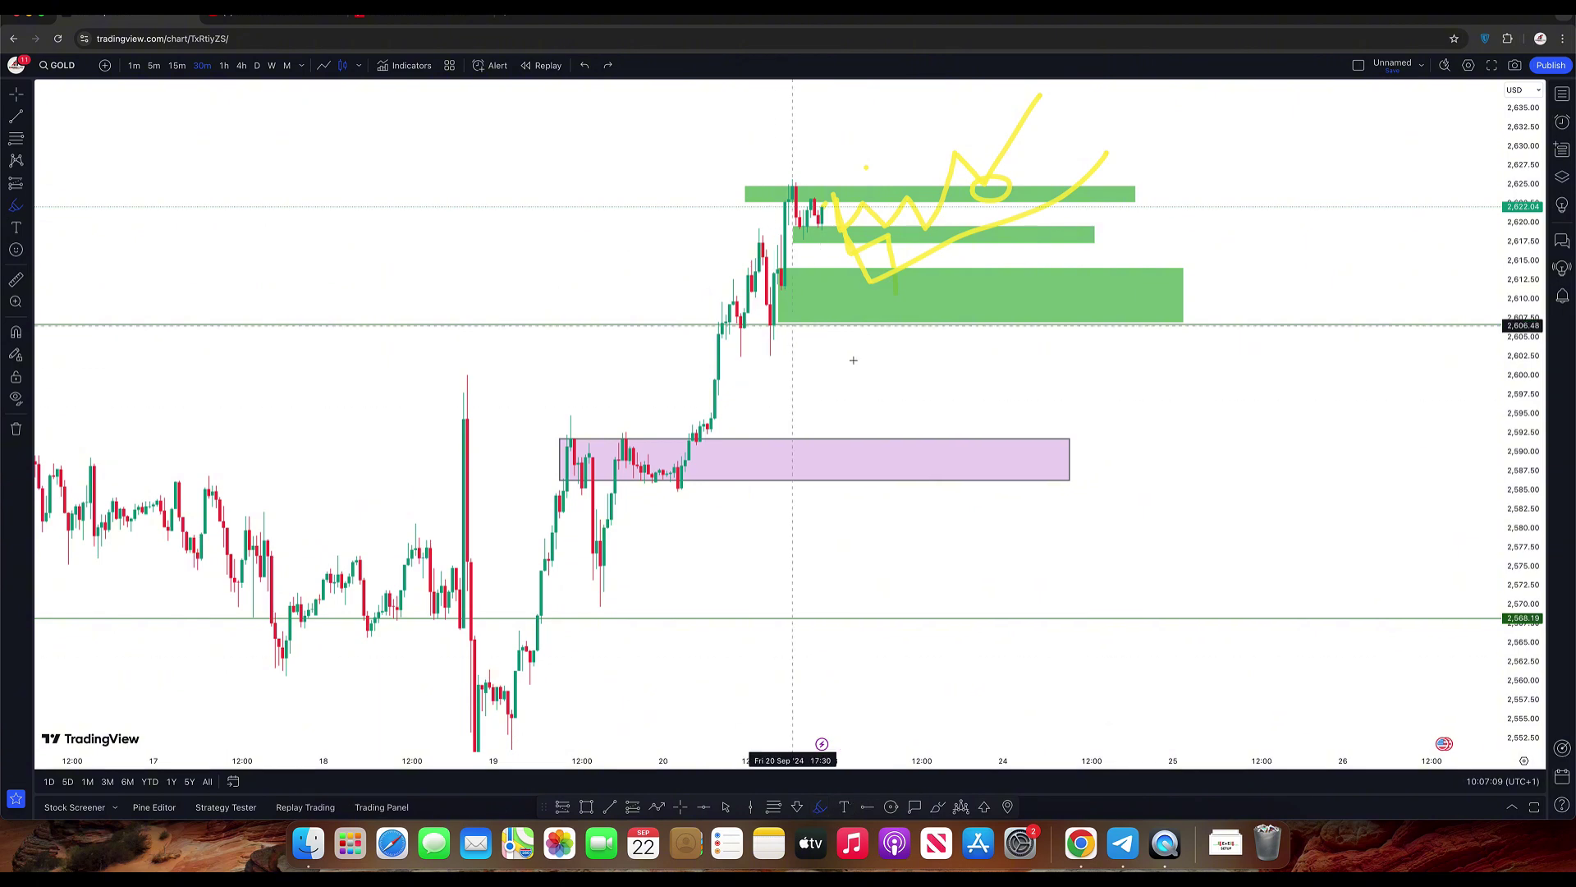
- Brush a yellow path dropping to about 2,602, retesting 2,607 and entering the purple zone, with branches rising to about 2,632 and falling to about 2,569
mouse_move(872, 283)
mouse_down()
mouse_move(879, 355)
mouse_move(981, 317)
mouse_move(1024, 459)
mouse_up()
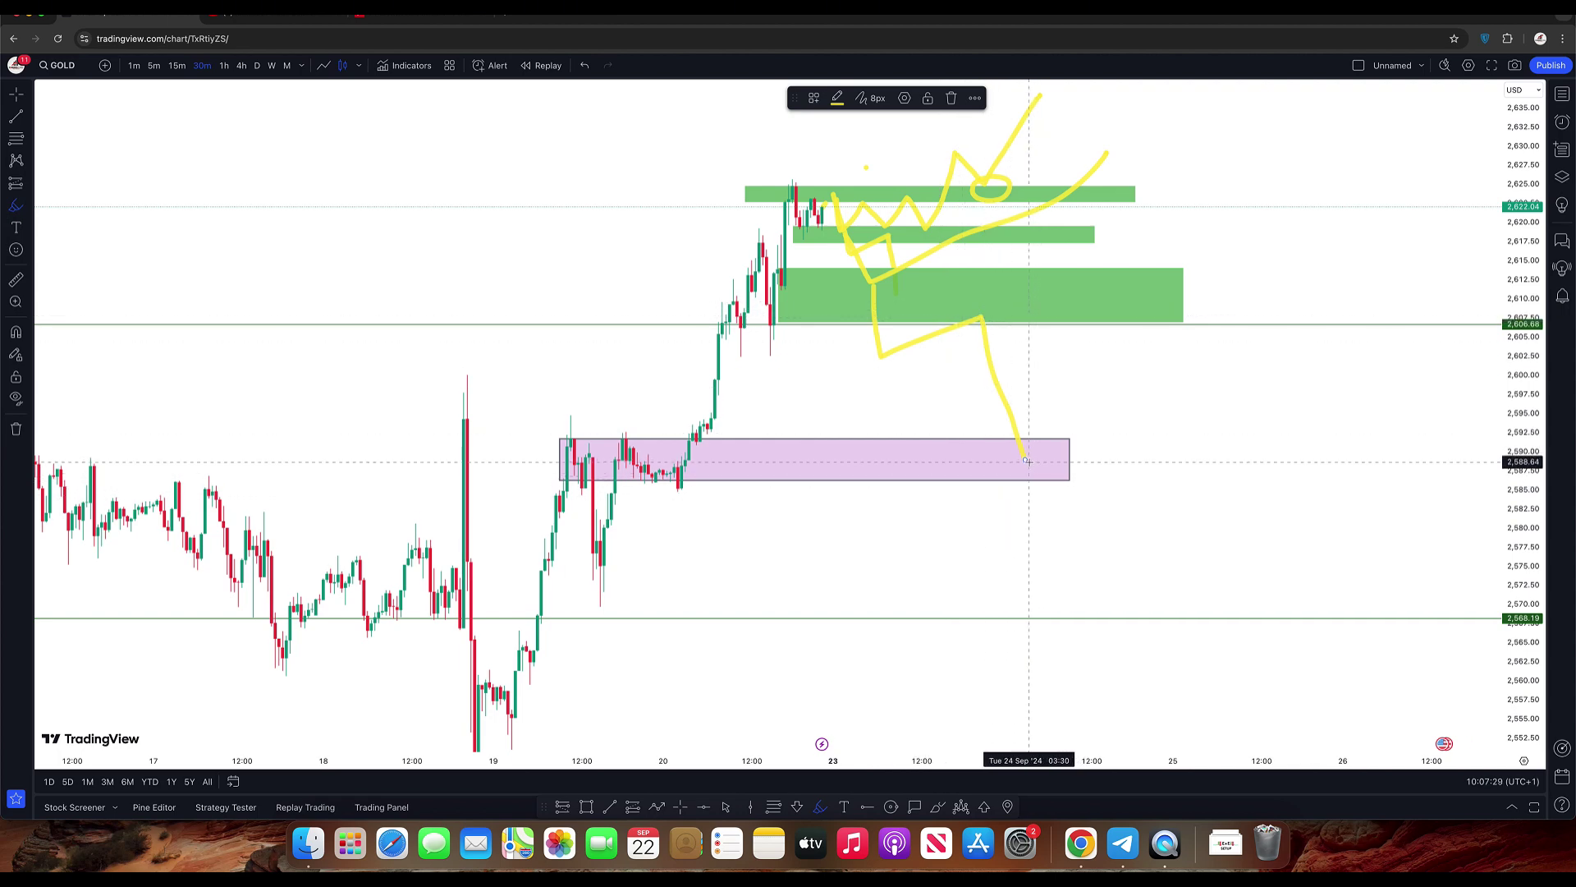
drag(1030, 450, 1213, 132)
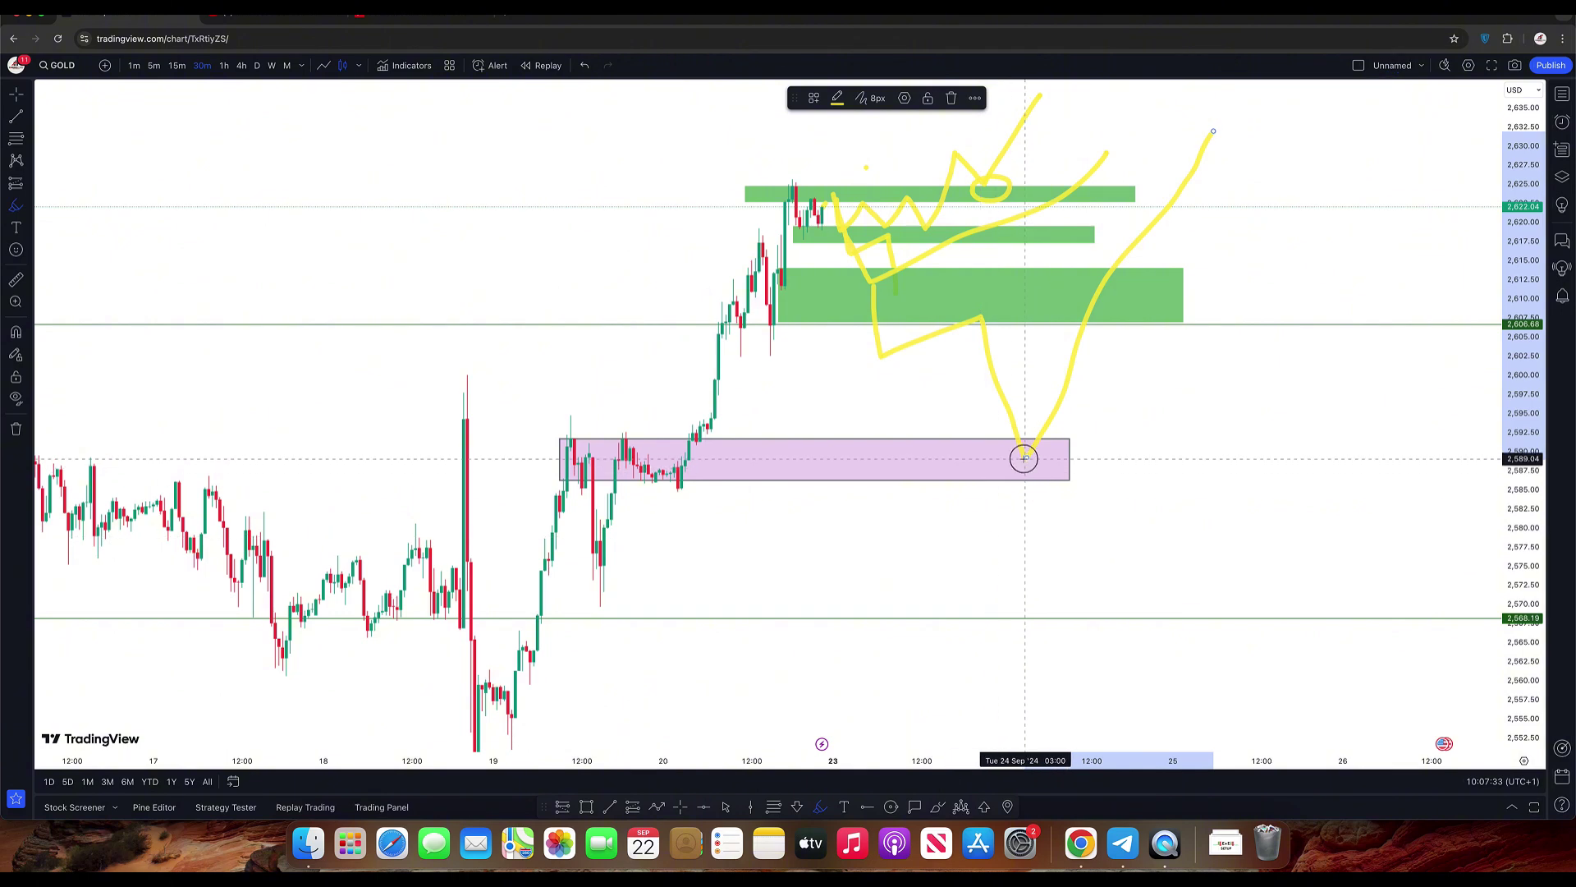
mouse_move(1024, 457)
mouse_down()
mouse_move(1025, 574)
mouse_move(1081, 484)
mouse_move(1169, 612)
mouse_up()
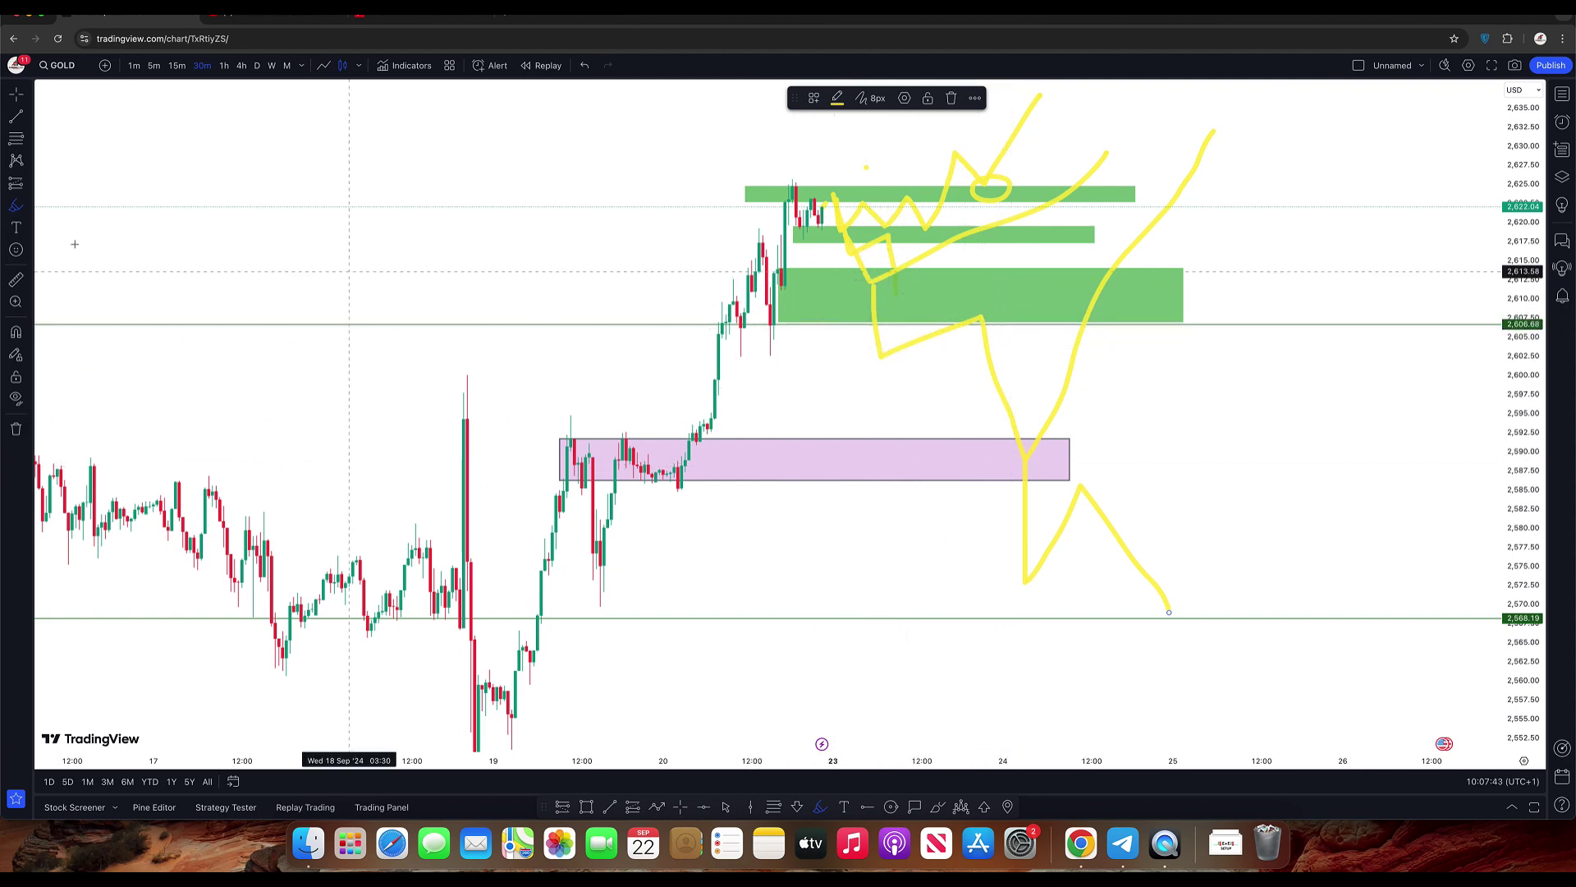
- Measure the projected drop from the retest under the lowest green zone to the purple zone
click(15, 280)
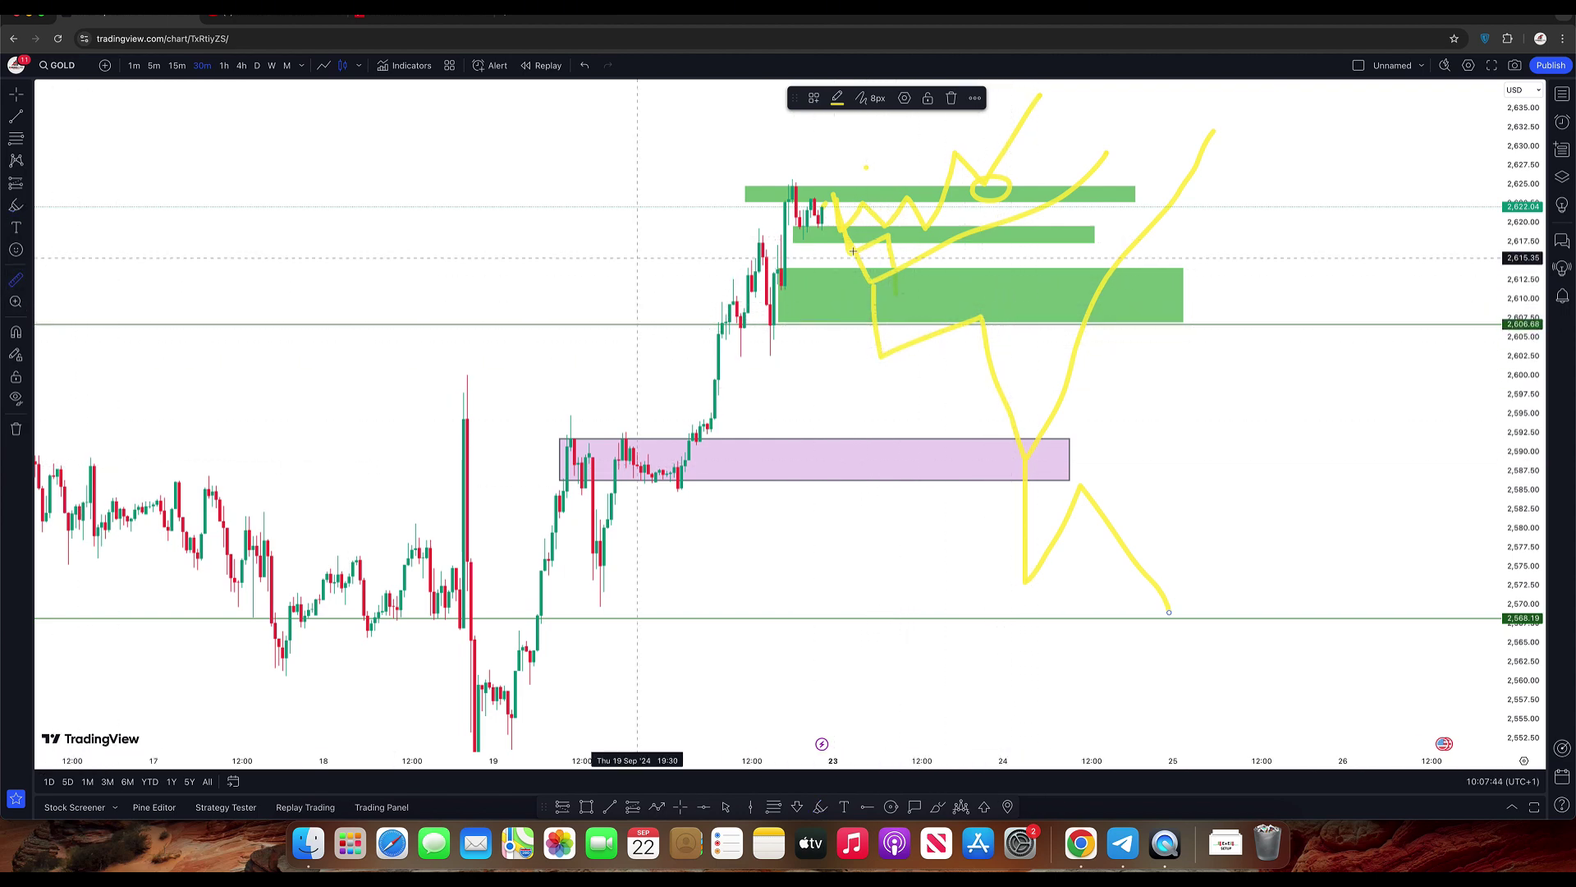
click(978, 317)
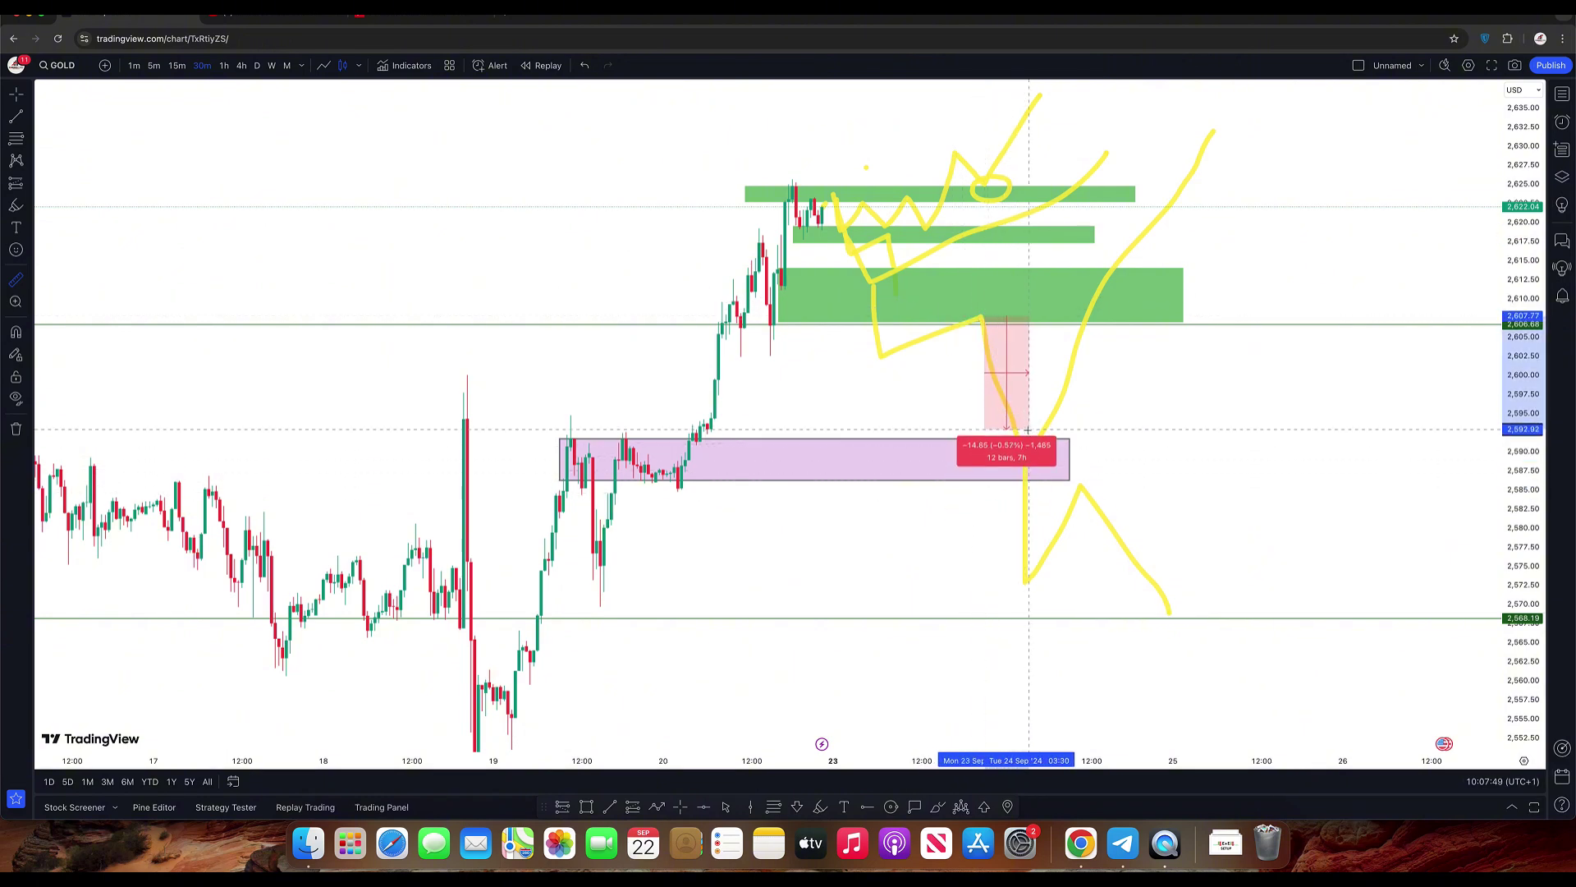
click(961, 427)
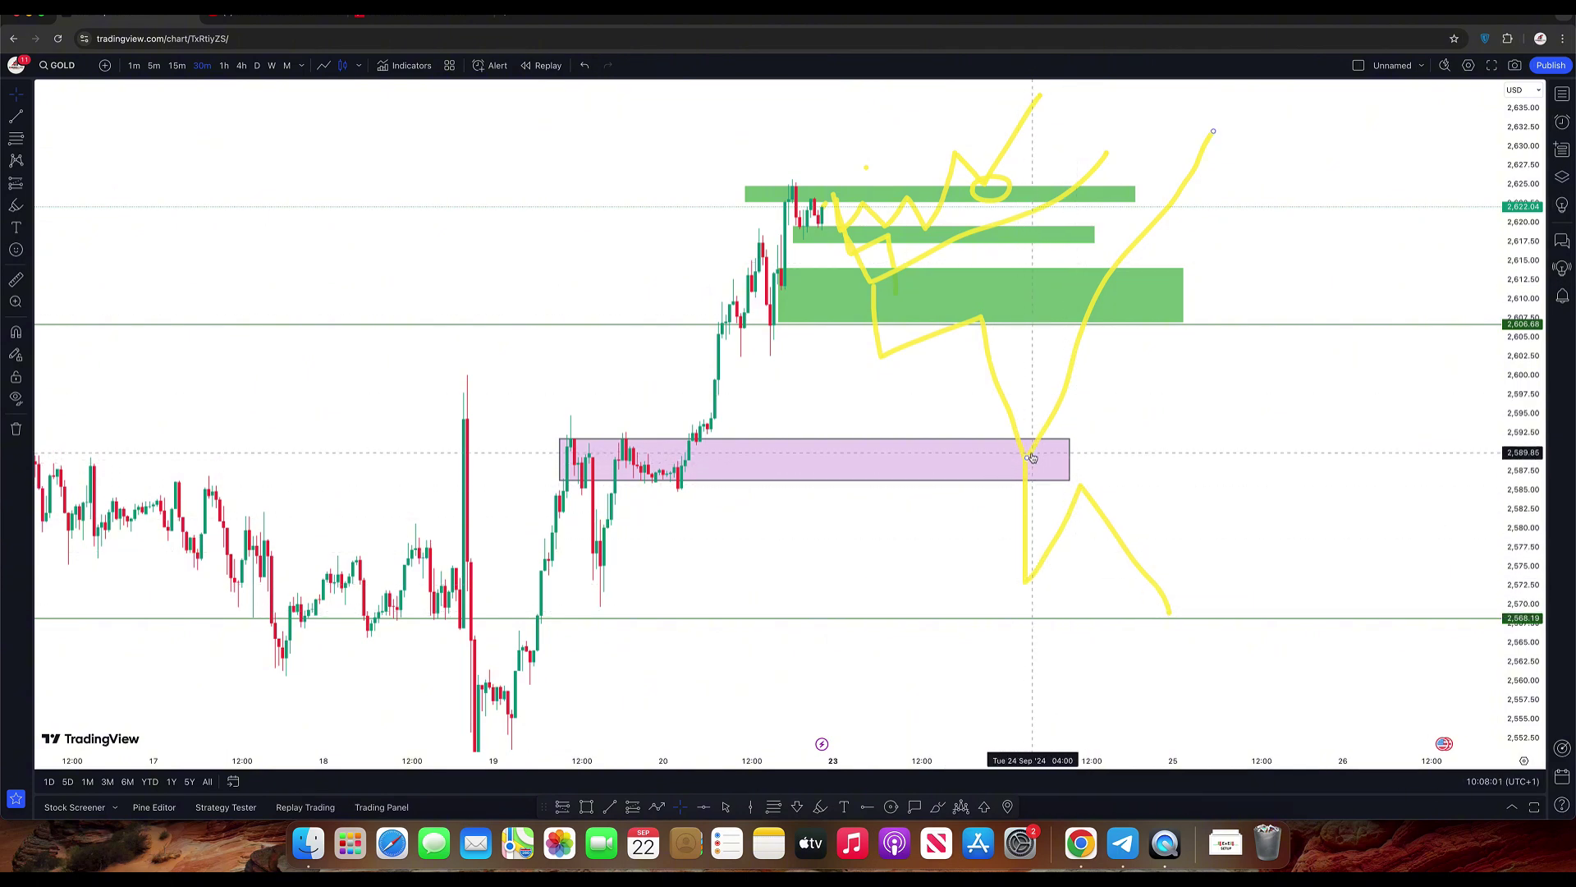
click(984, 323)
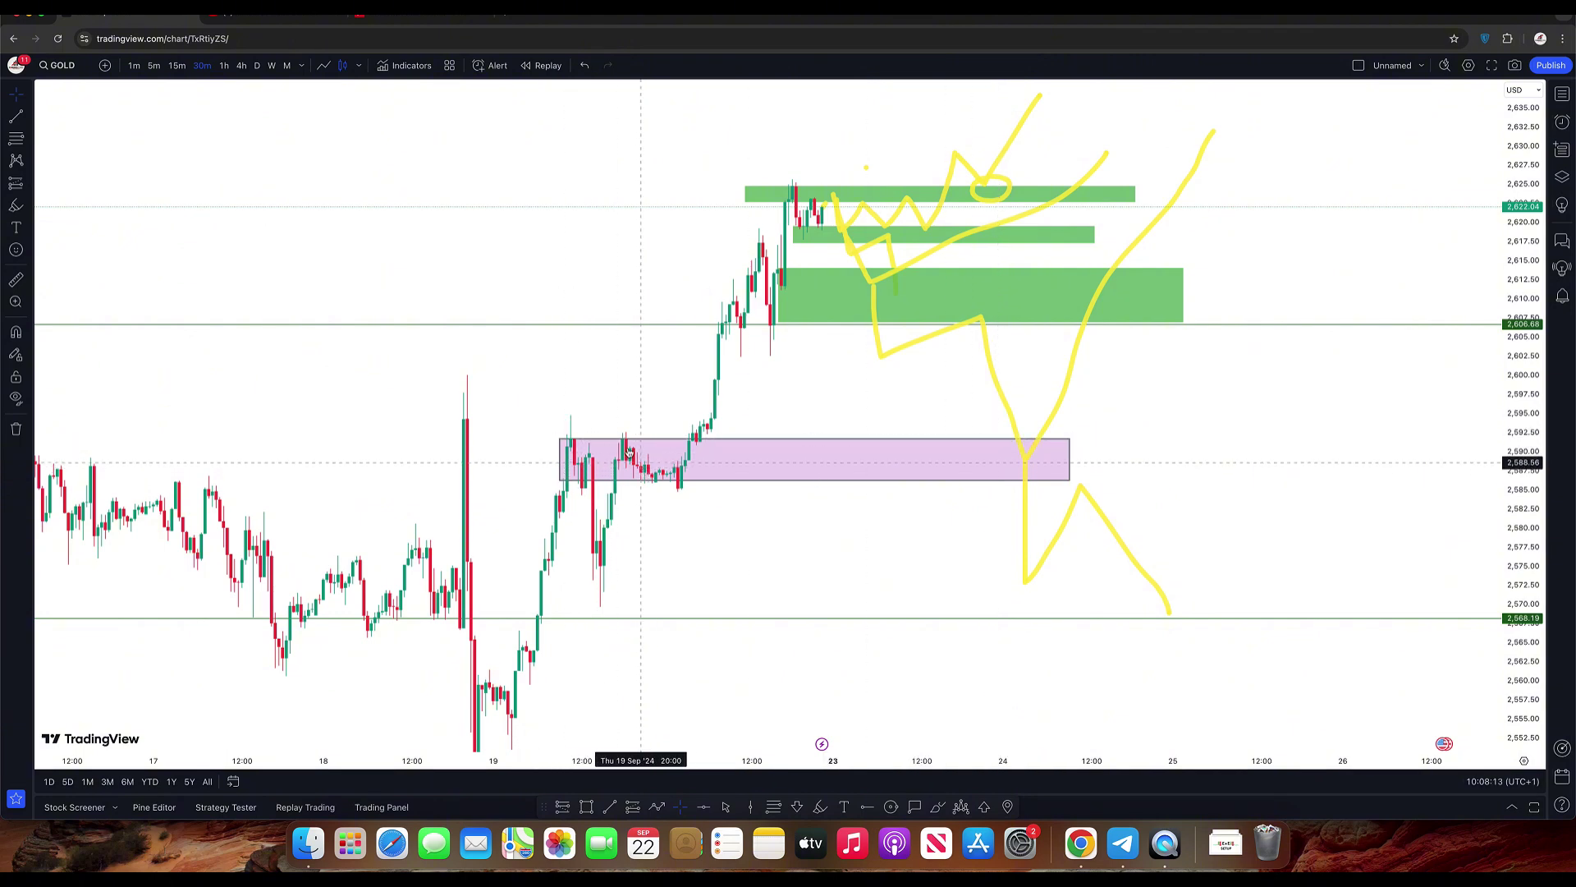
- View the marked zones and projected paths on the 15-minute chart, and switch the chart to the 5-minute timeframe
click(177, 66)
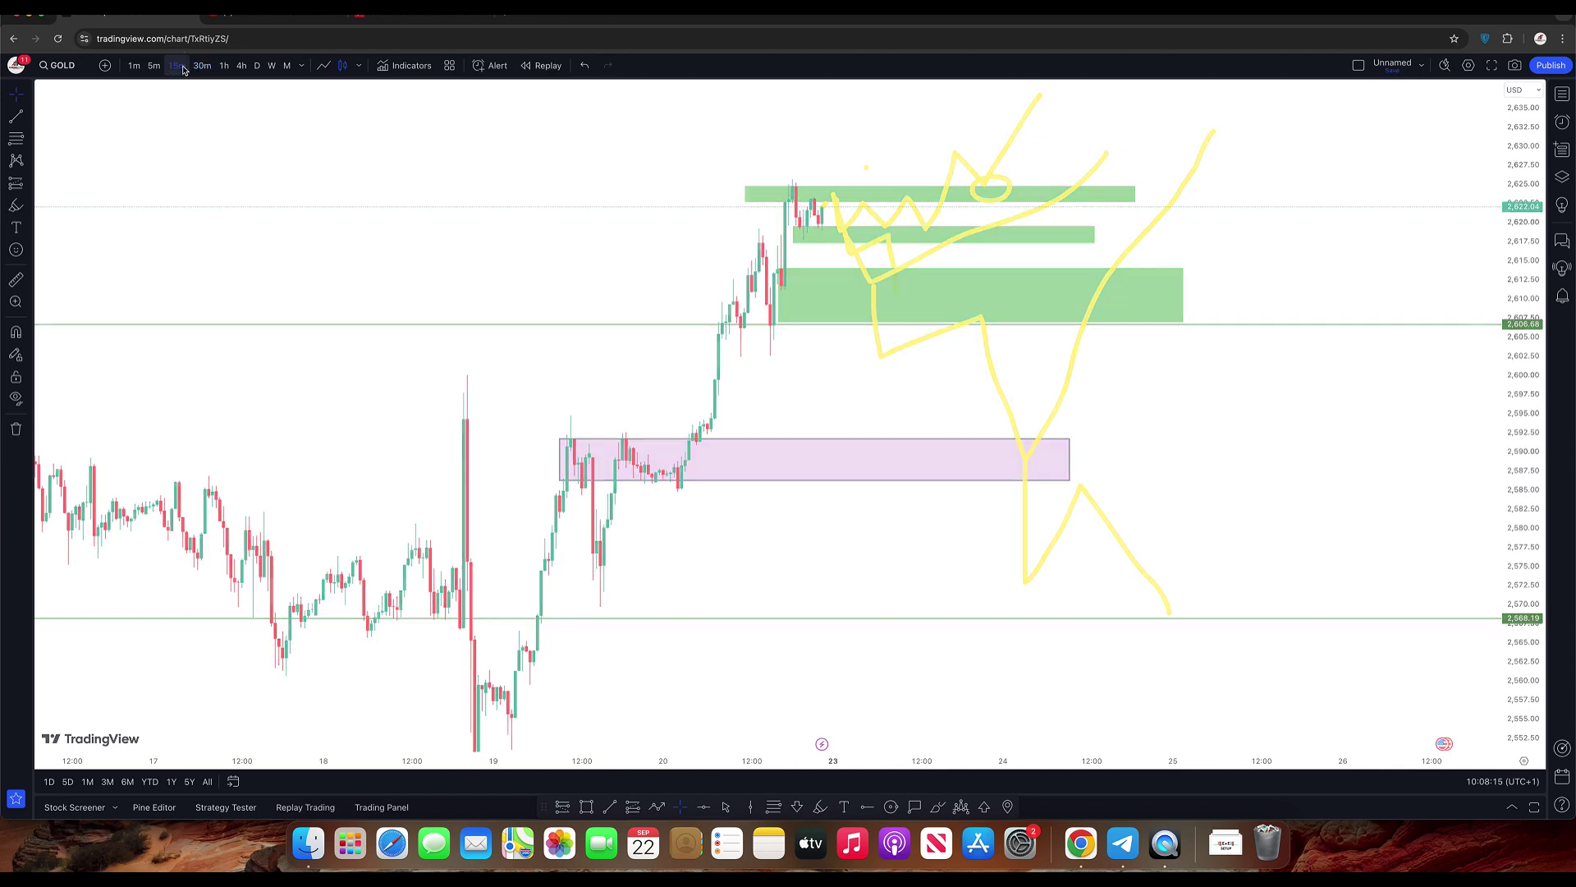
right_click(588, 153)
click(609, 168)
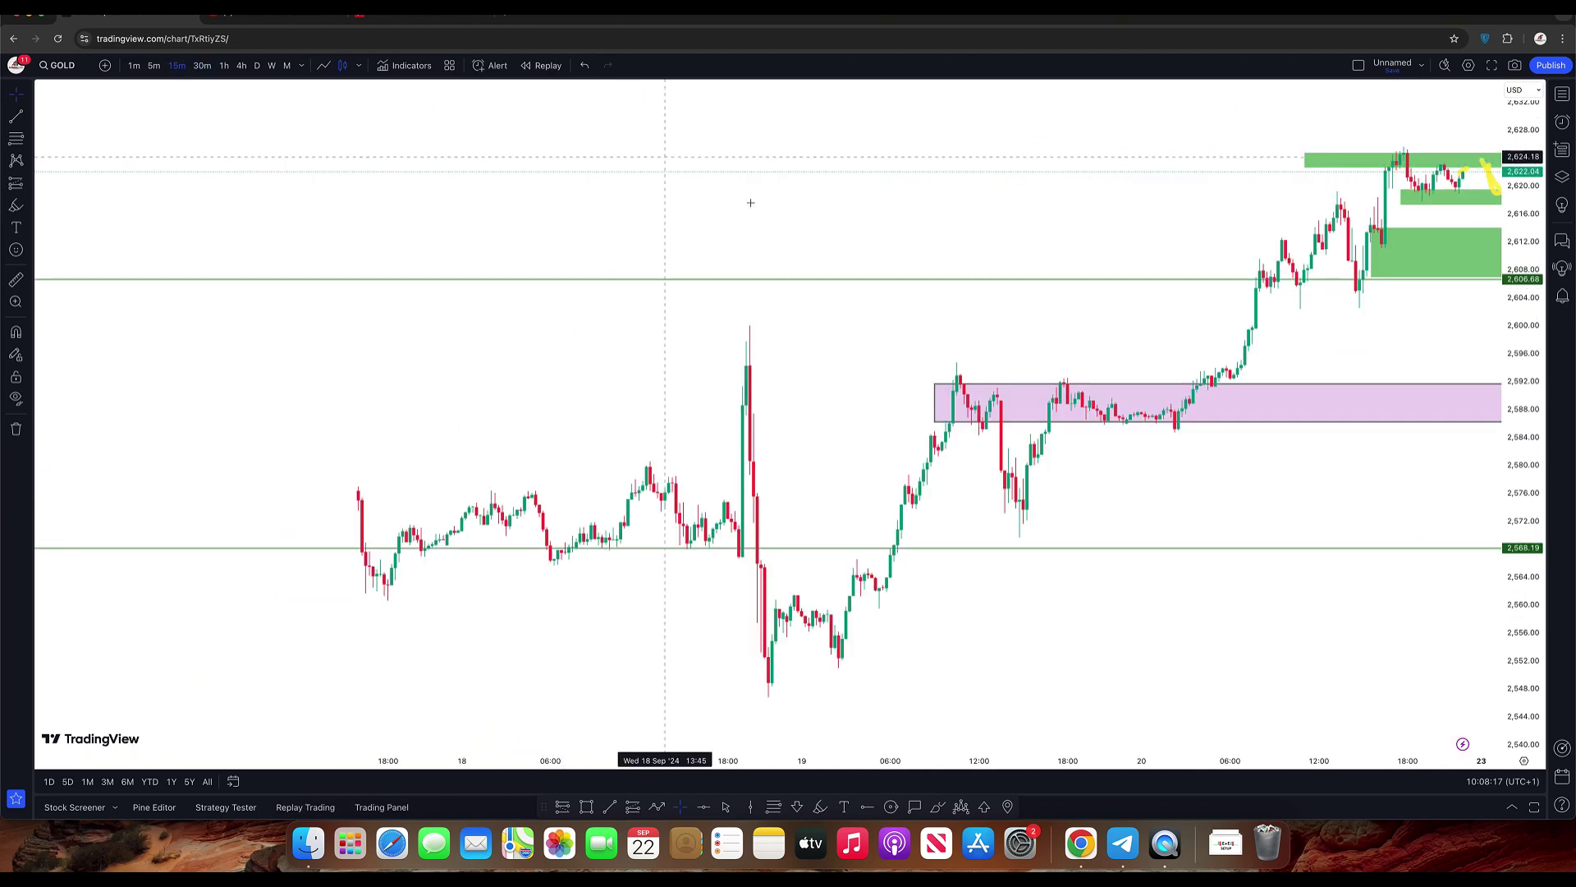
drag(750, 200, 288, 204)
drag(558, 210, 240, 217)
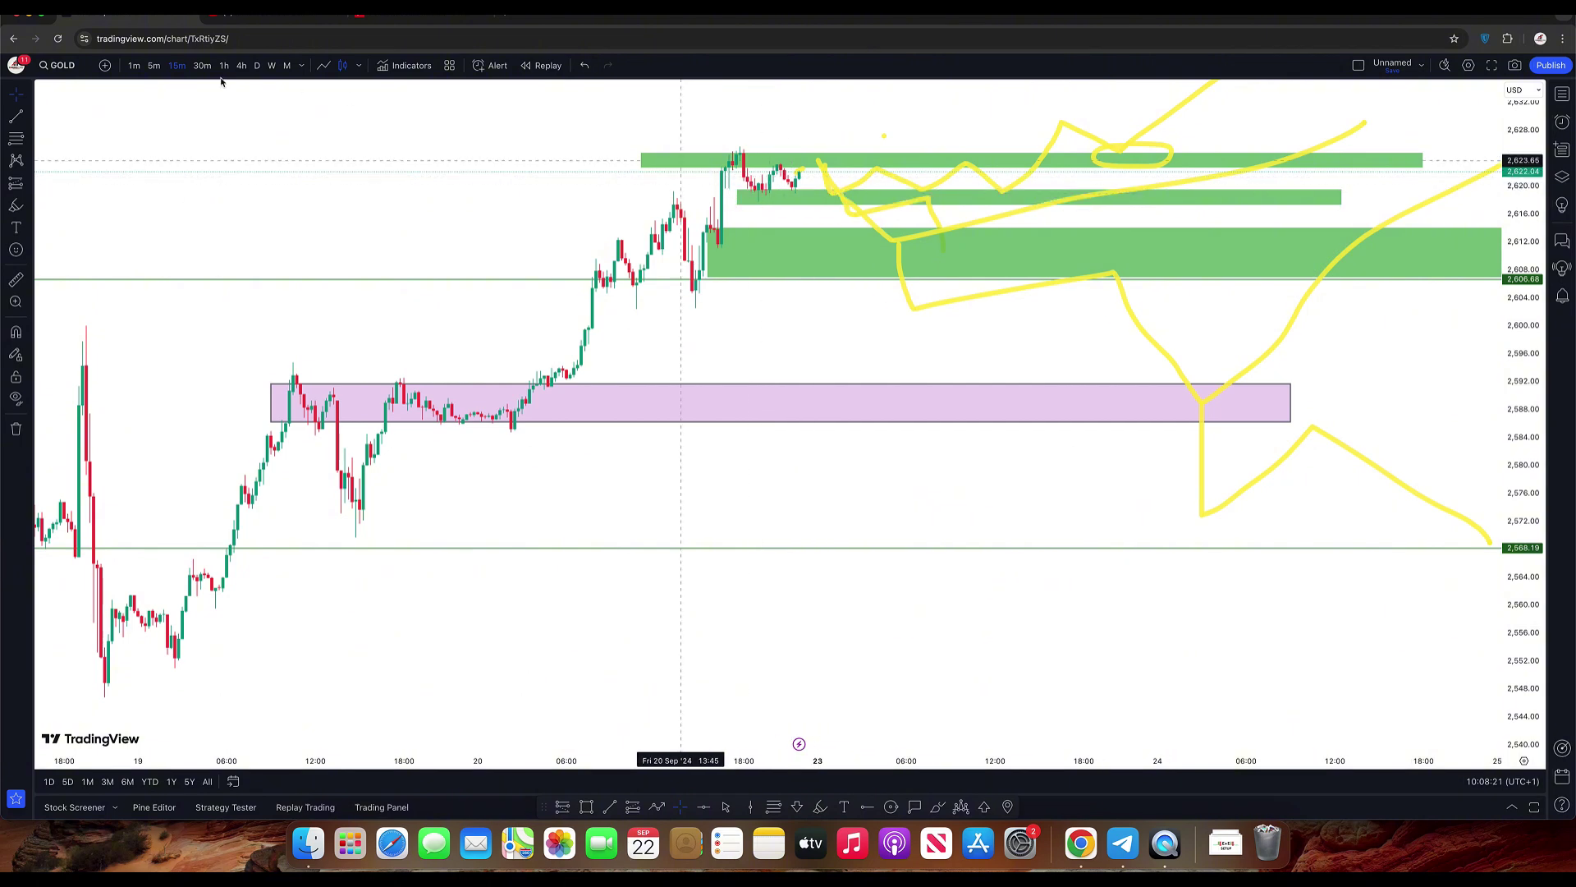
click(154, 66)
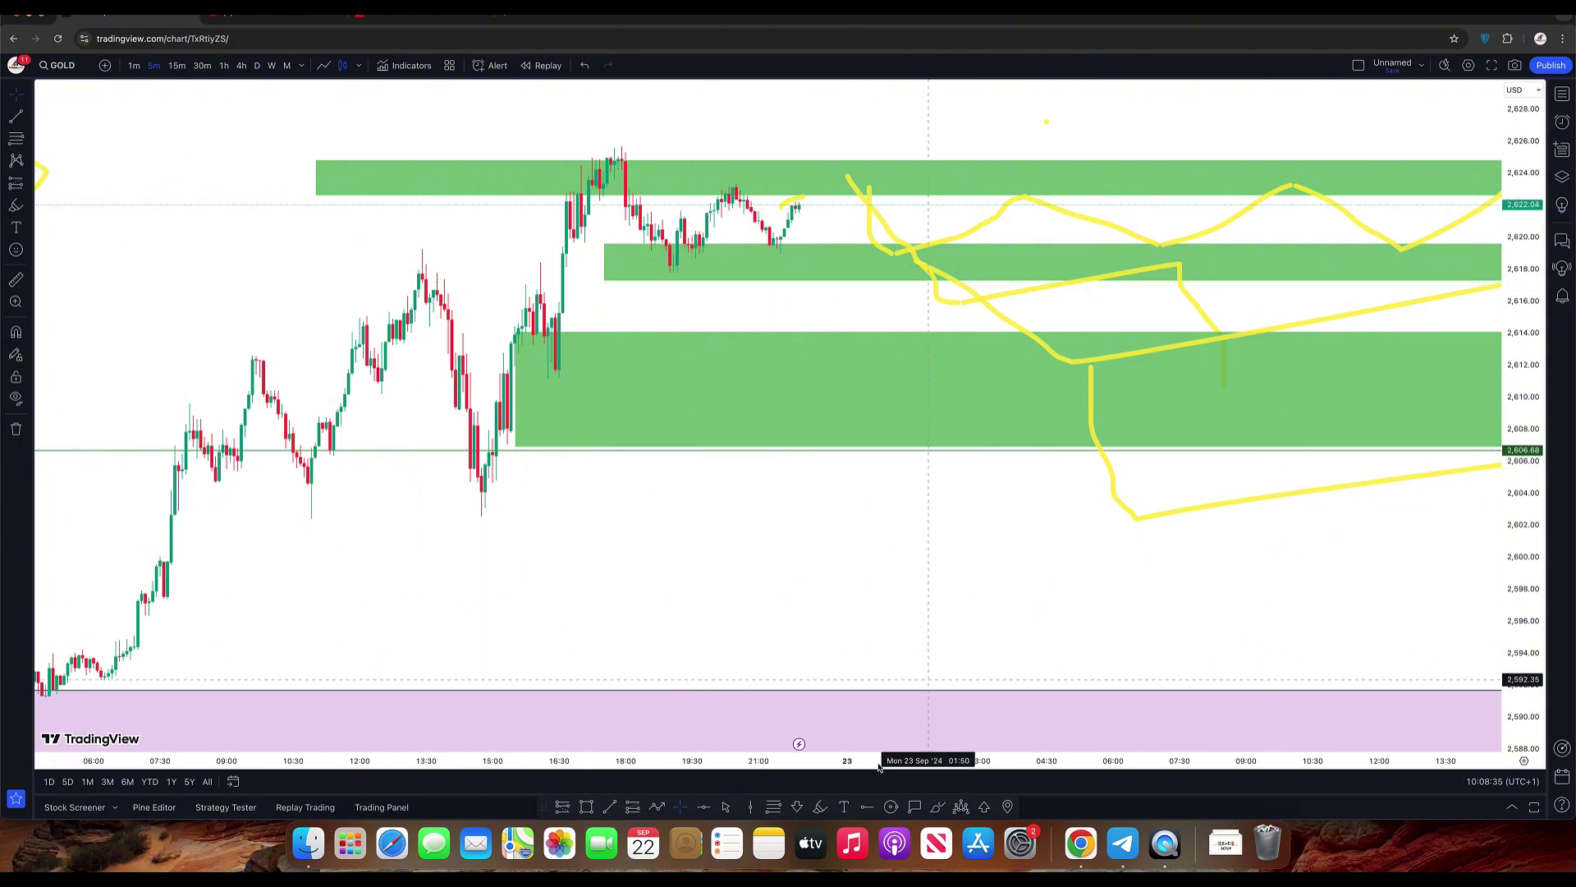
- Brush a yellow zigzag between the upper two green zones, breaking out to about 2,627.5, and circle its retest of the upper zone
click(819, 808)
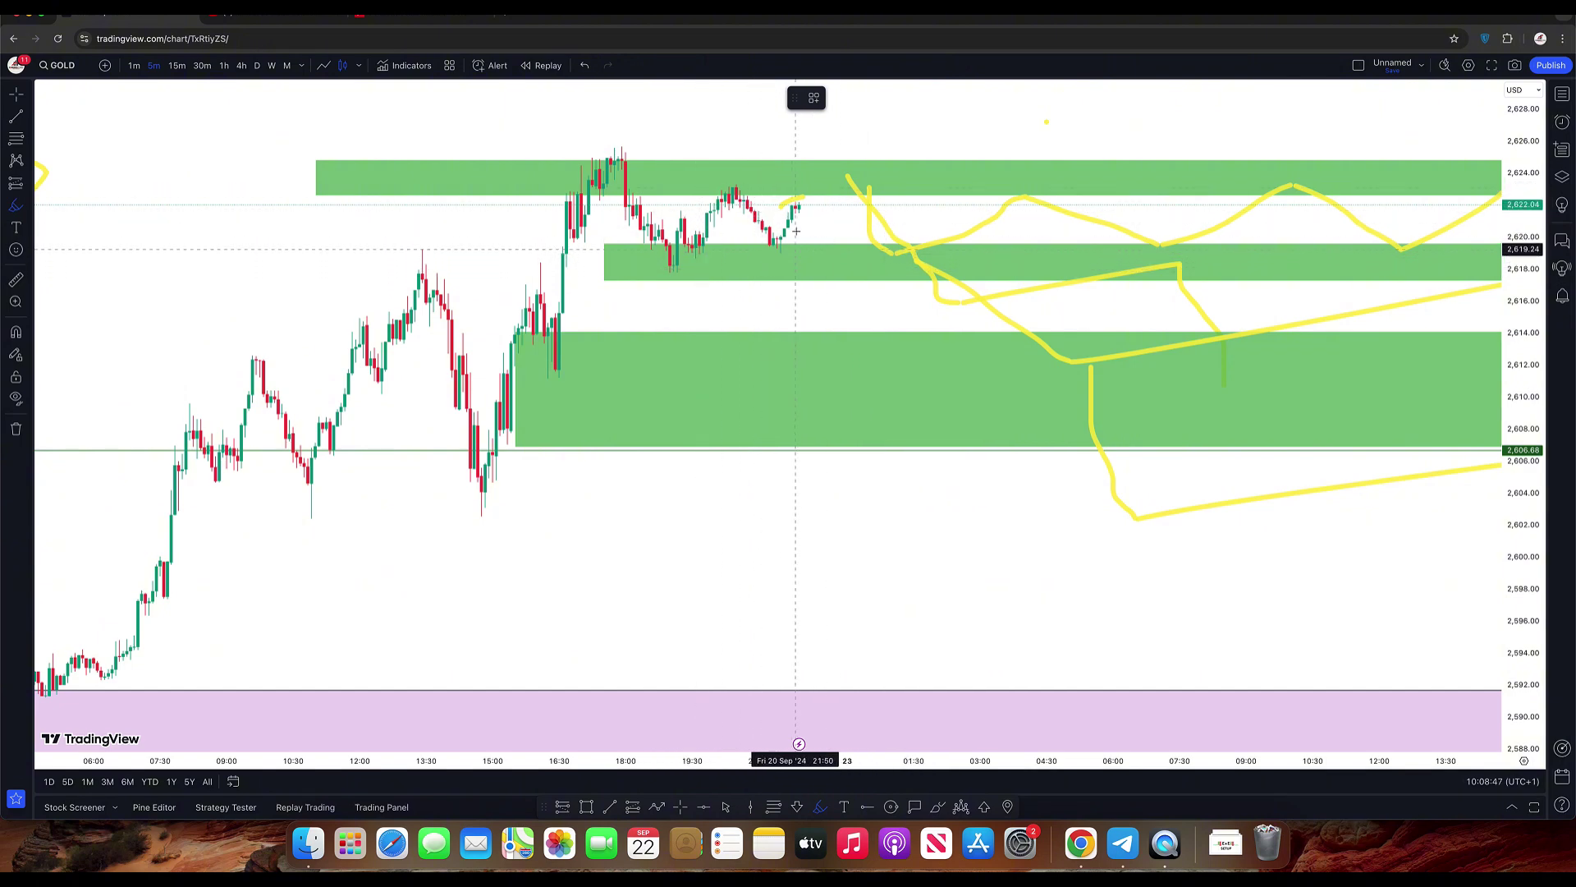
mouse_move(801, 197)
mouse_down()
mouse_move(820, 240)
mouse_move(887, 194)
mouse_move(945, 246)
mouse_move(982, 194)
mouse_move(1021, 245)
mouse_move(1059, 191)
mouse_move(1088, 248)
mouse_move(1119, 113)
mouse_move(1161, 158)
mouse_move(1246, 79)
mouse_up()
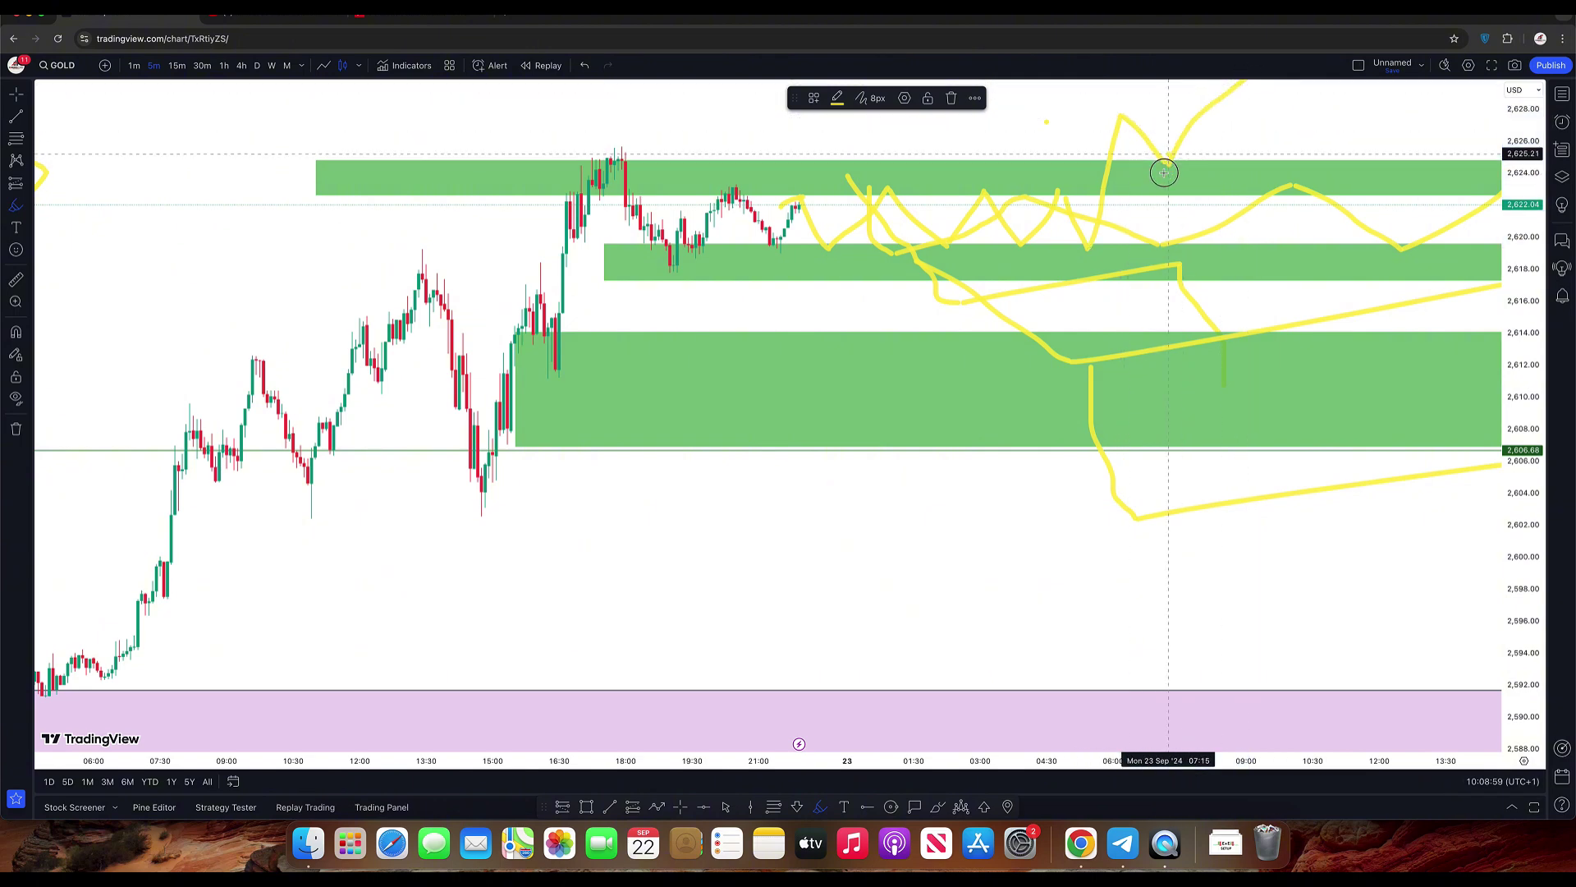
mouse_move(1164, 172)
mouse_down()
mouse_move(1171, 140)
mouse_move(1183, 165)
mouse_up()
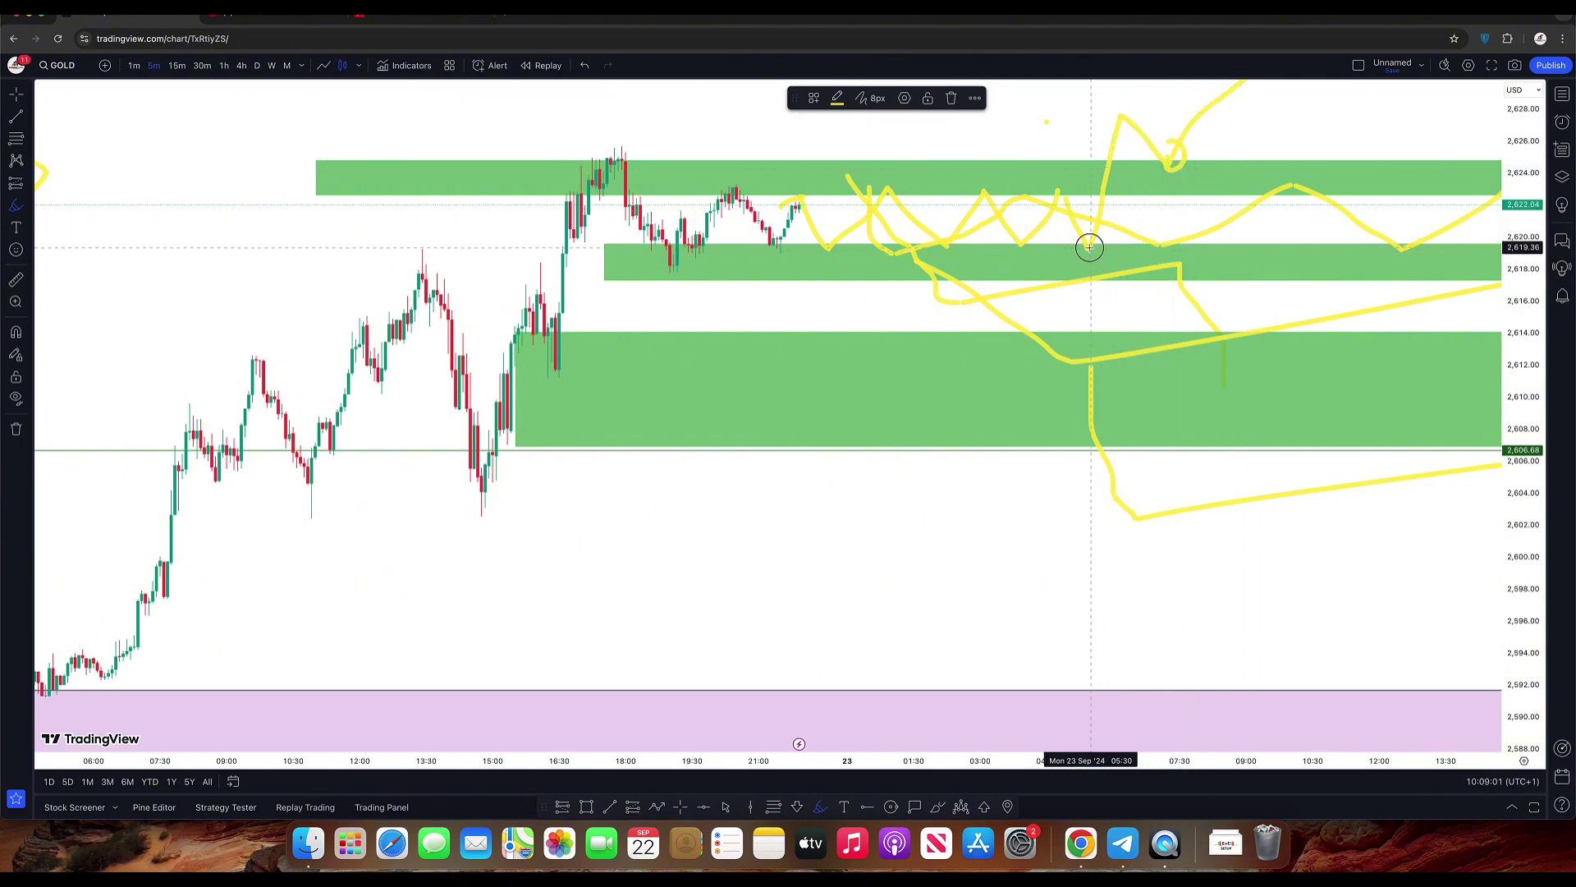
- Brush a breakdown to about 2,616.5 with a retest of the middle zone and a bounce from about 2,614, circling both reaction points
mouse_move(1092, 252)
mouse_down()
mouse_move(1095, 292)
mouse_move(1139, 283)
mouse_move(1161, 329)
mouse_move(1256, 201)
mouse_move(1125, 331)
mouse_move(1192, 316)
mouse_move(1151, 306)
mouse_up()
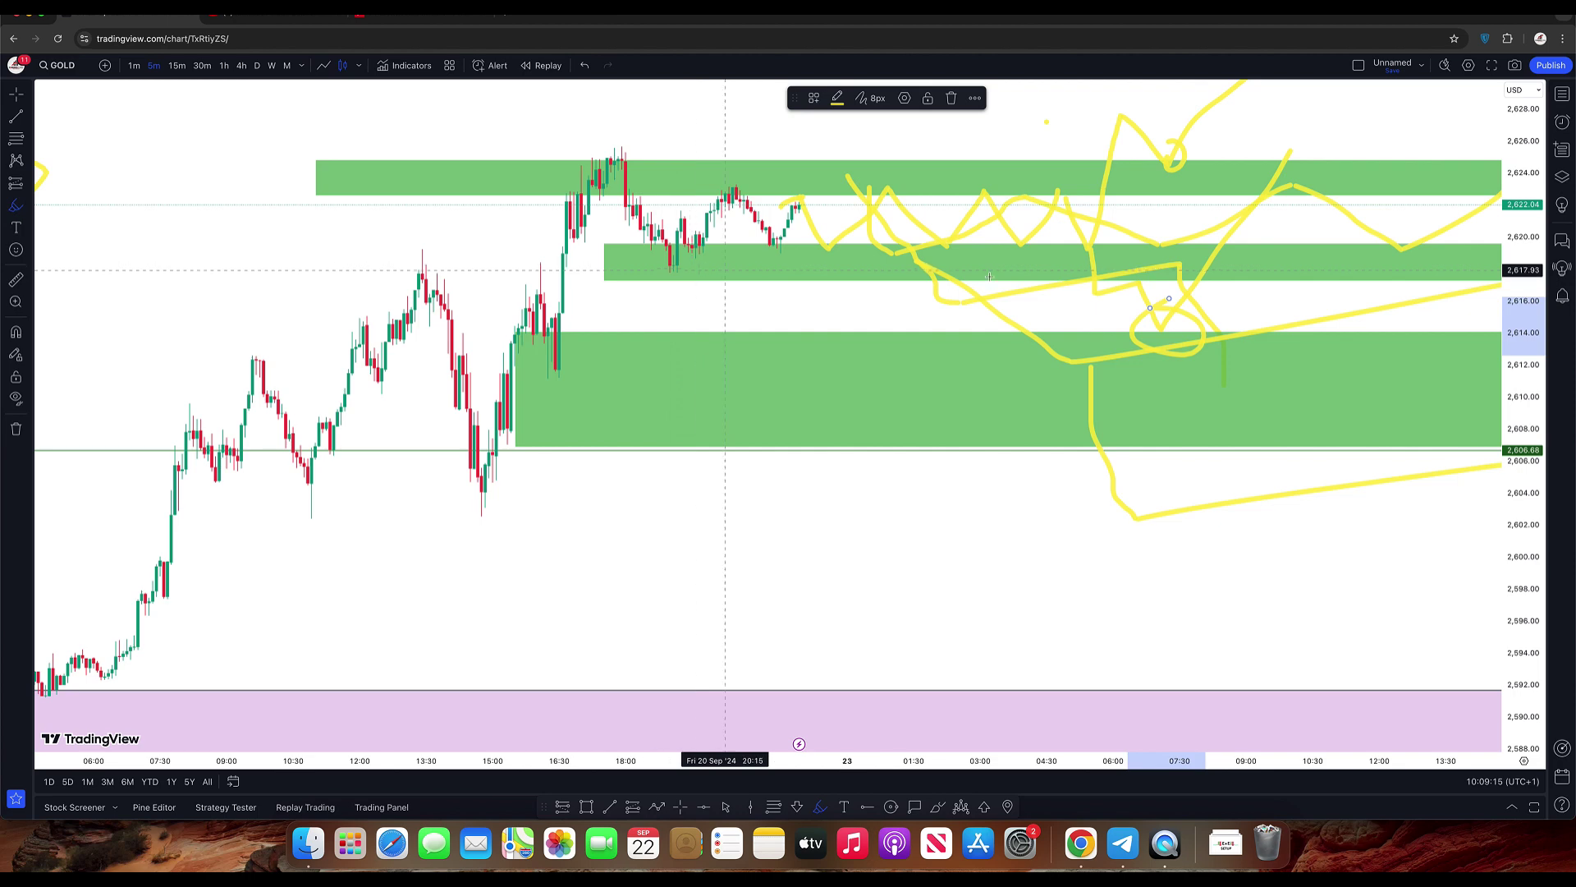
click(1152, 283)
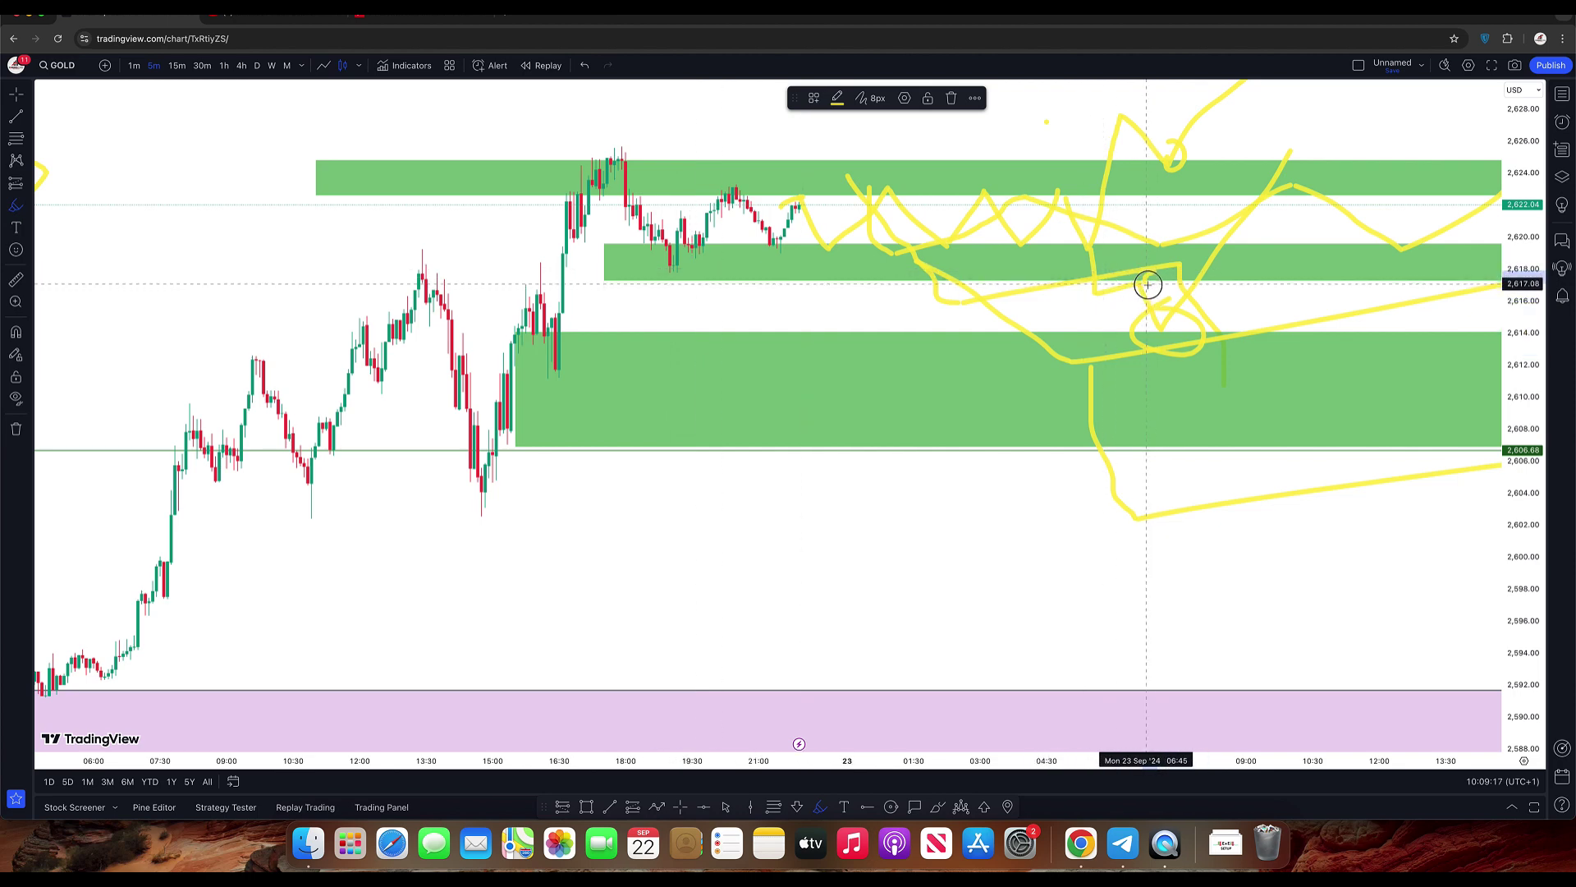
mouse_move(1147, 285)
mouse_down()
mouse_move(1150, 267)
mouse_move(1150, 328)
mouse_move(1167, 320)
mouse_up()
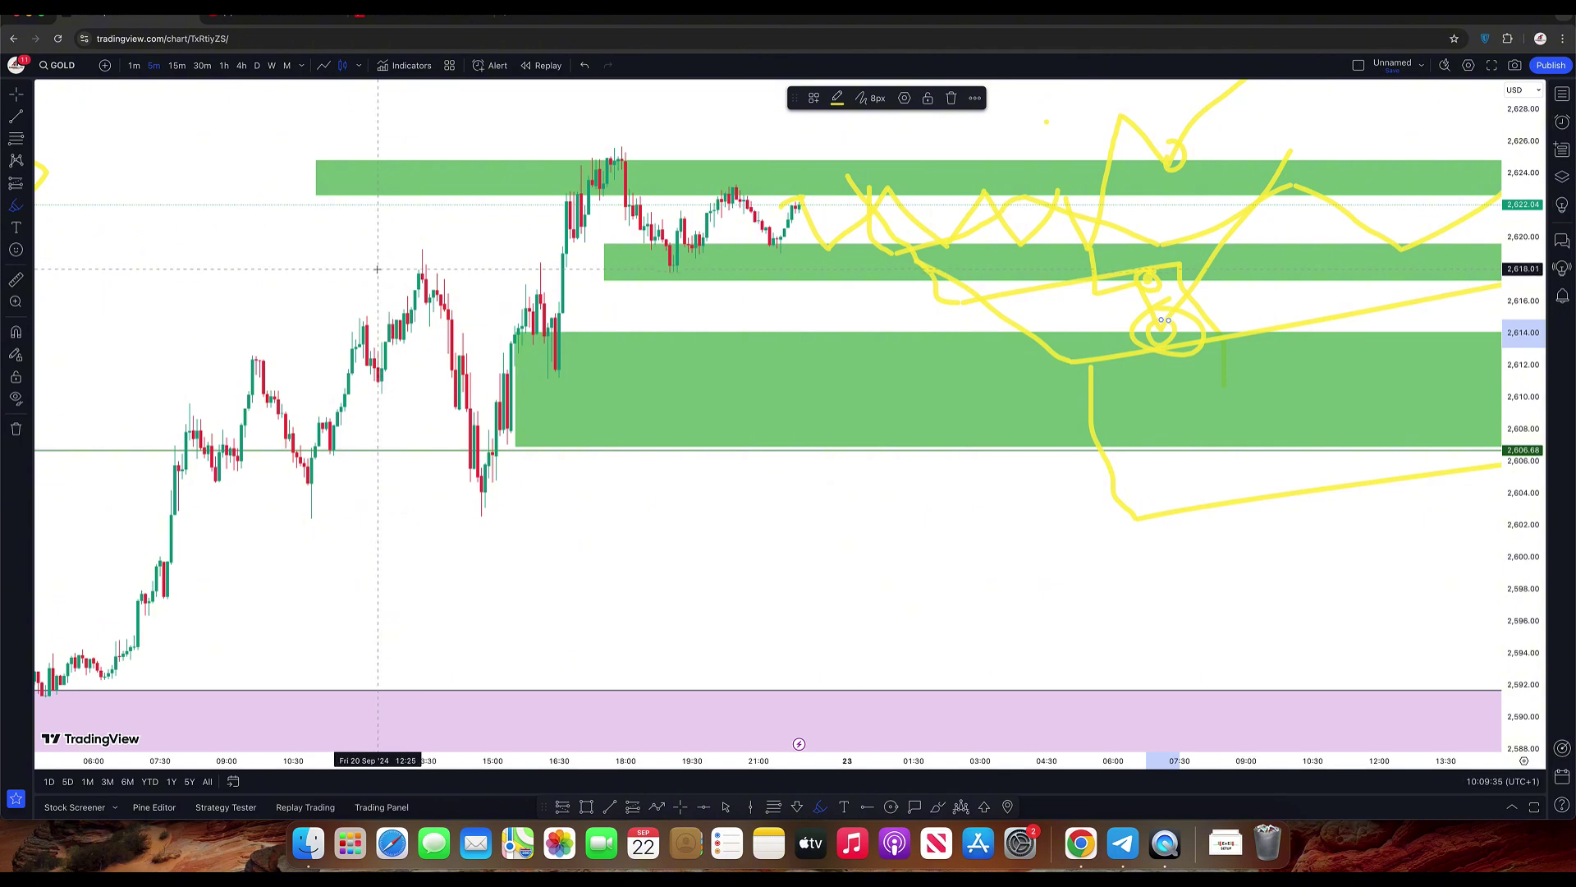
- Undo the 5-minute strokes, the timeframe changes and the latest 30-minute strokes, back to the short drop below the lowest green zone
click(588, 66)
click(587, 65)
click(587, 65)
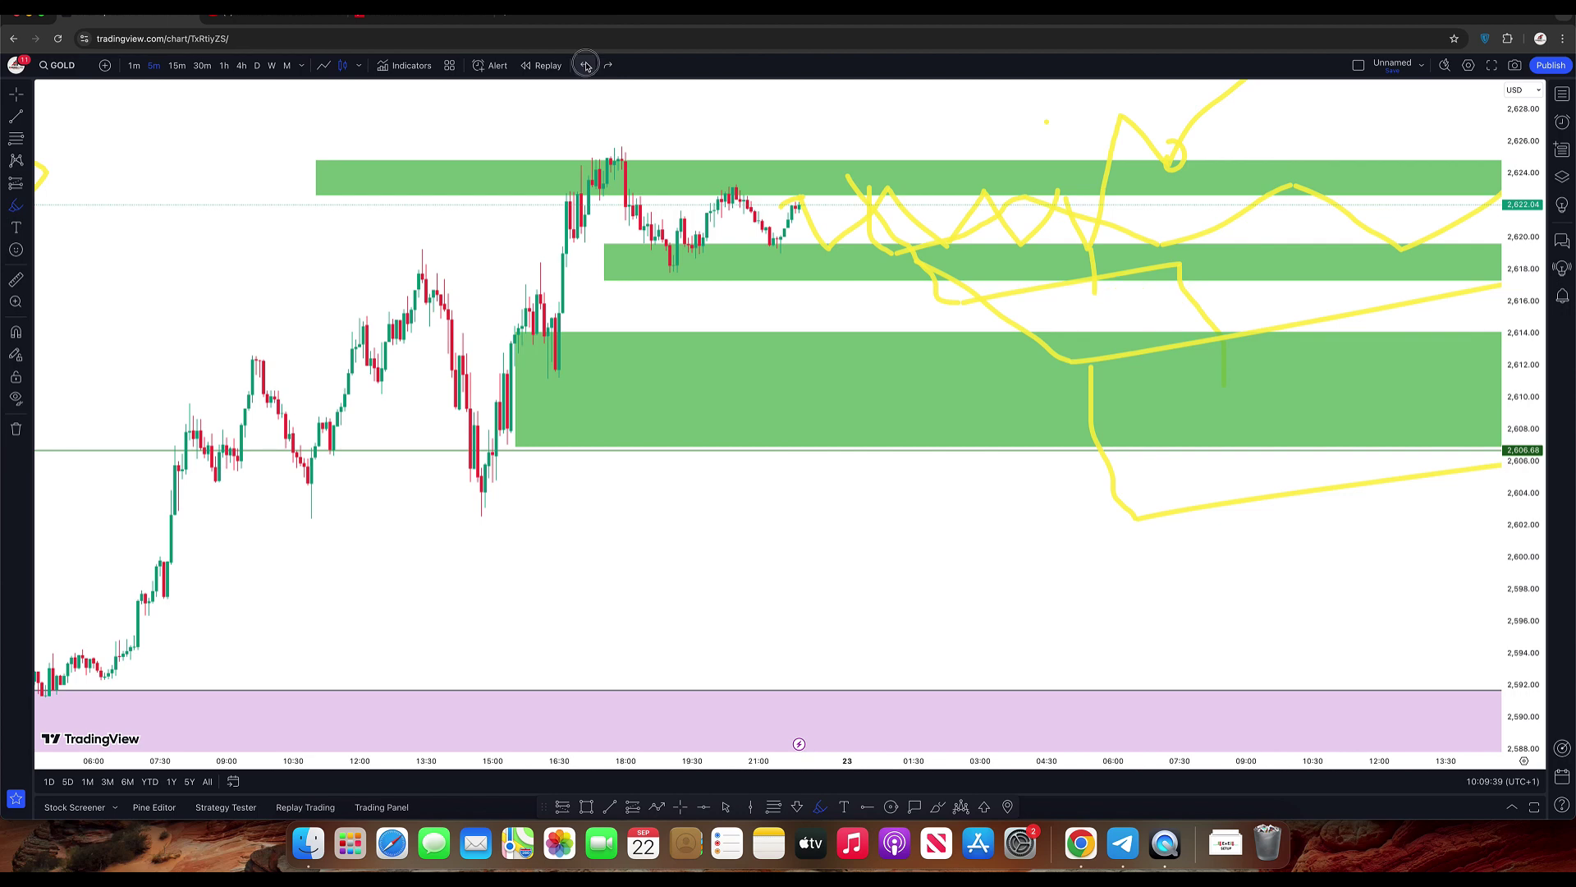
click(586, 66)
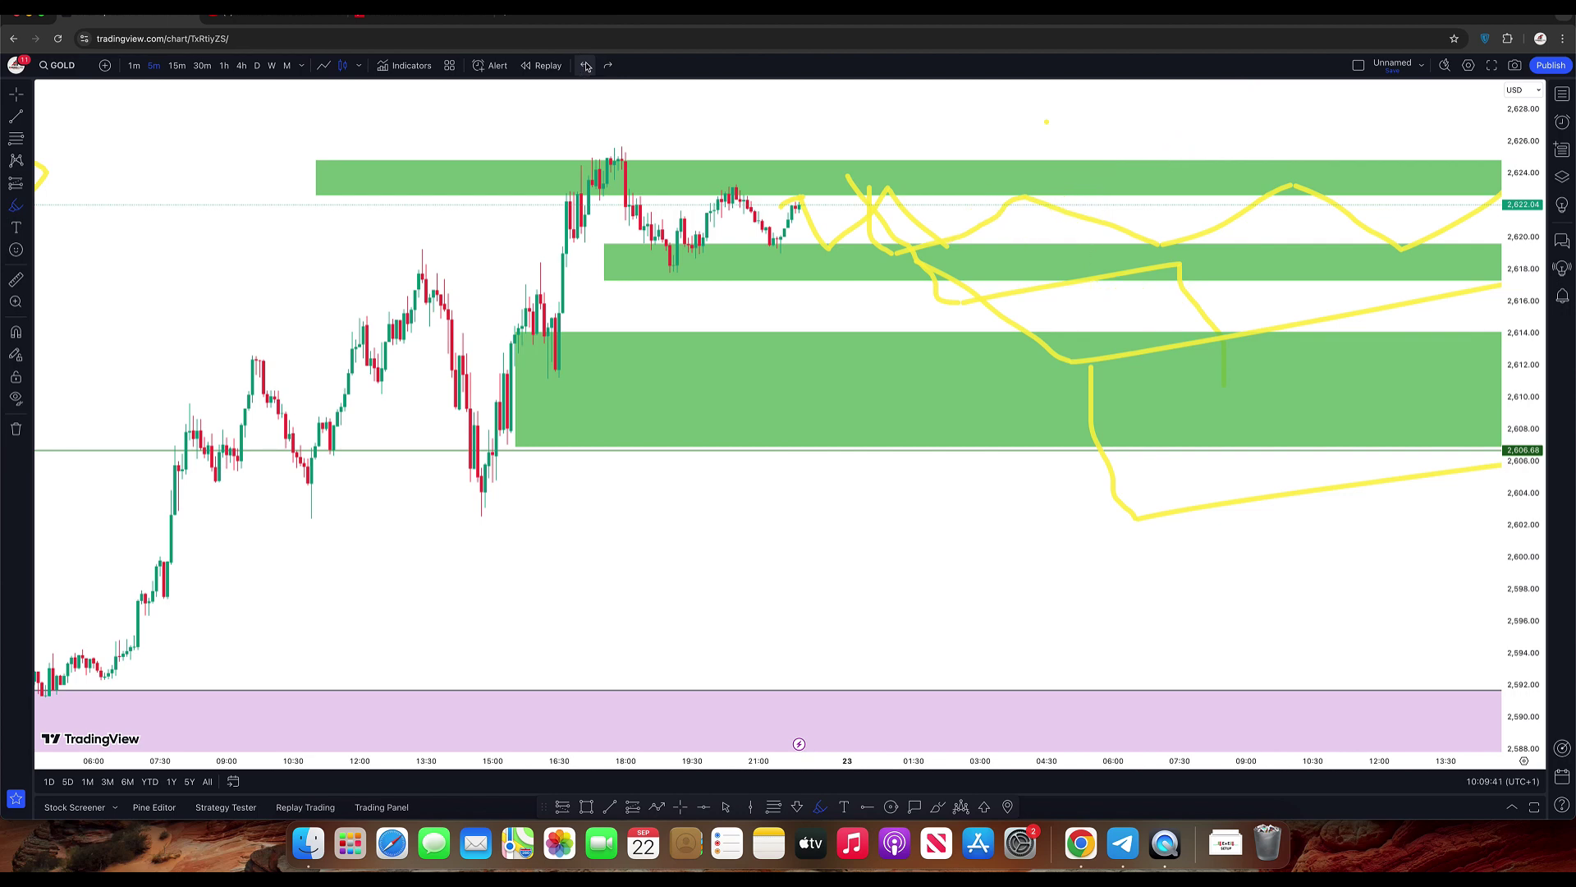
click(586, 66)
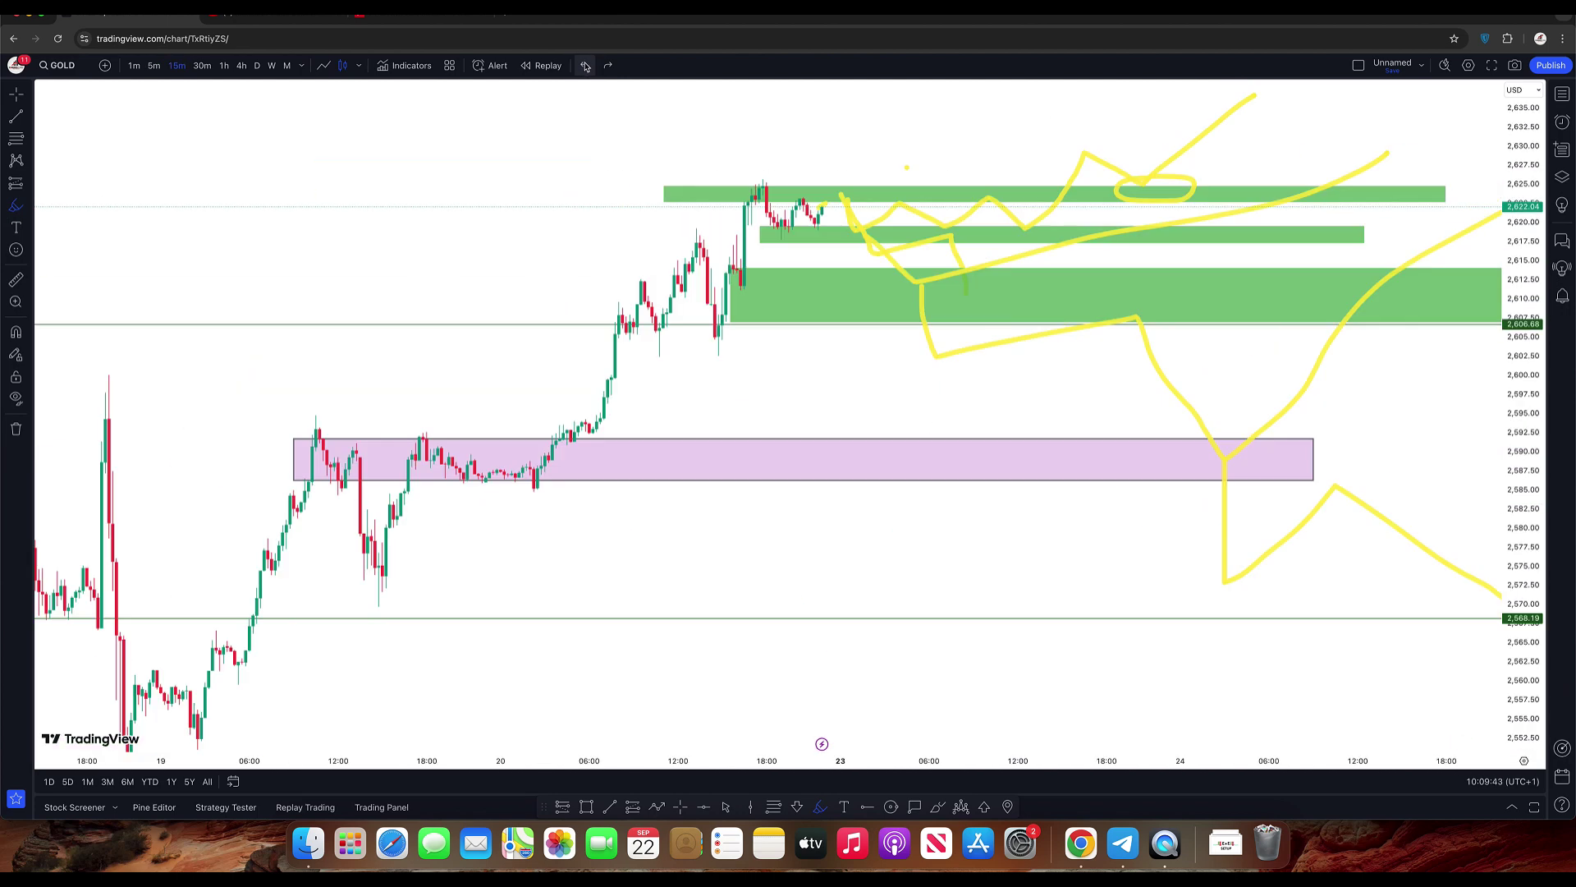
click(586, 66)
click(586, 66)
click(585, 66)
click(585, 66)
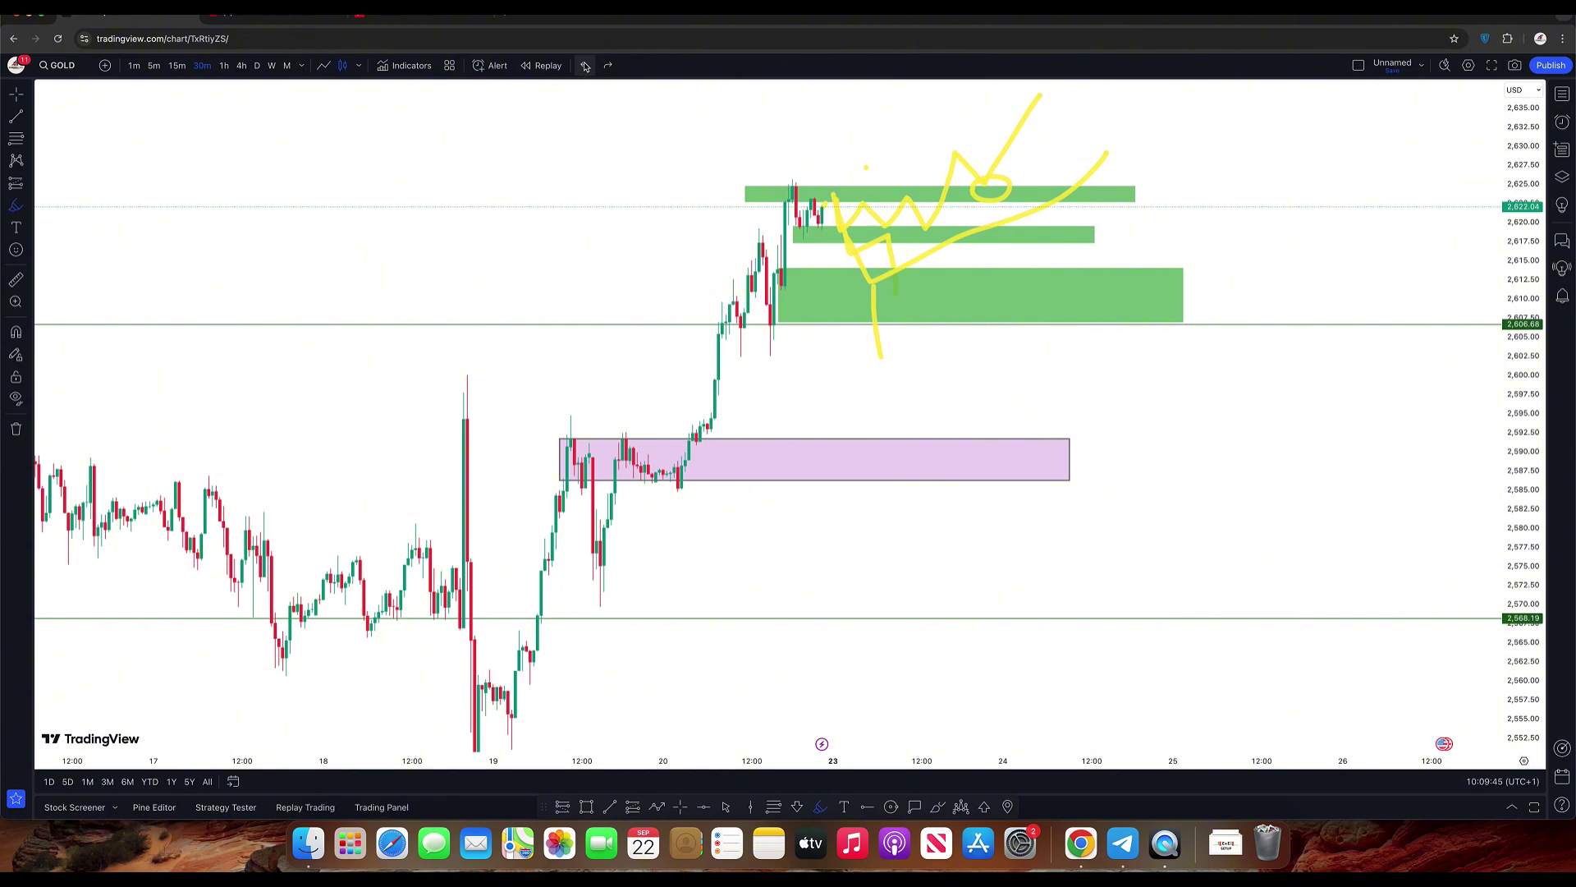